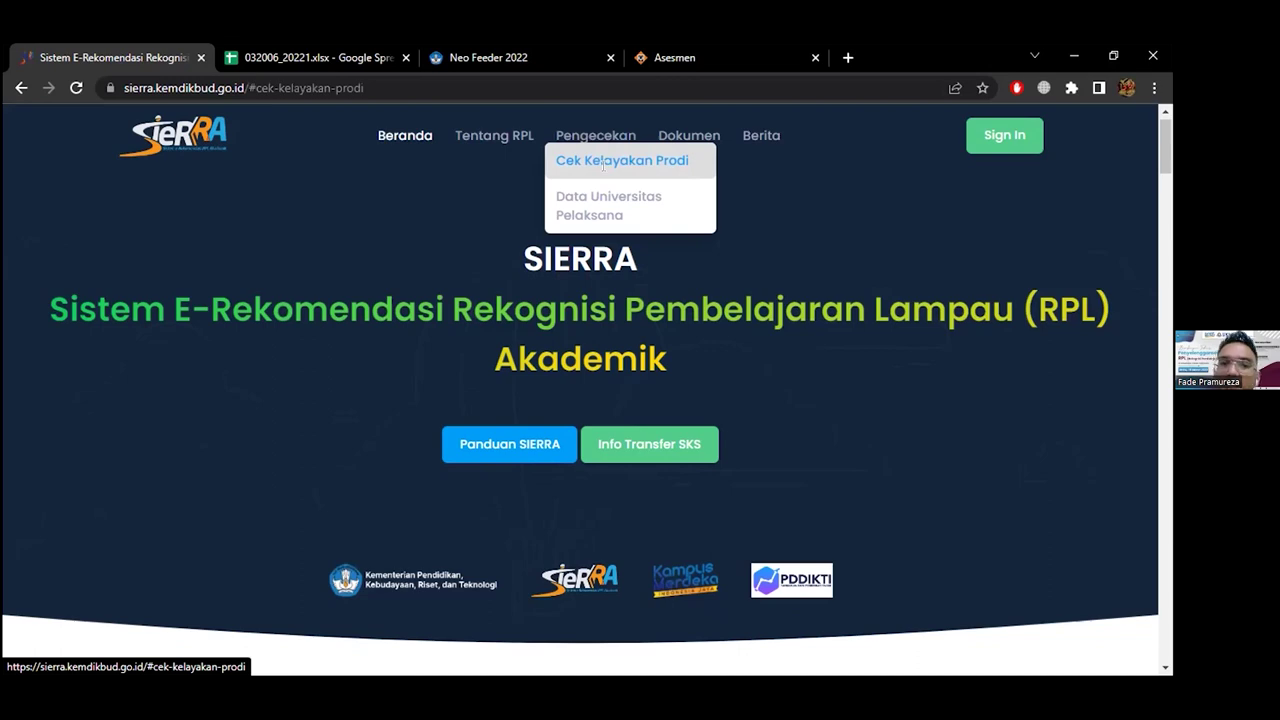
# Search for and select Universitas Kristen Indonesia in the Cek Kelayakan form
pyautogui.scroll(-5, 716, 241)
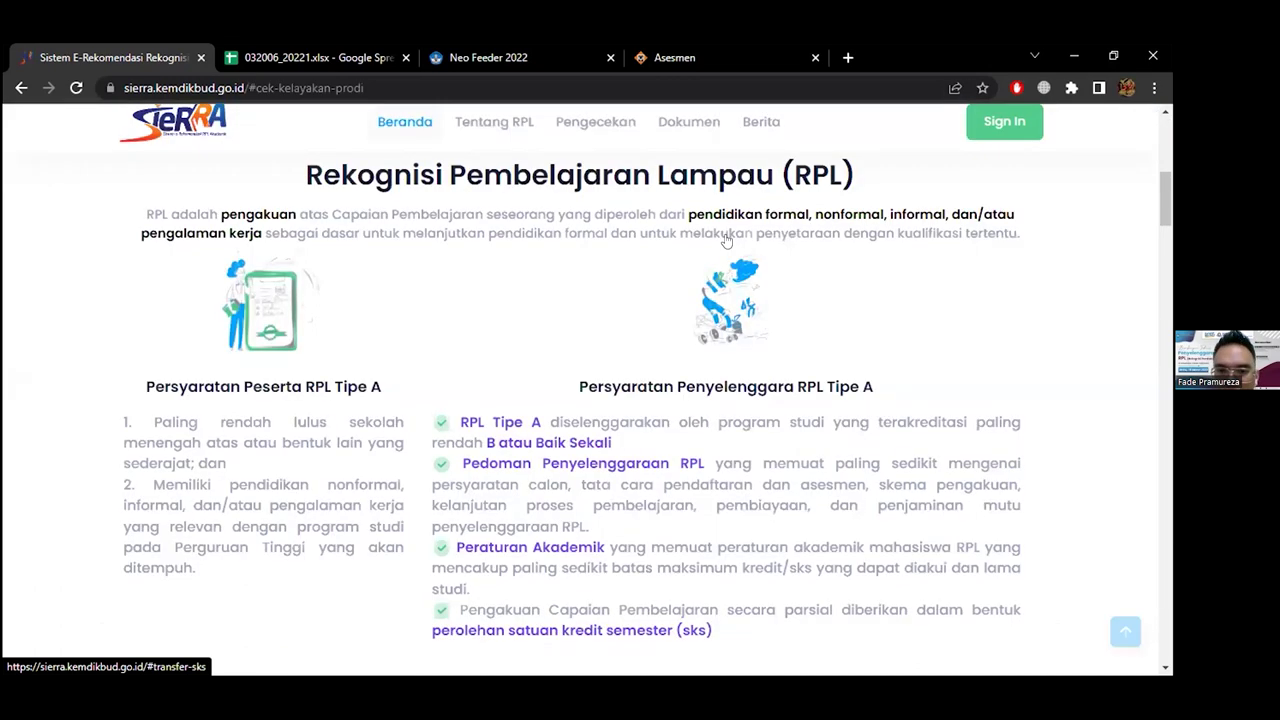
pyautogui.scroll(-5, 765, 245)
pyautogui.click(765, 240)
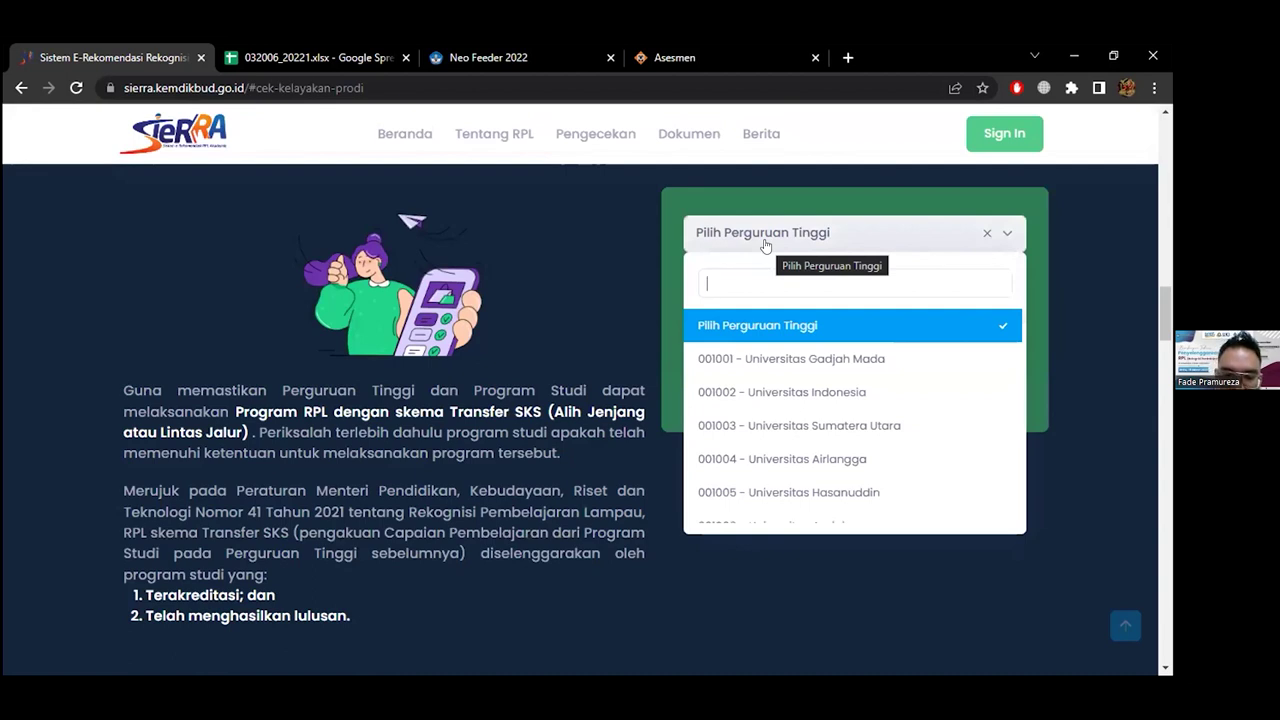
pyautogui.write('univeri')
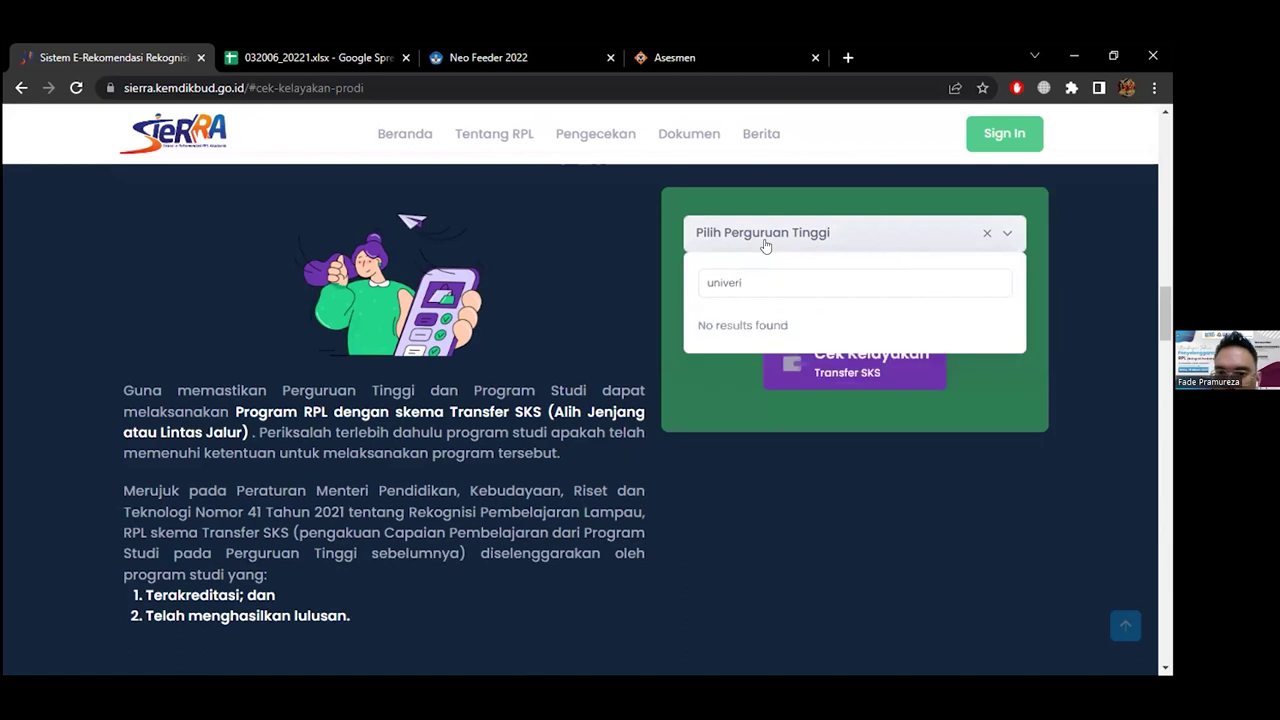
pyautogui.press('BackSpace')
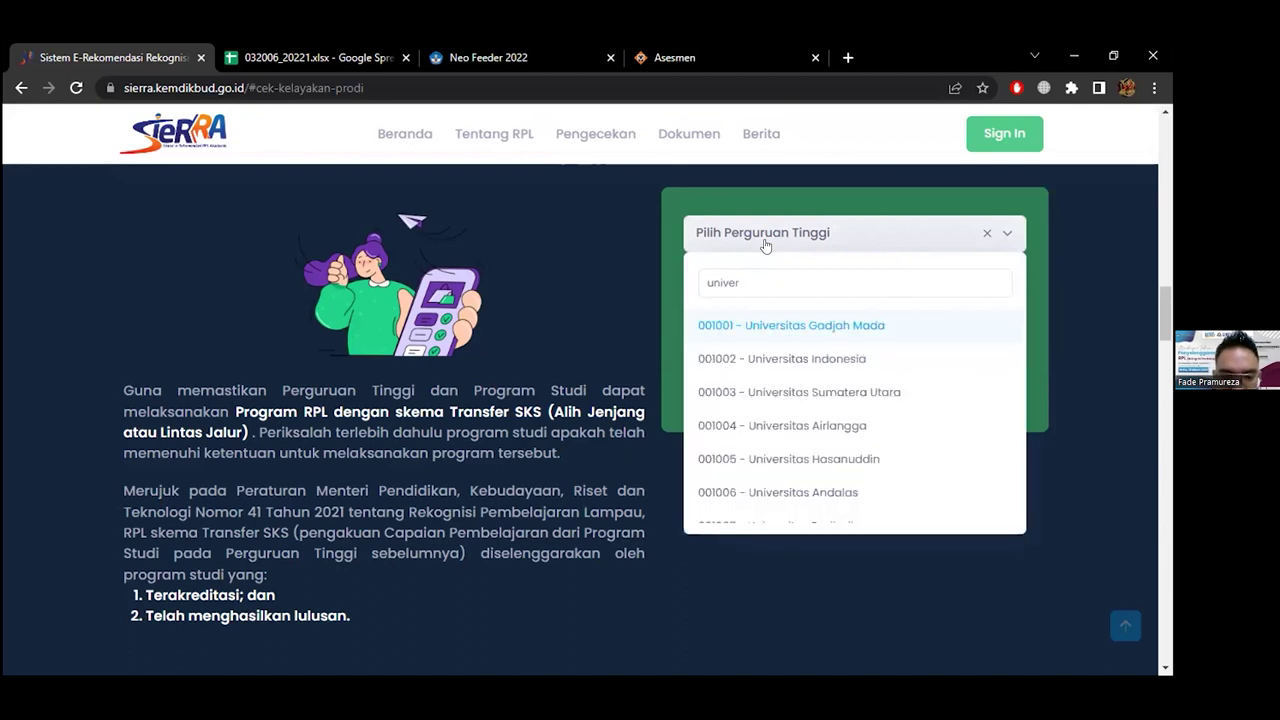
pyautogui.write('sita')
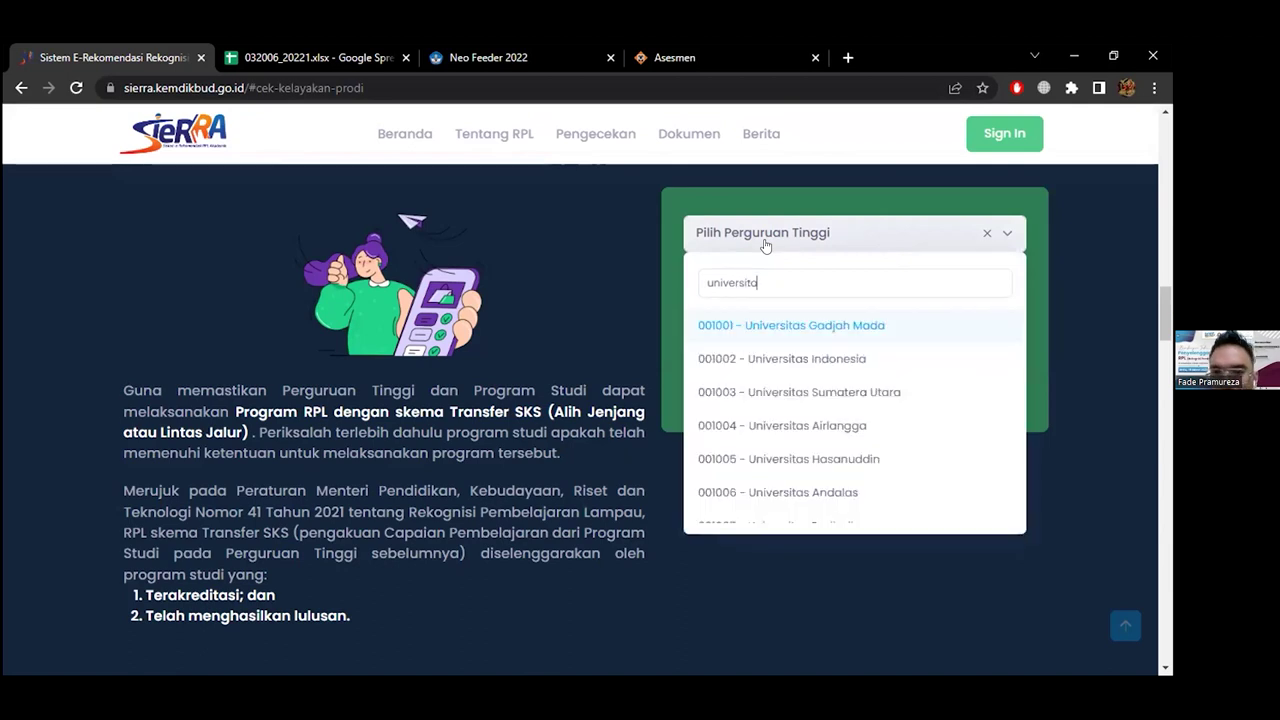
pyautogui.write('s ki')
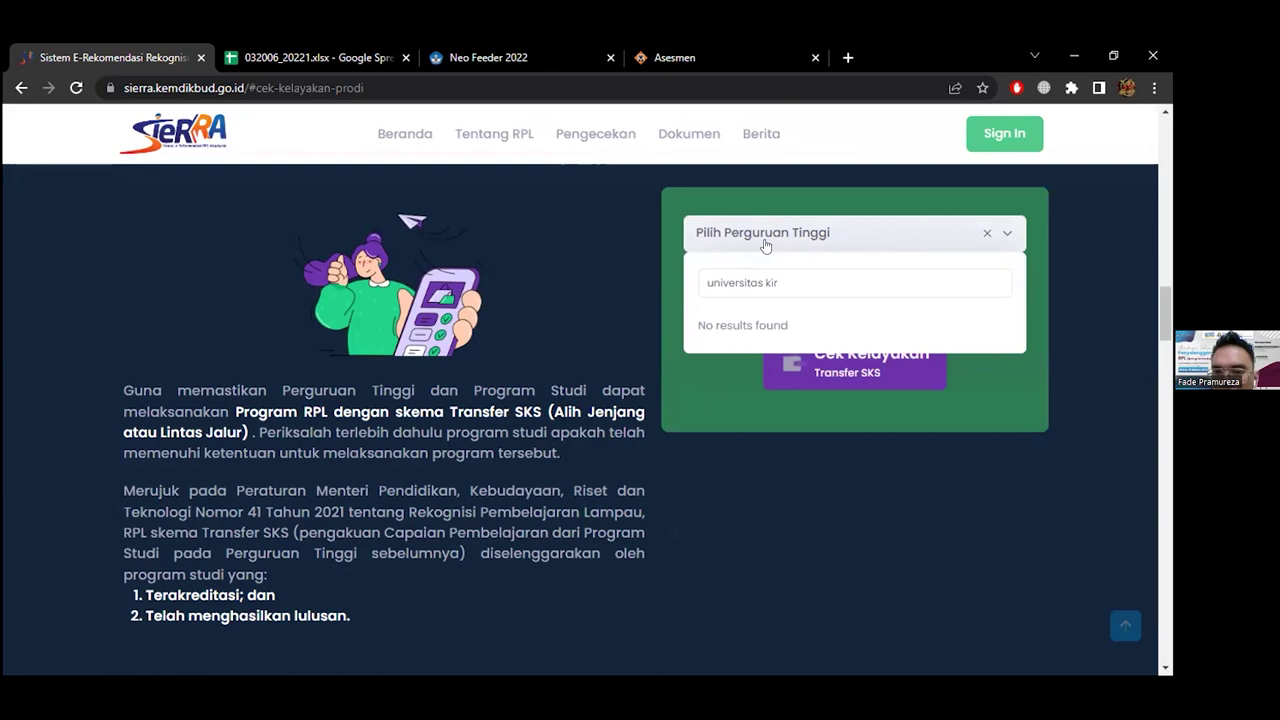
pyautogui.press('BackSpace')
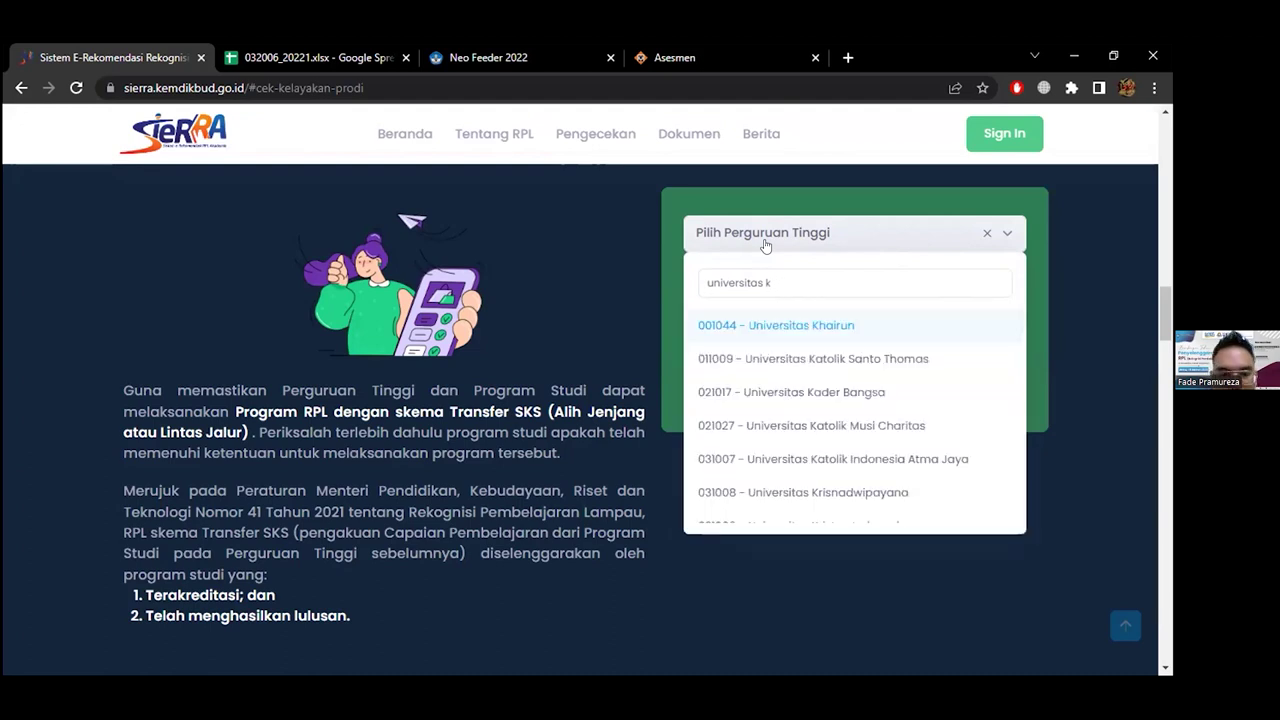
pyautogui.write('risten')
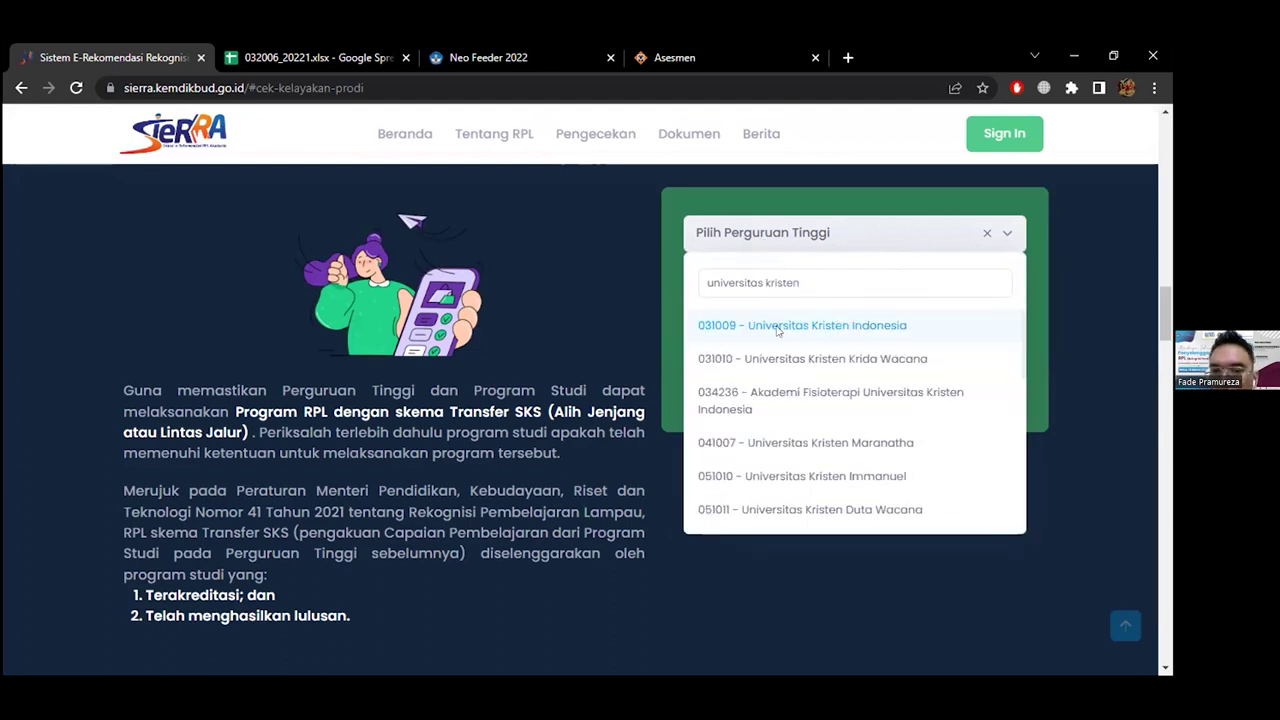
pyautogui.click(777, 328)
# Choose Teknik Sipil - S1 and run the eligibility check, which returns Layak
pyautogui.click(859, 311)
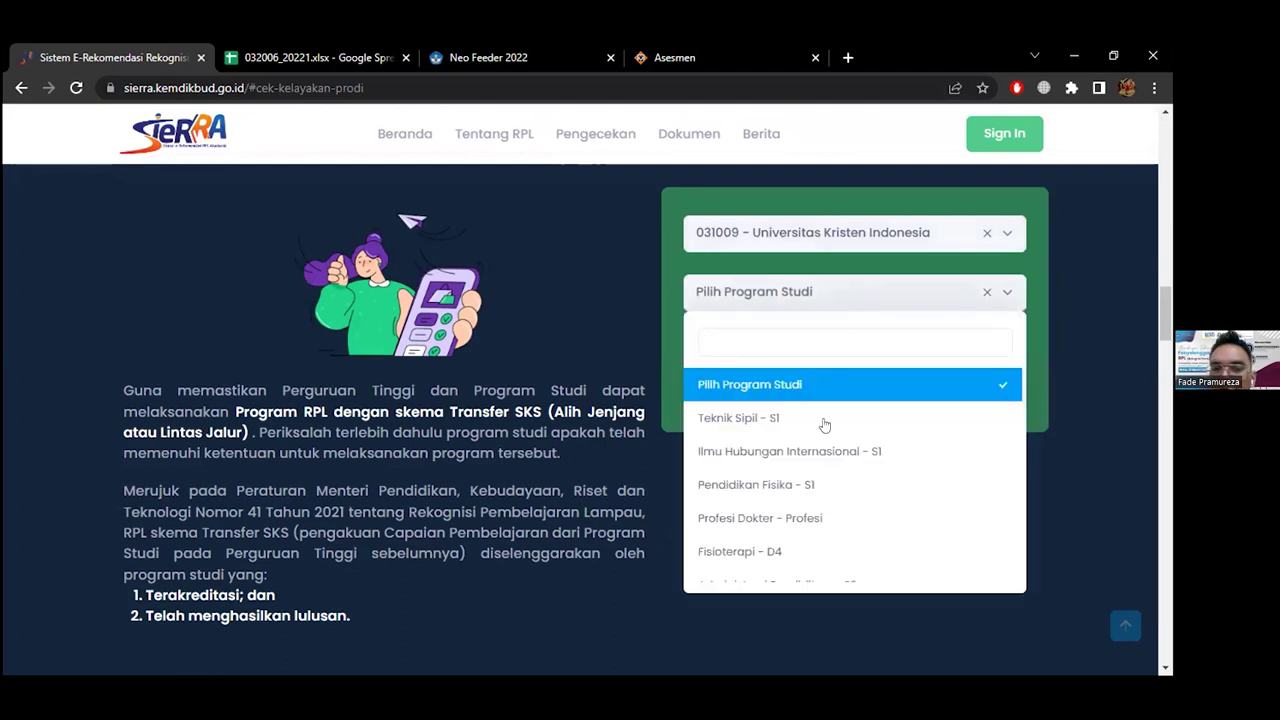
pyautogui.scroll(-1, 818, 449)
pyautogui.scroll(-5, 818, 449)
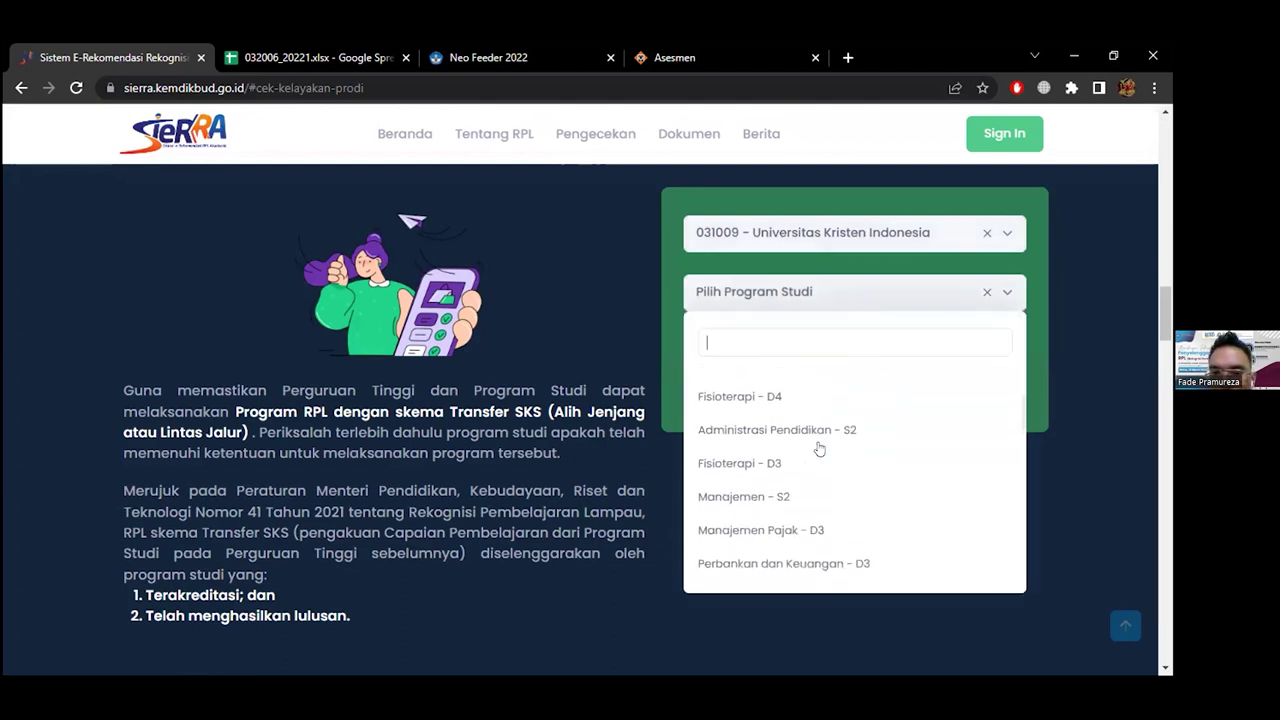
pyautogui.scroll(-2, 818, 449)
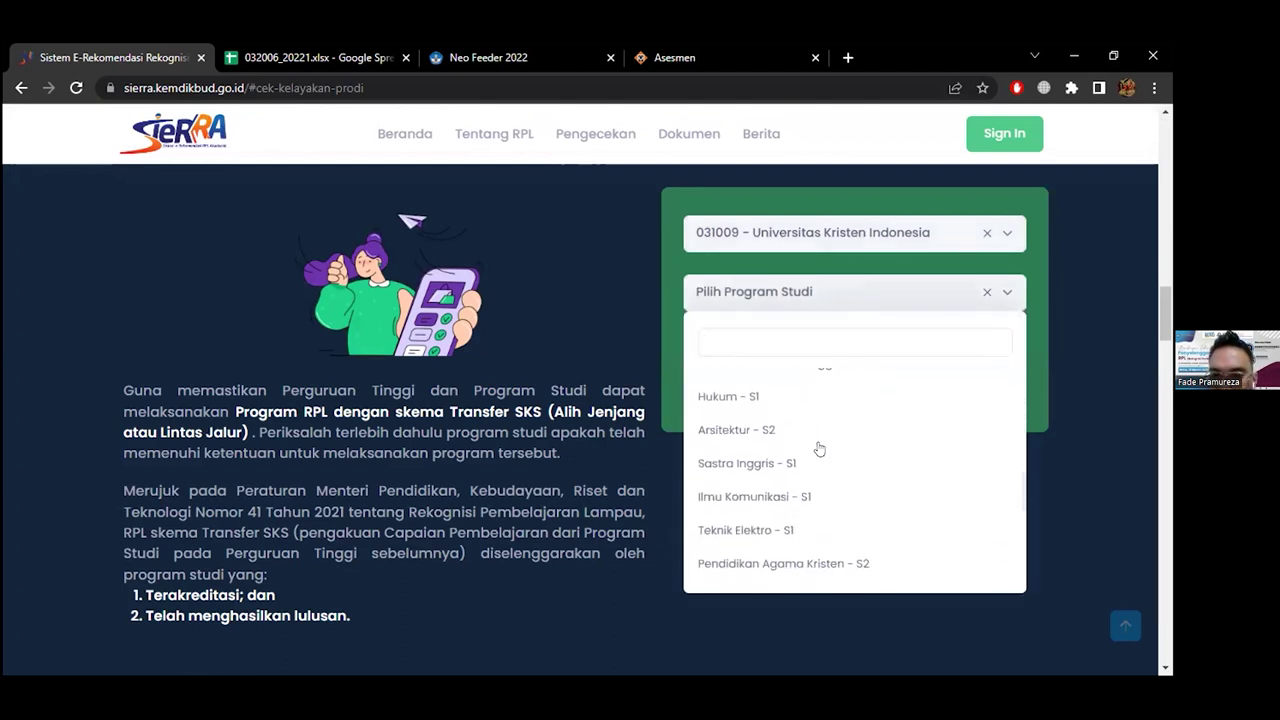
pyautogui.scroll(8, 818, 449)
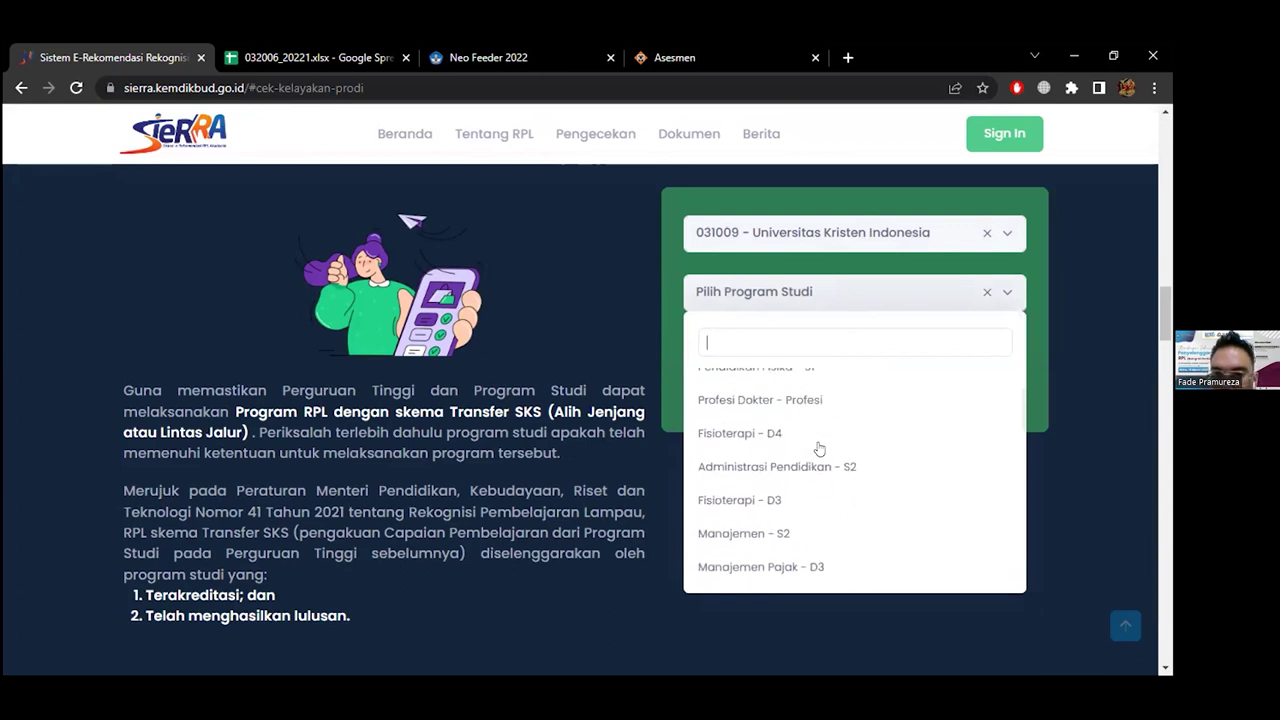
pyautogui.click(778, 420)
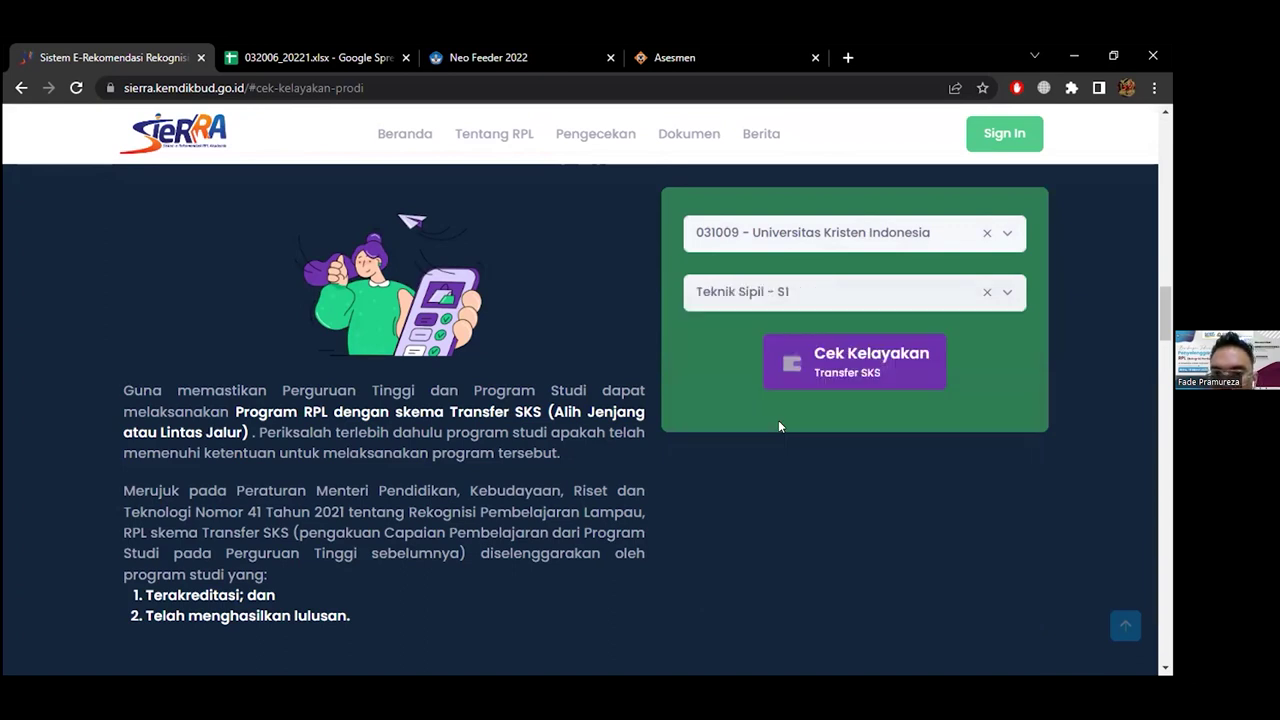
pyautogui.click(833, 376)
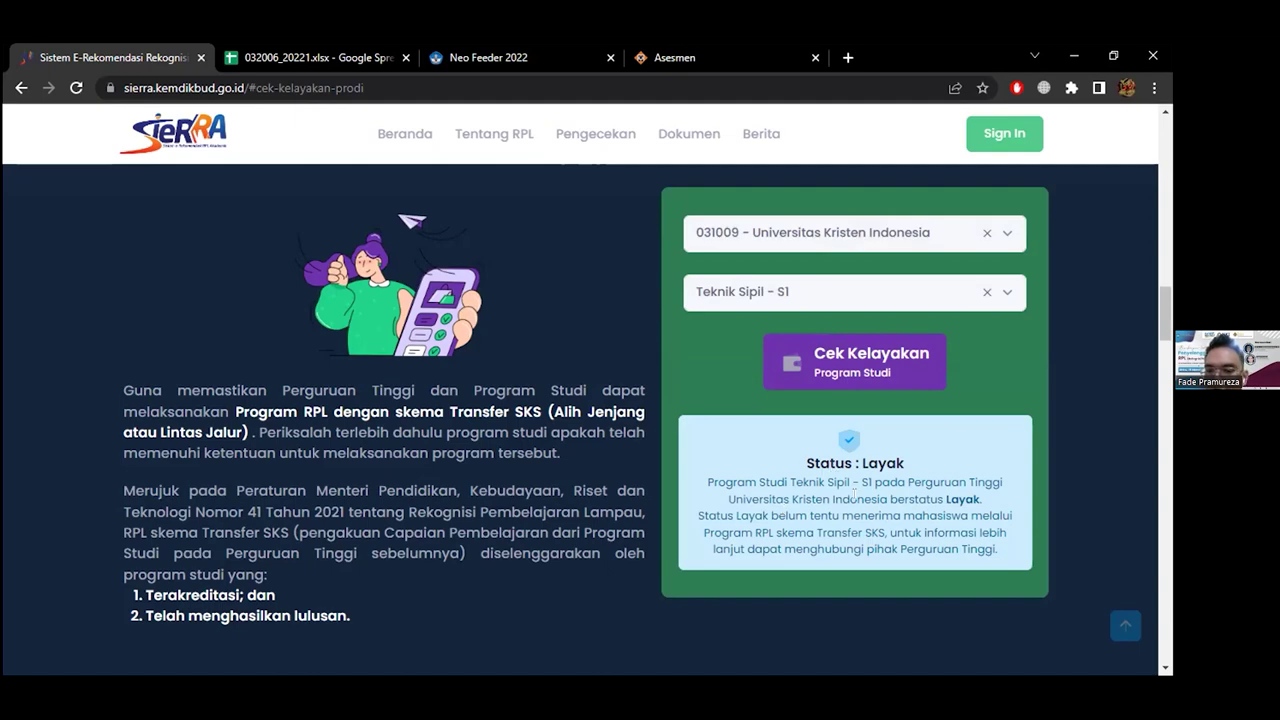
pyautogui.scroll(15, 853, 491)
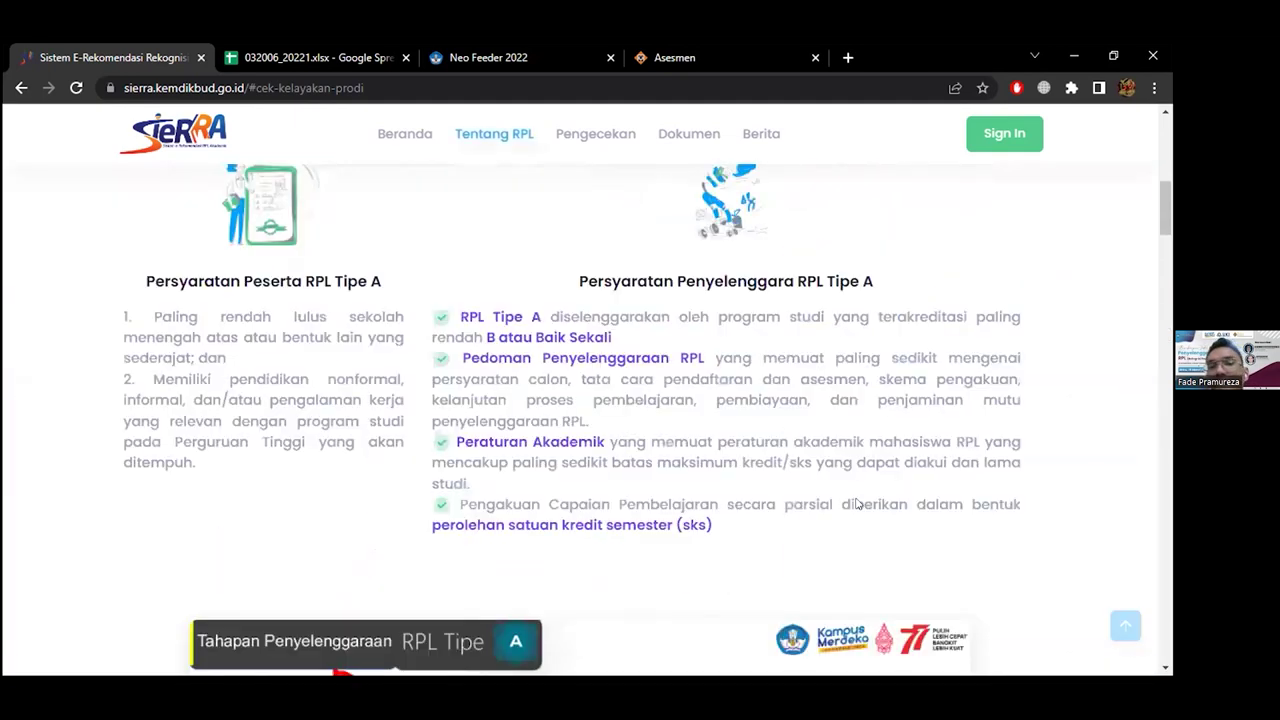
pyautogui.scroll(3, 856, 503)
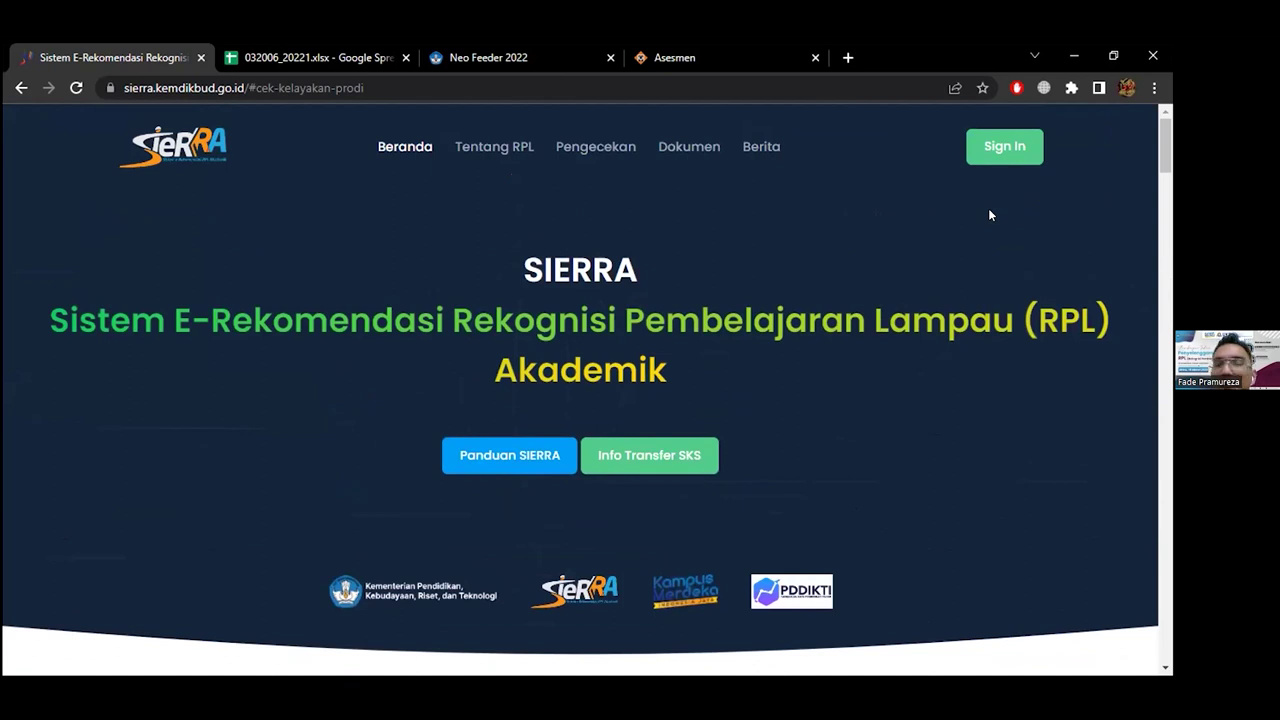
# Sign in to SIERRA with the institution account's username and password
pyautogui.click(1000, 160)
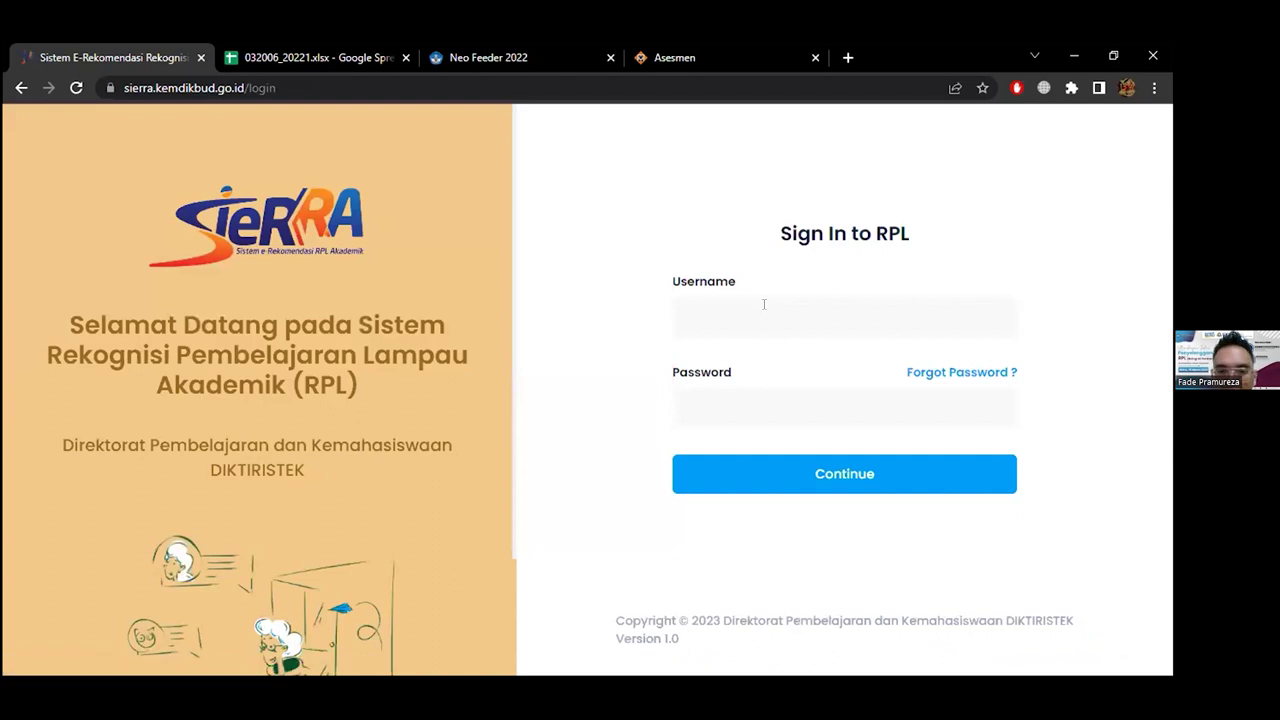
pyautogui.click(763, 304)
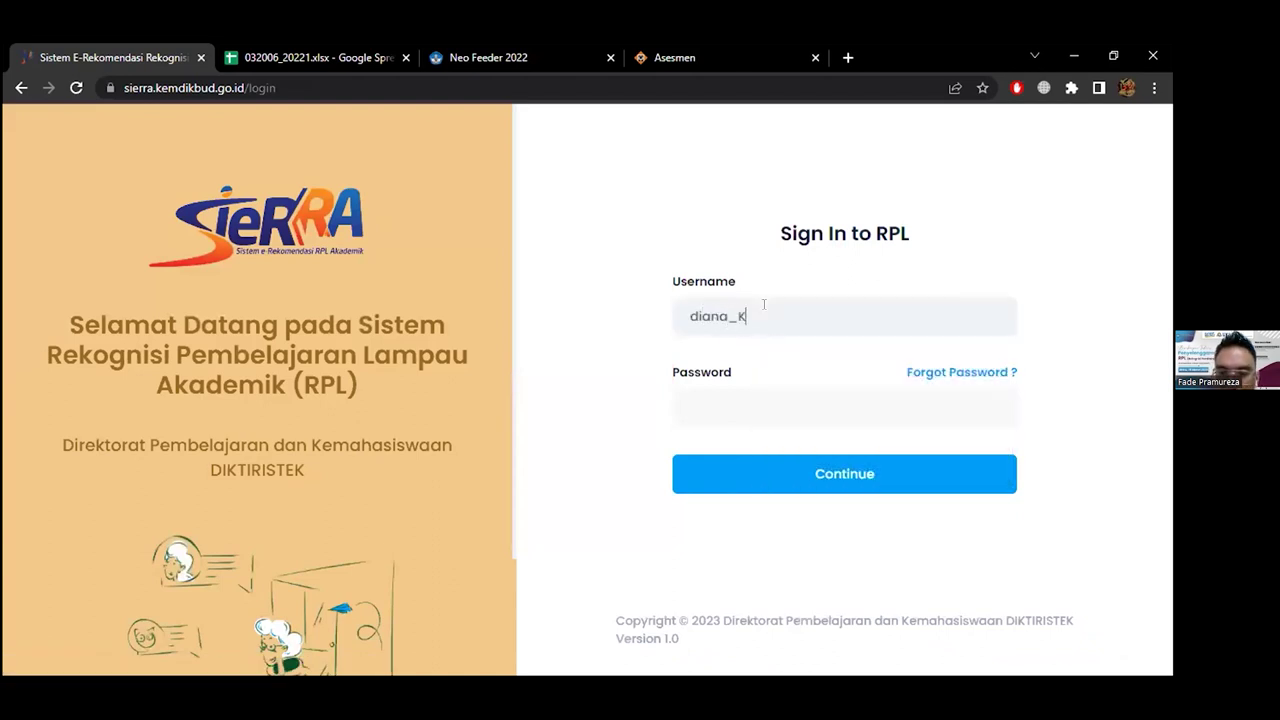
pyautogui.press('Tab')
pyautogui.press('Tab')
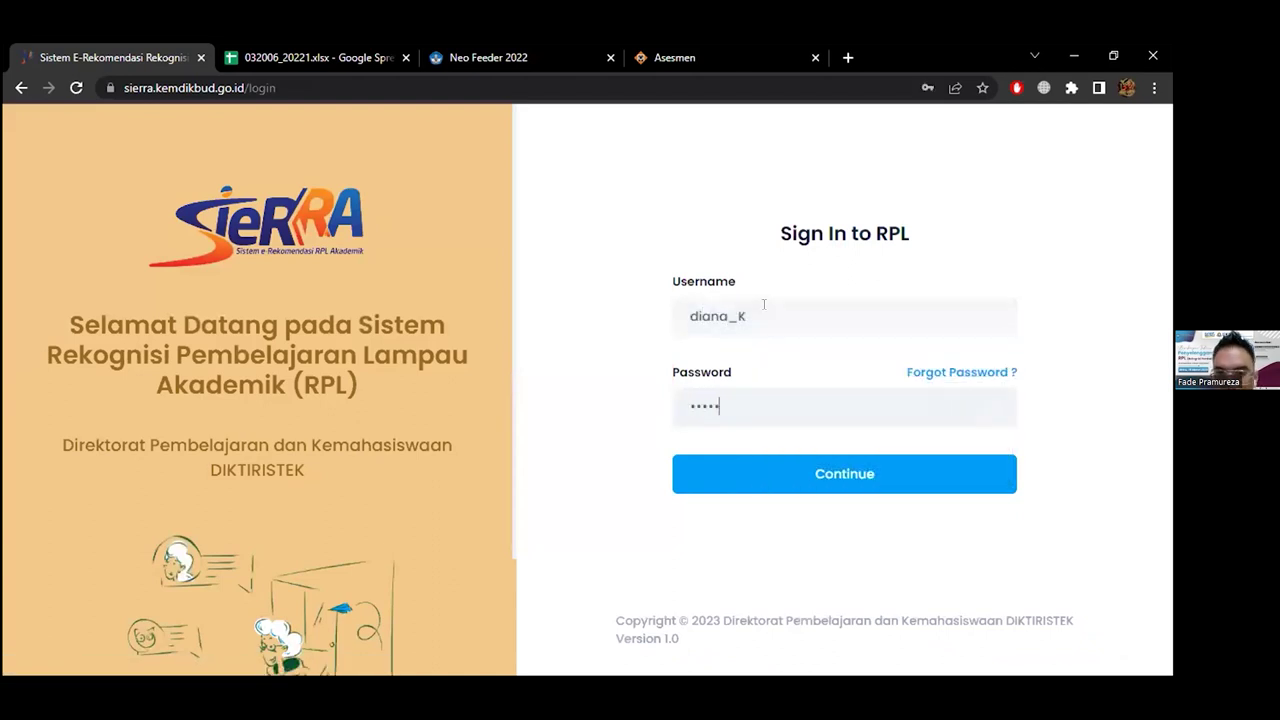
pyautogui.press('Return')
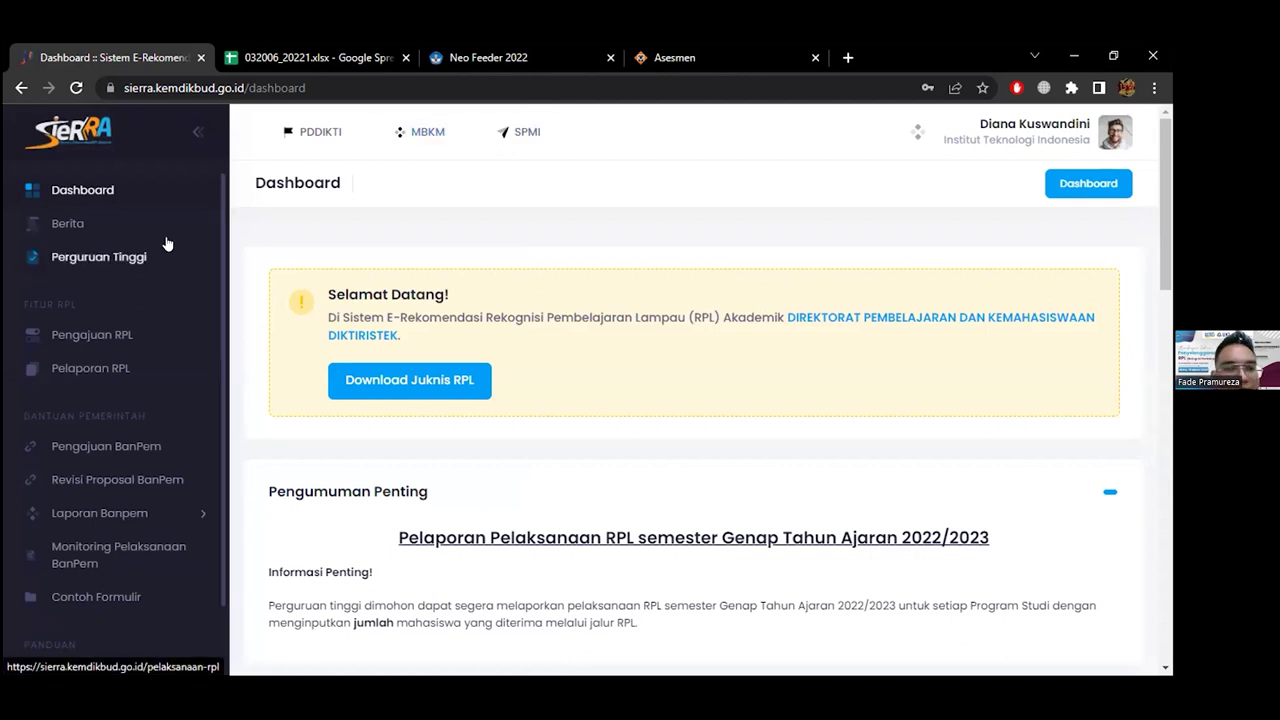
# Open the institution's Perguruan Tinggi page from the sidebar
pyautogui.scroll(-3, 285, 266)
pyautogui.scroll(3, 285, 266)
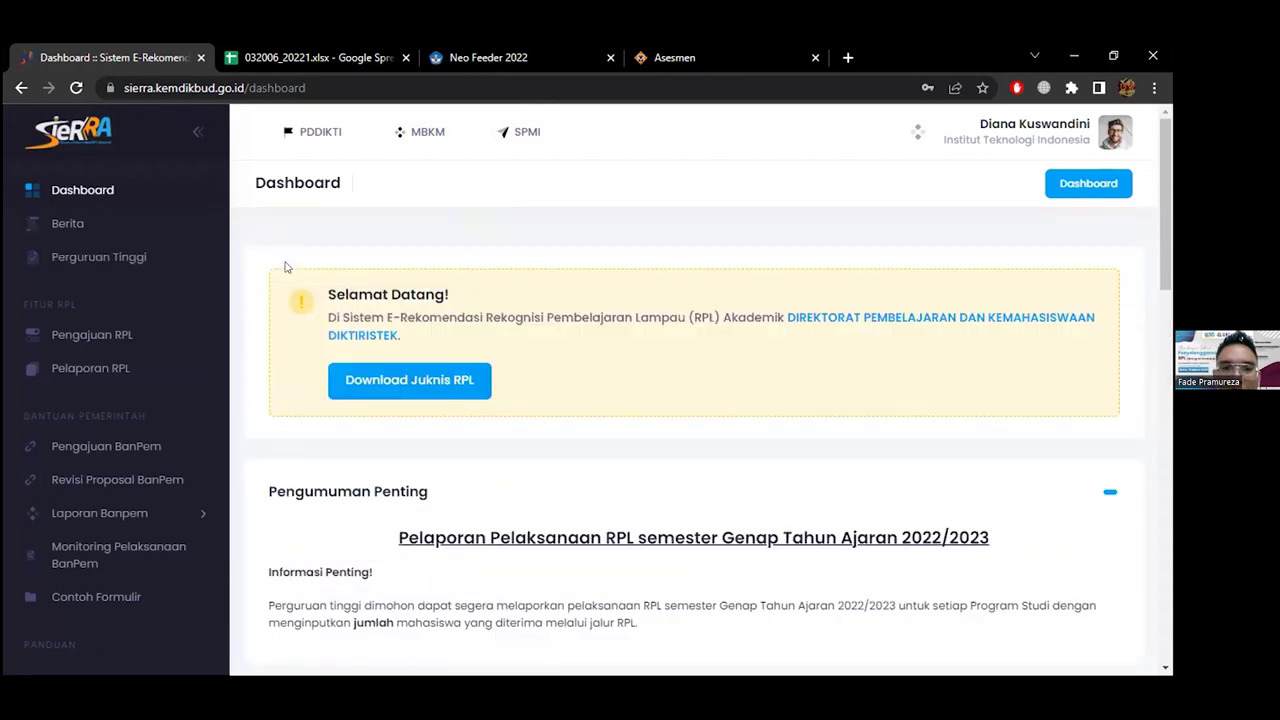
pyautogui.click(131, 255)
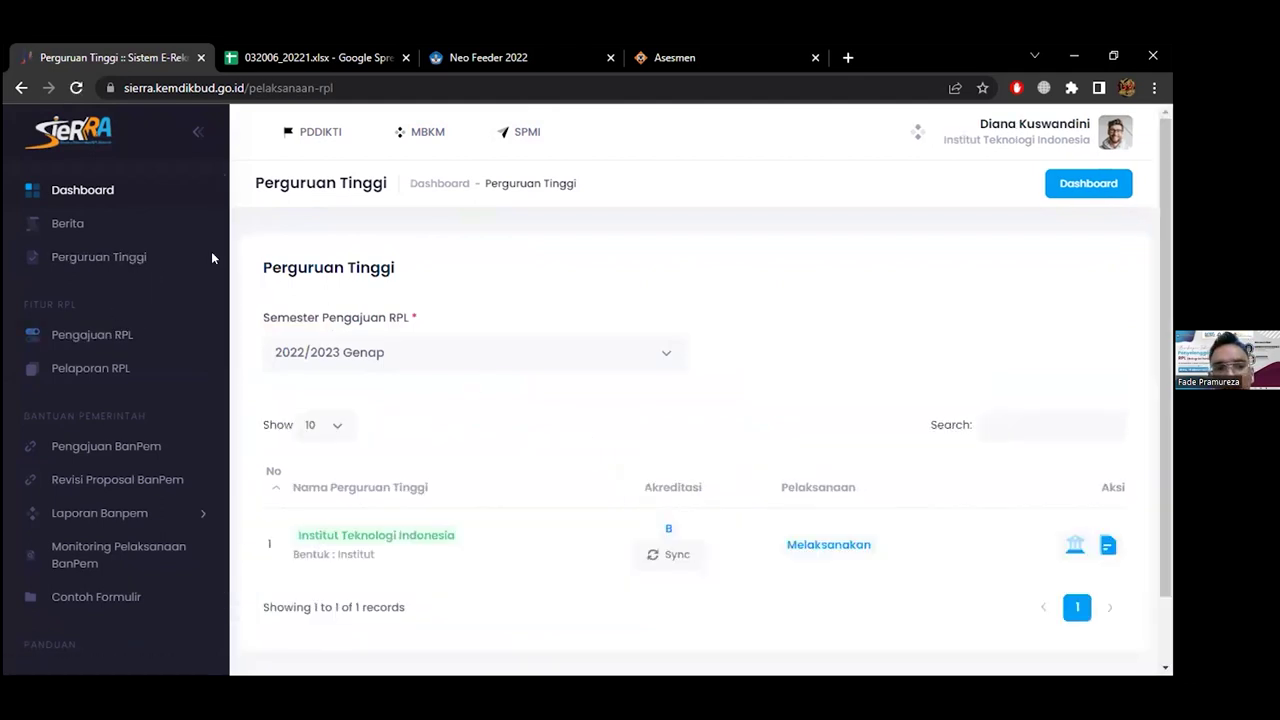
pyautogui.scroll(-1, 621, 396)
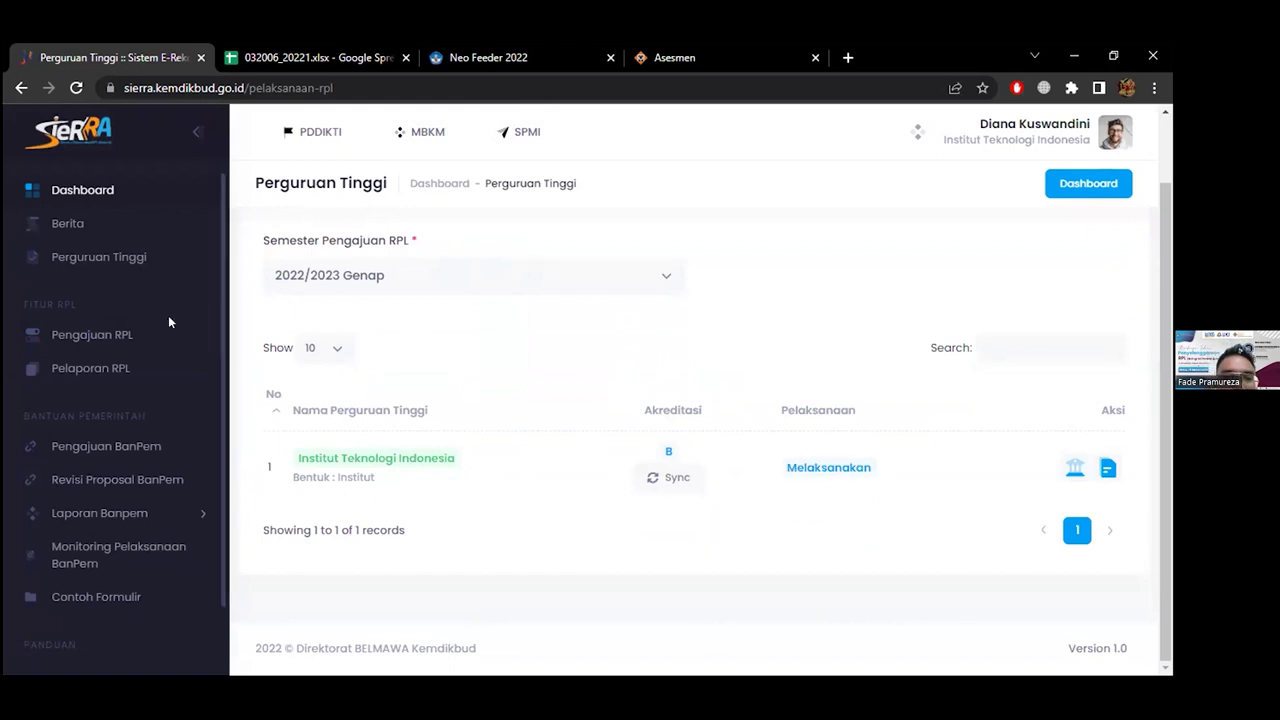
# Open Pengajuan RPL and review the 10 programmes listed for 2022/2023 Genap
pyautogui.click(108, 337)
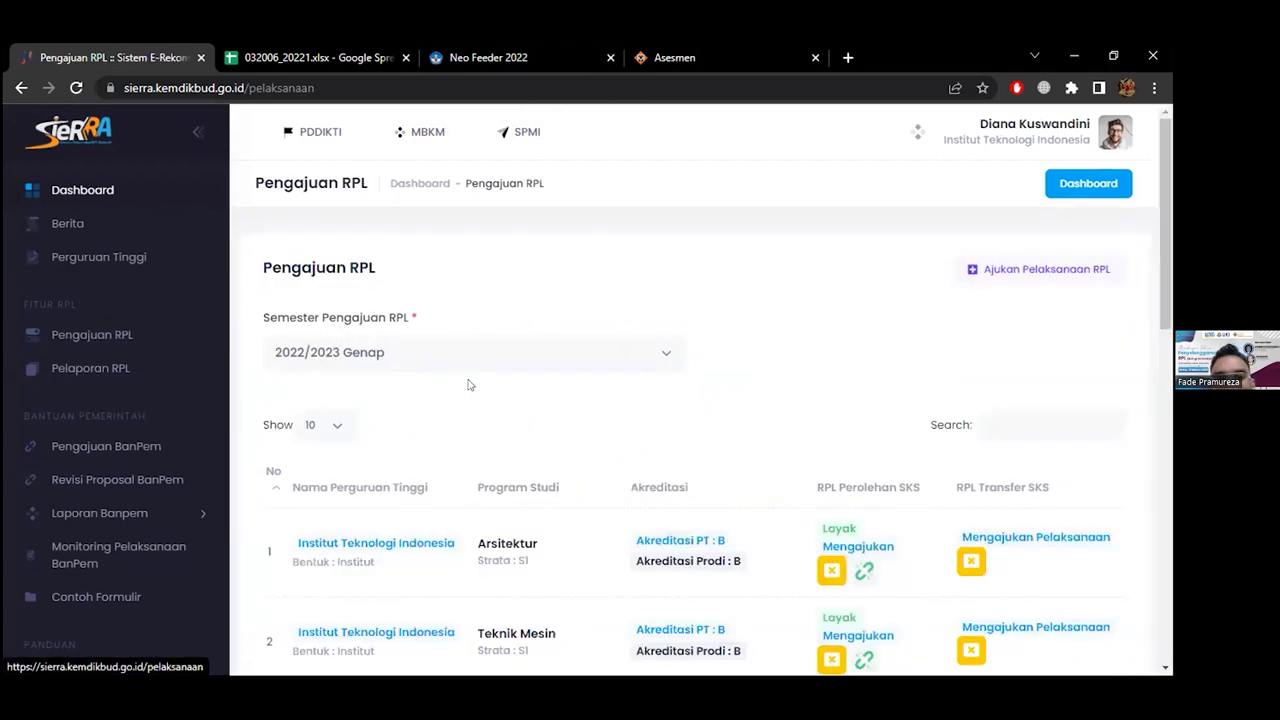
pyautogui.scroll(-2, 628, 425)
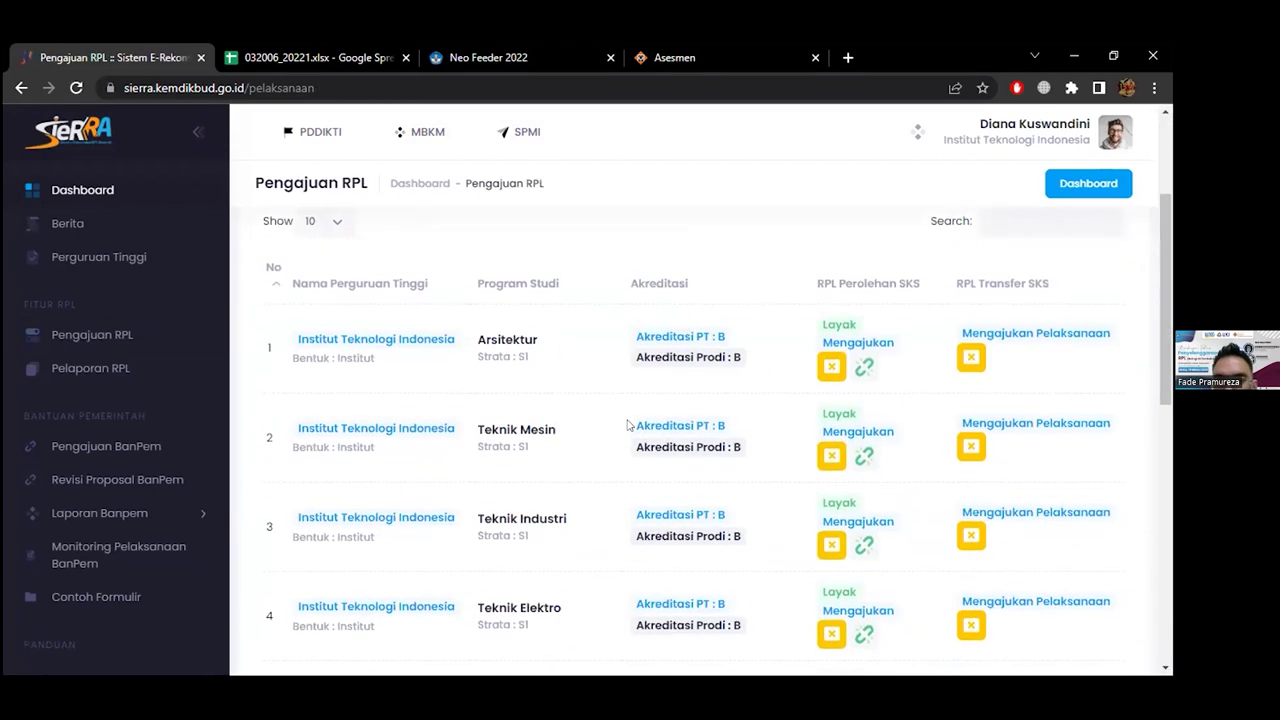
pyautogui.scroll(1, 628, 425)
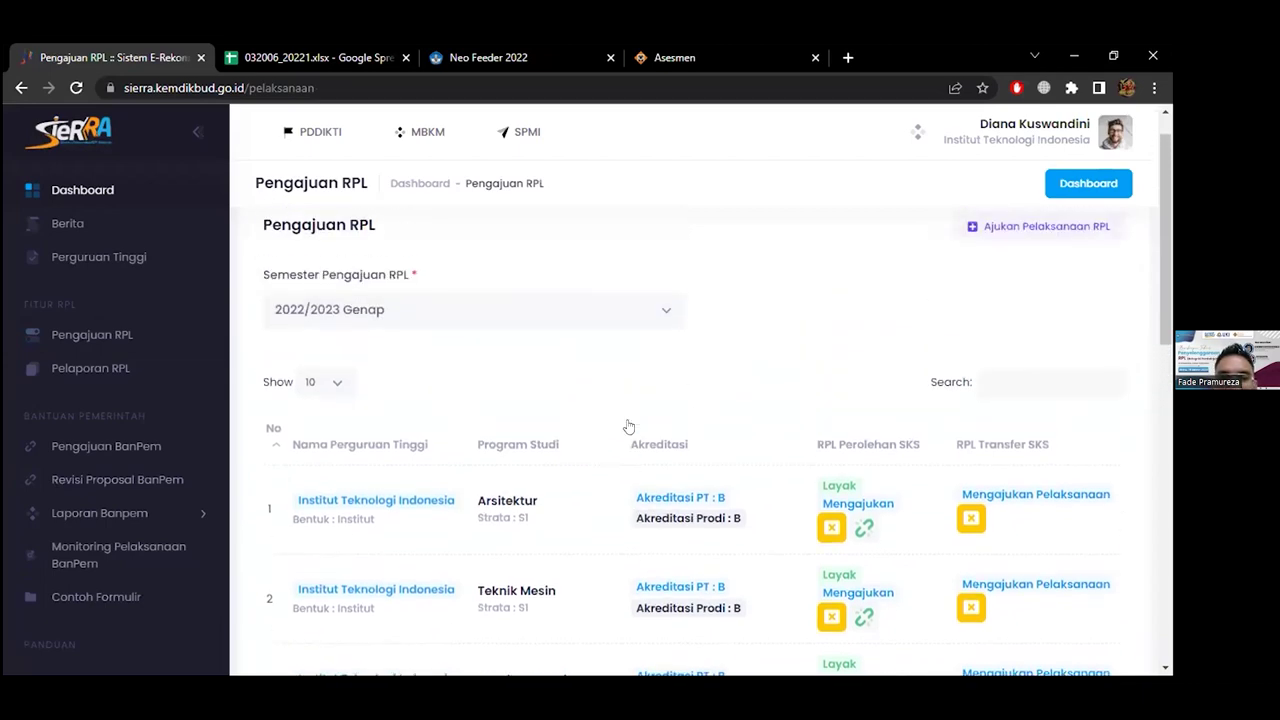
pyautogui.scroll(-8, 628, 426)
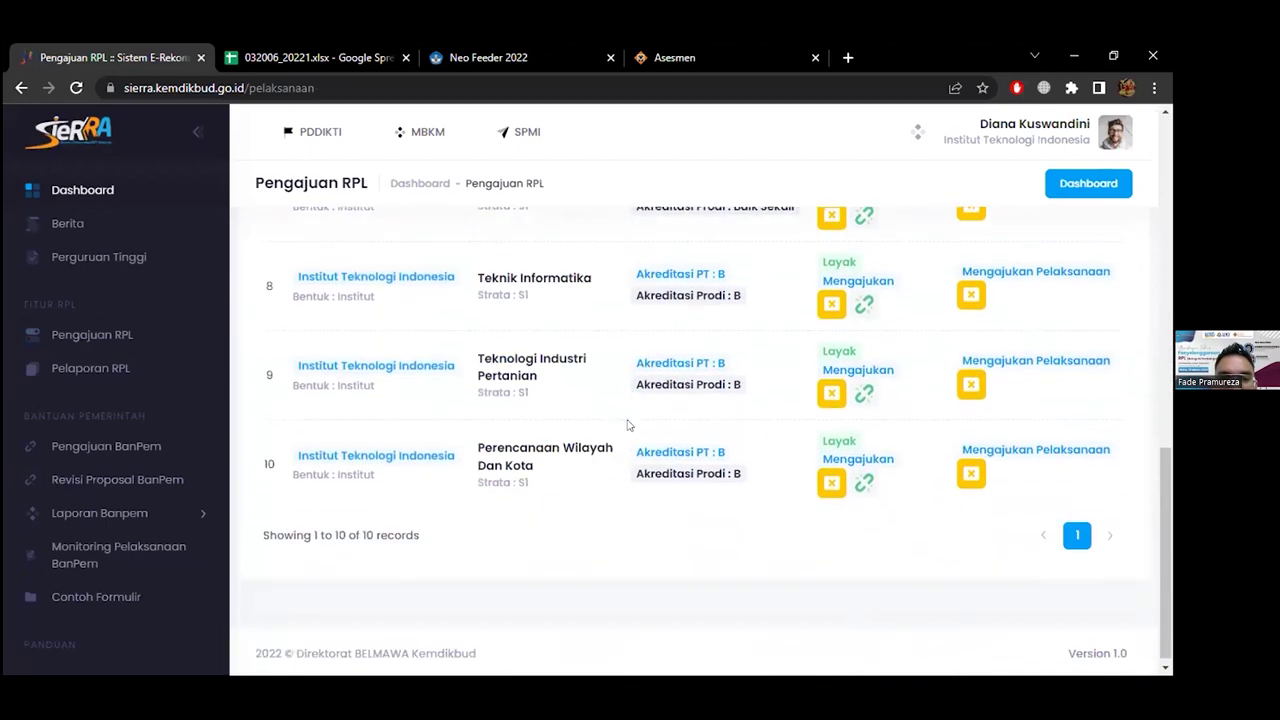
pyautogui.scroll(6, 628, 425)
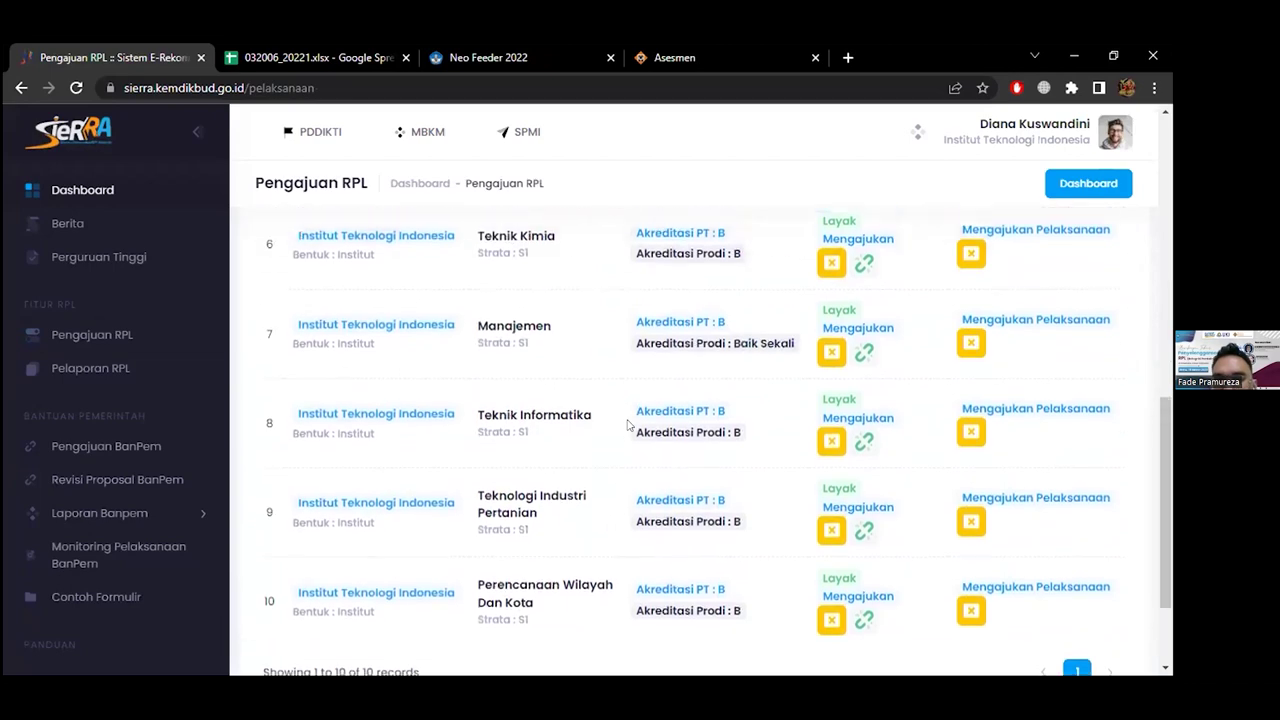
pyautogui.scroll(3, 628, 425)
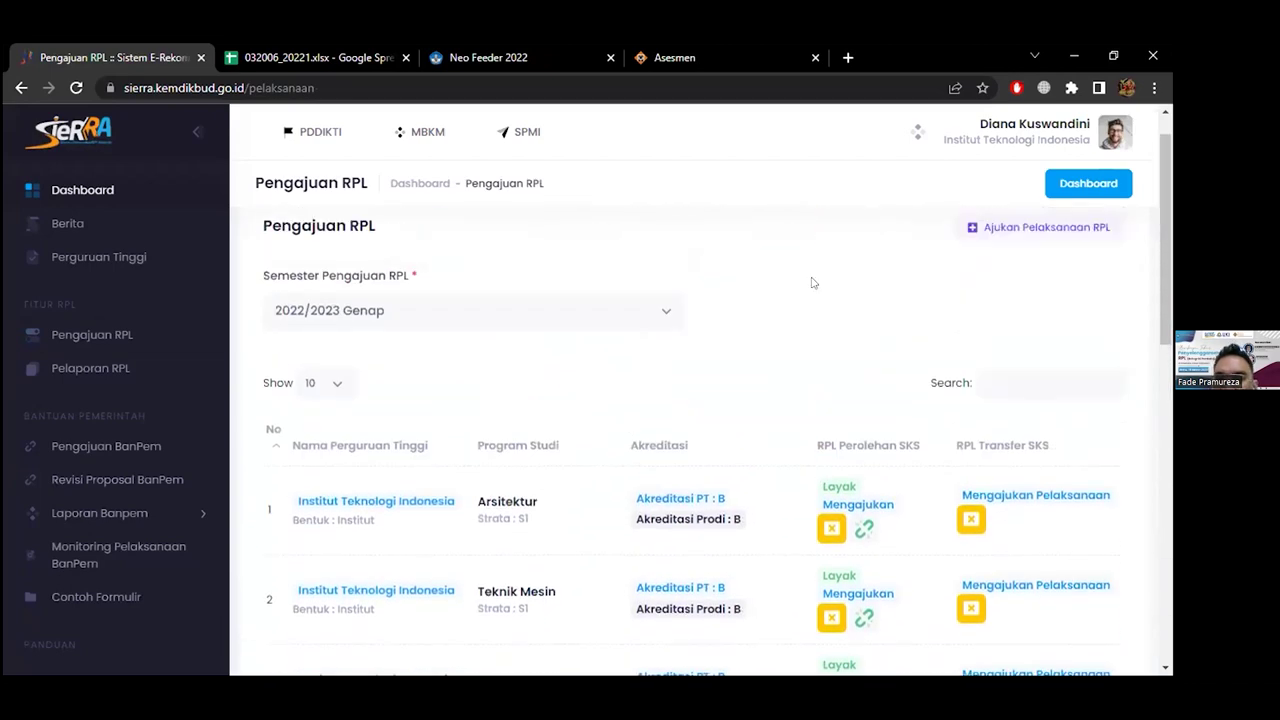
# Start a new RPL implementation submission for semester 2023/2024 Ganjil
pyautogui.click(1026, 240)
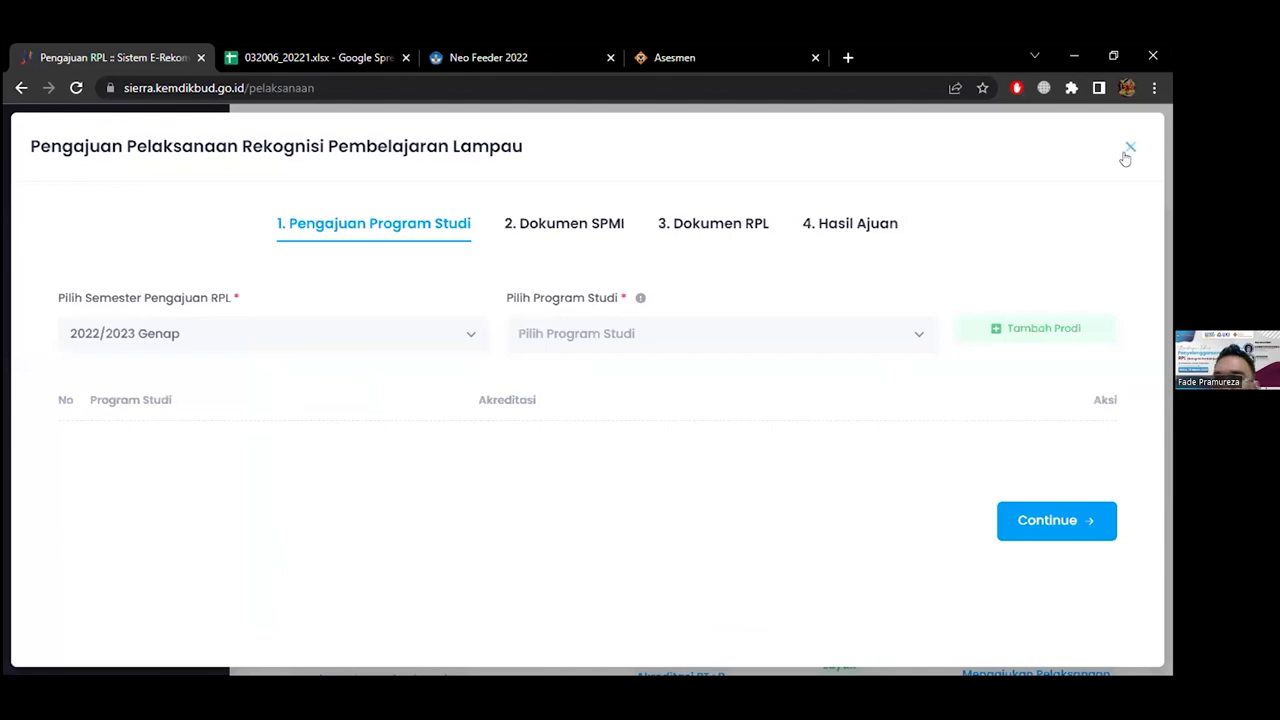
pyautogui.click(1130, 147)
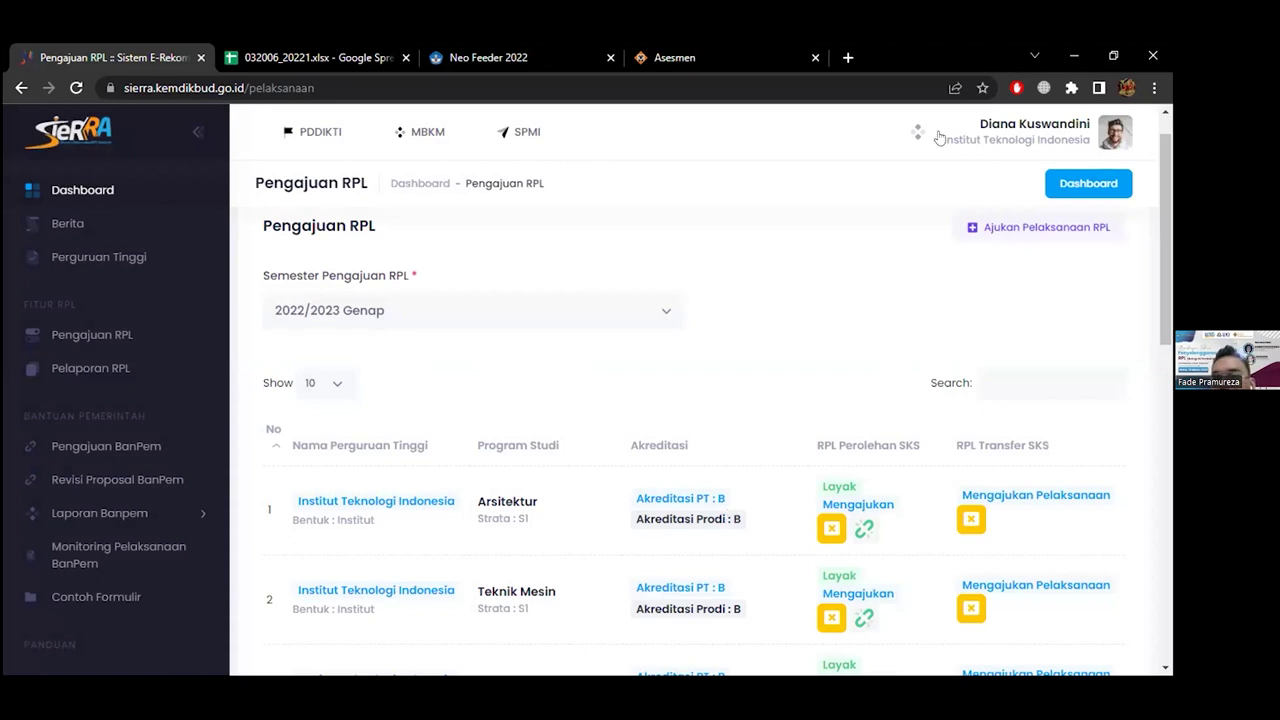
pyautogui.click(998, 228)
pyautogui.click(356, 340)
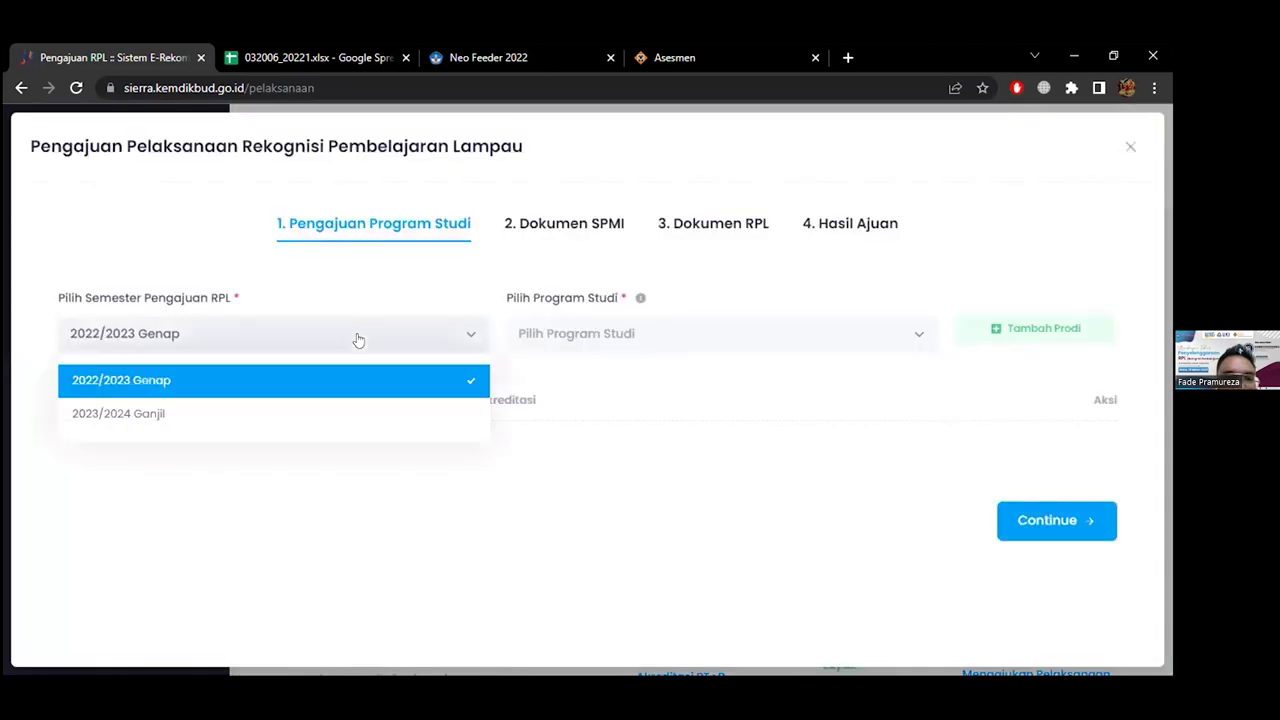
pyautogui.click(356, 340)
pyautogui.click(357, 340)
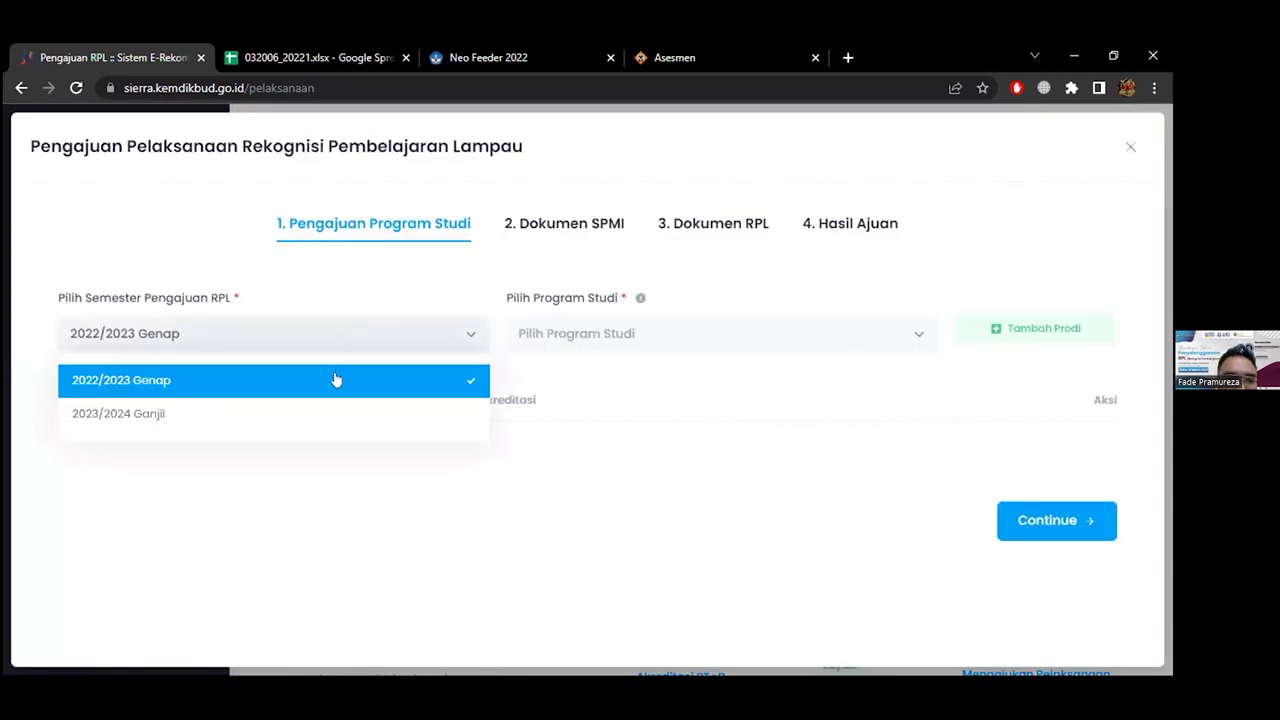
pyautogui.click(318, 416)
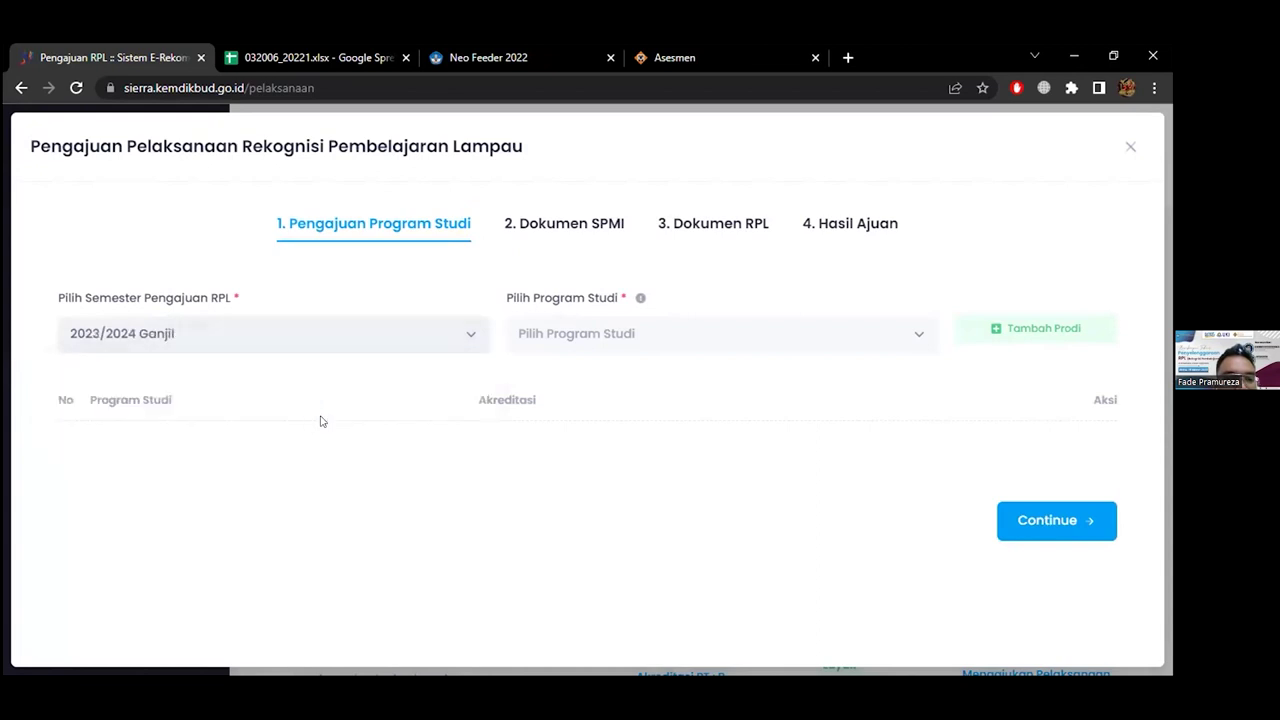
# Add S1 - Teknik Kimia to the submission and continue to the SPMI documents step
pyautogui.click(590, 333)
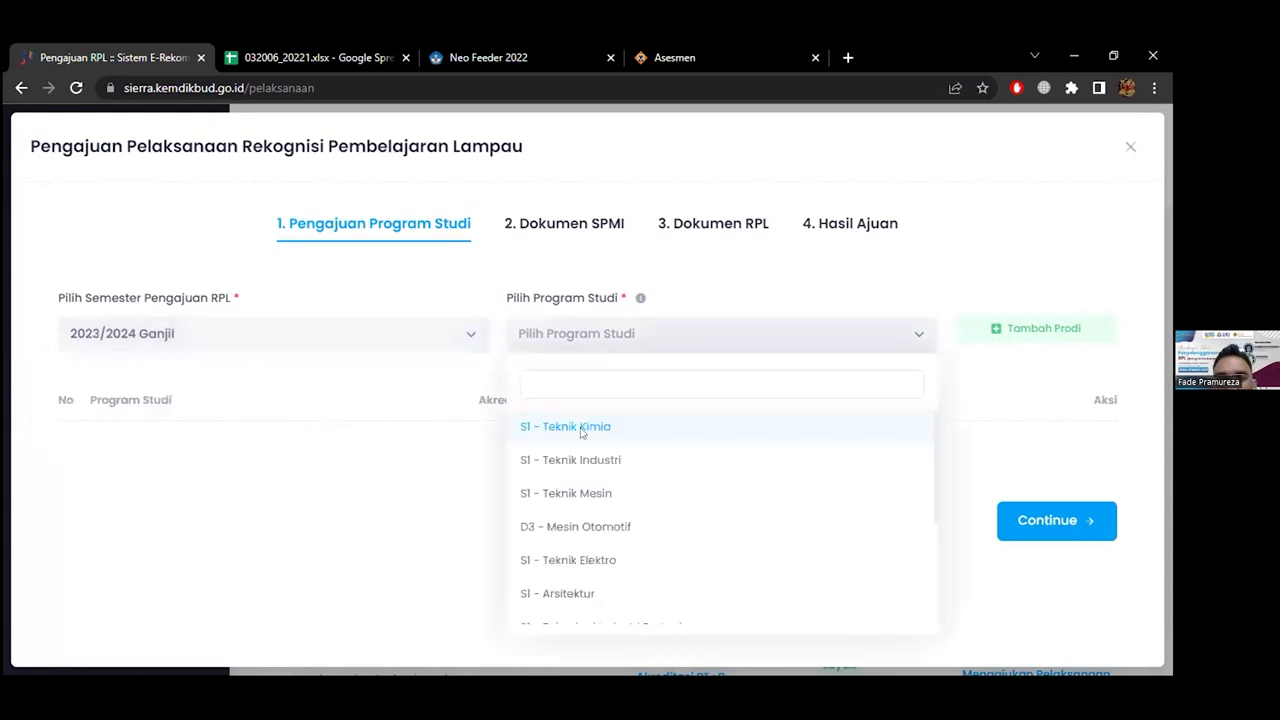
pyautogui.click(580, 426)
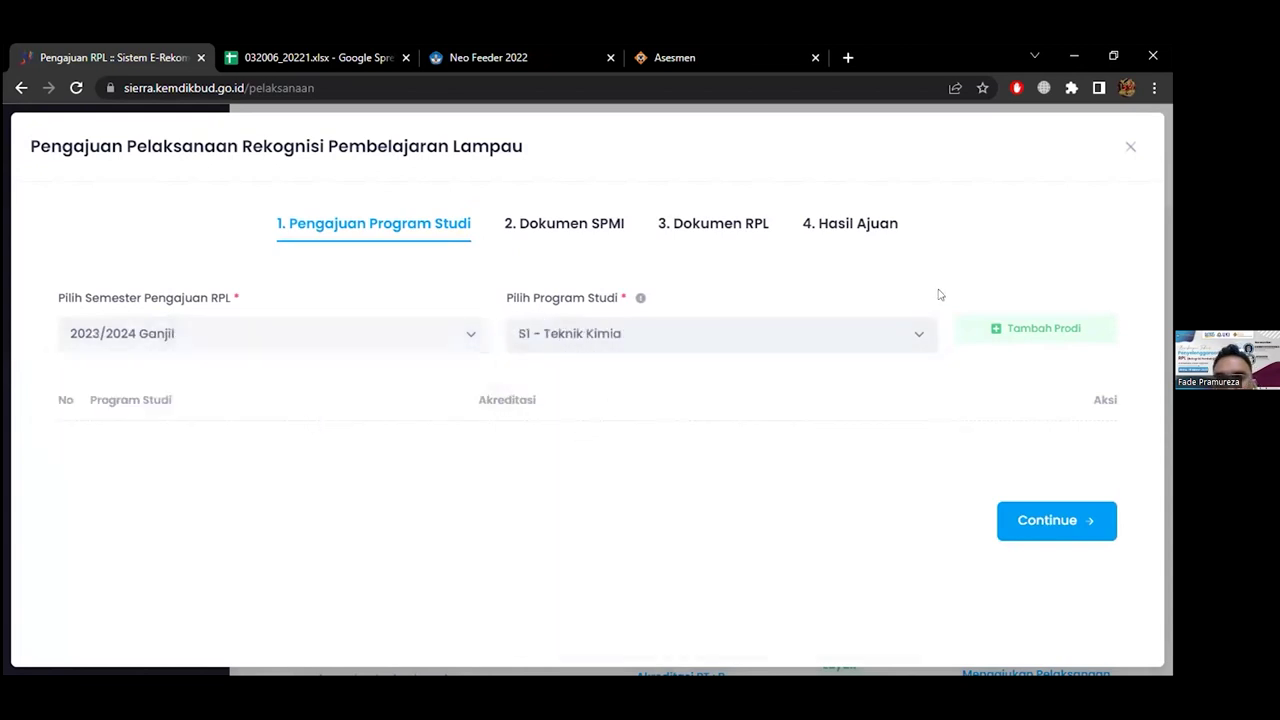
pyautogui.click(986, 326)
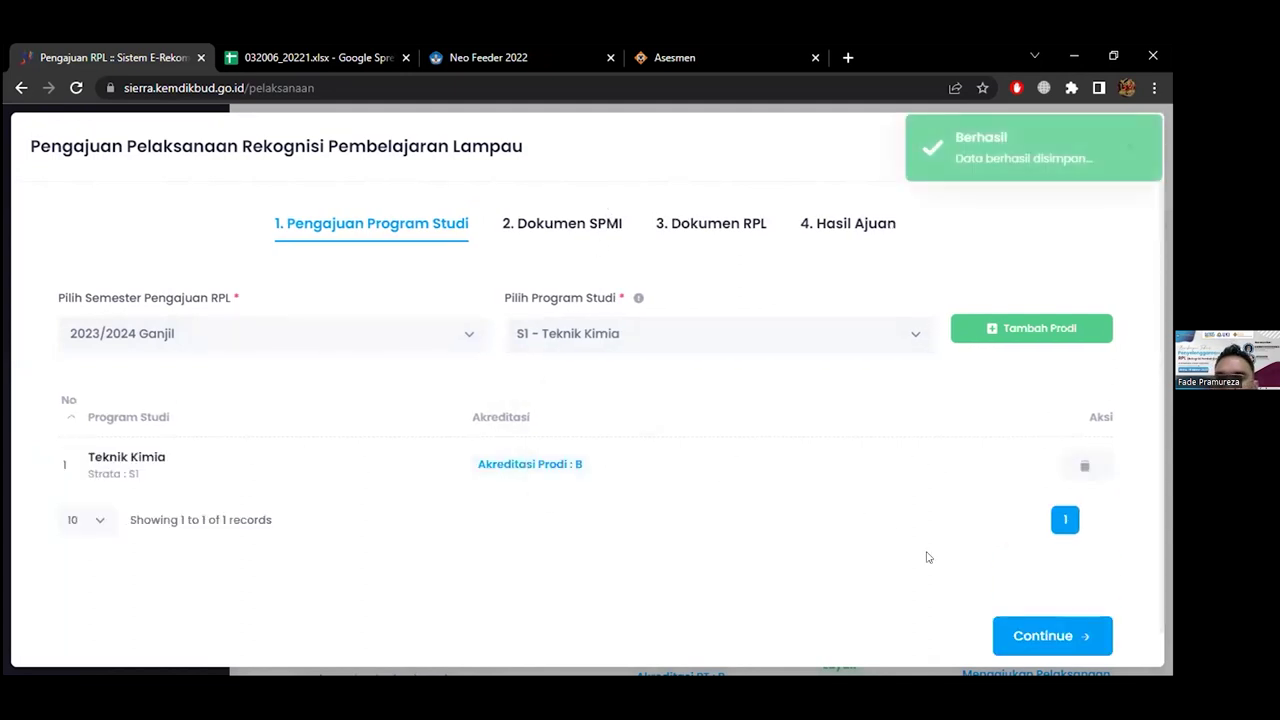
pyautogui.scroll(-1, 1030, 603)
pyautogui.click(1030, 603)
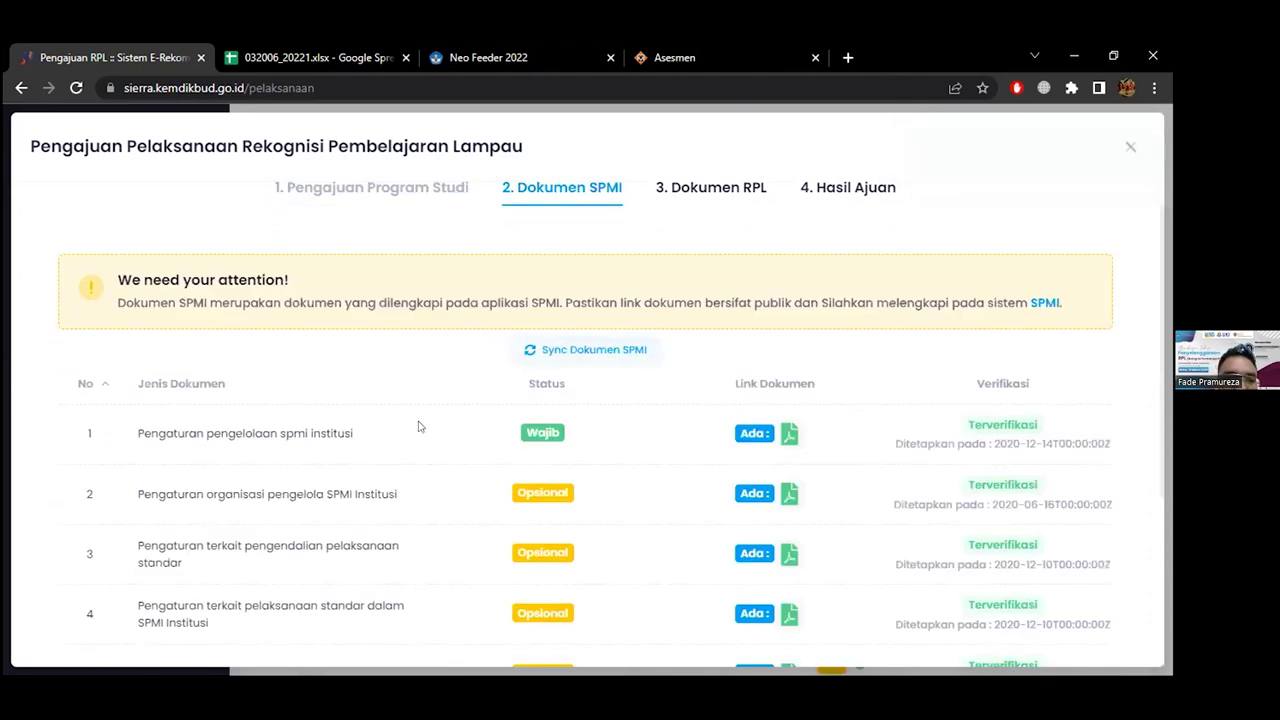
pyautogui.scroll(-1, 419, 426)
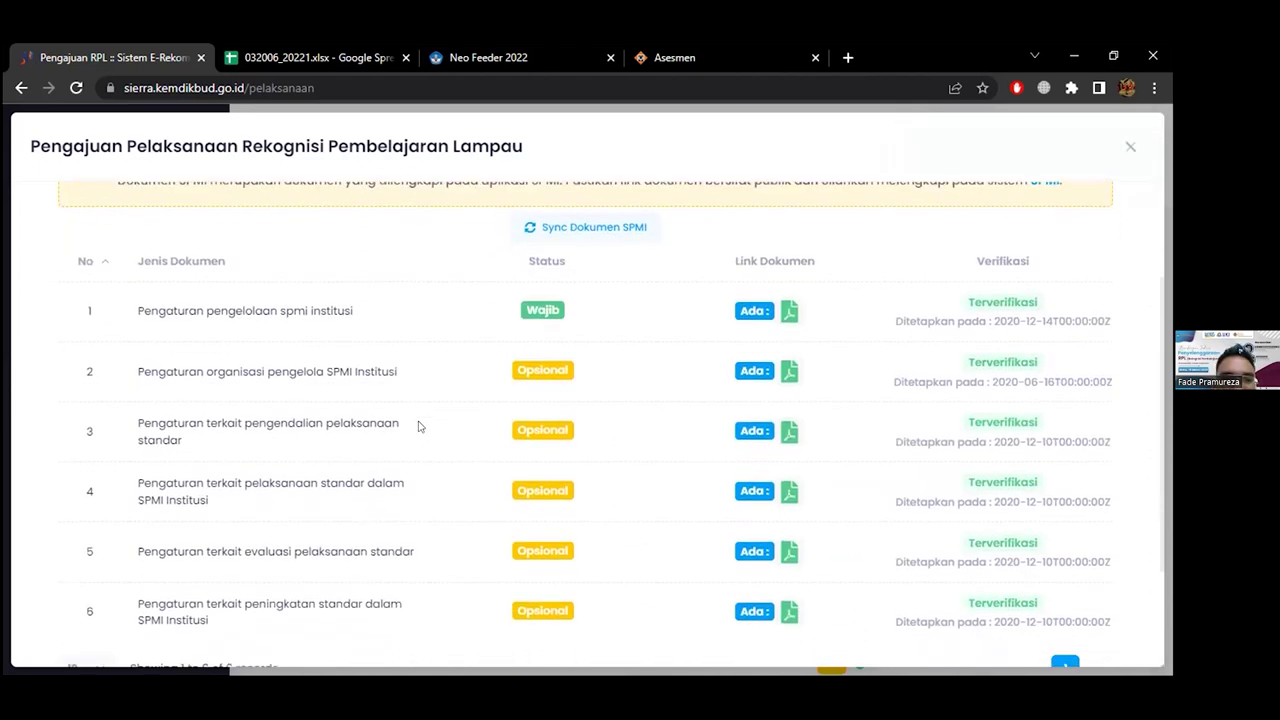
pyautogui.scroll(2, 419, 426)
pyautogui.scroll(-2, 419, 426)
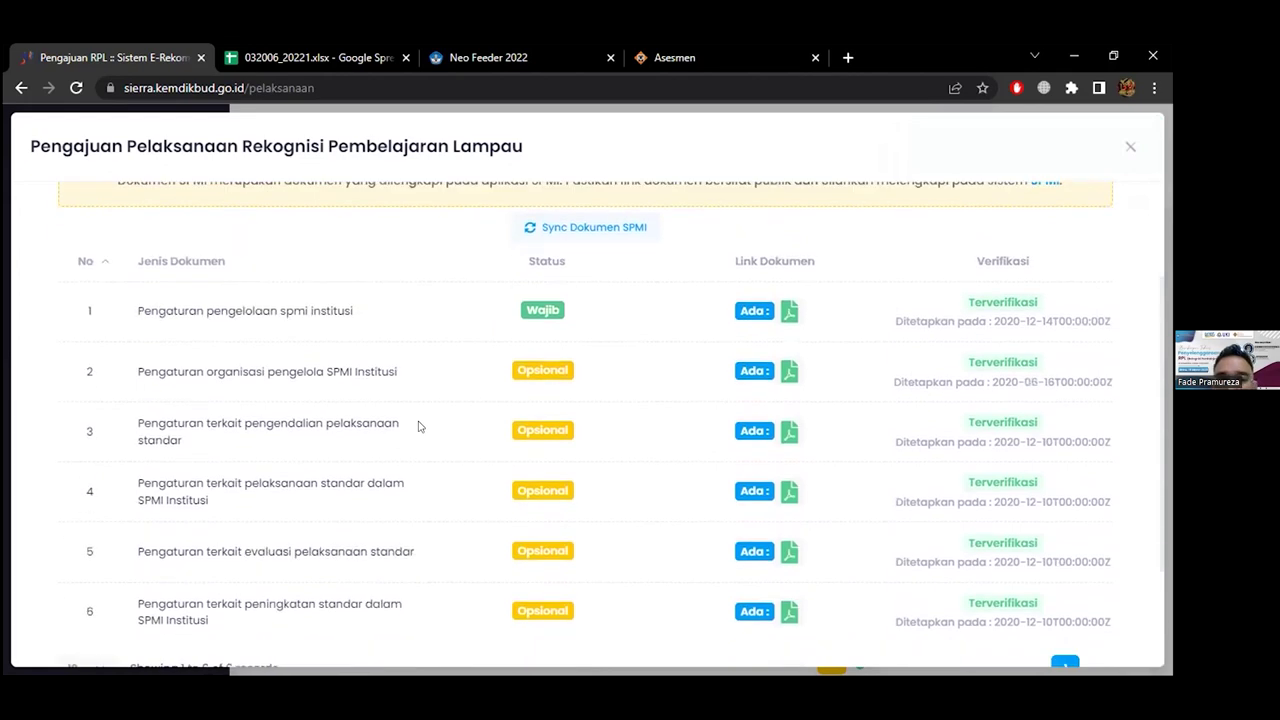
pyautogui.scroll(-2, 419, 426)
pyautogui.scroll(1, 419, 426)
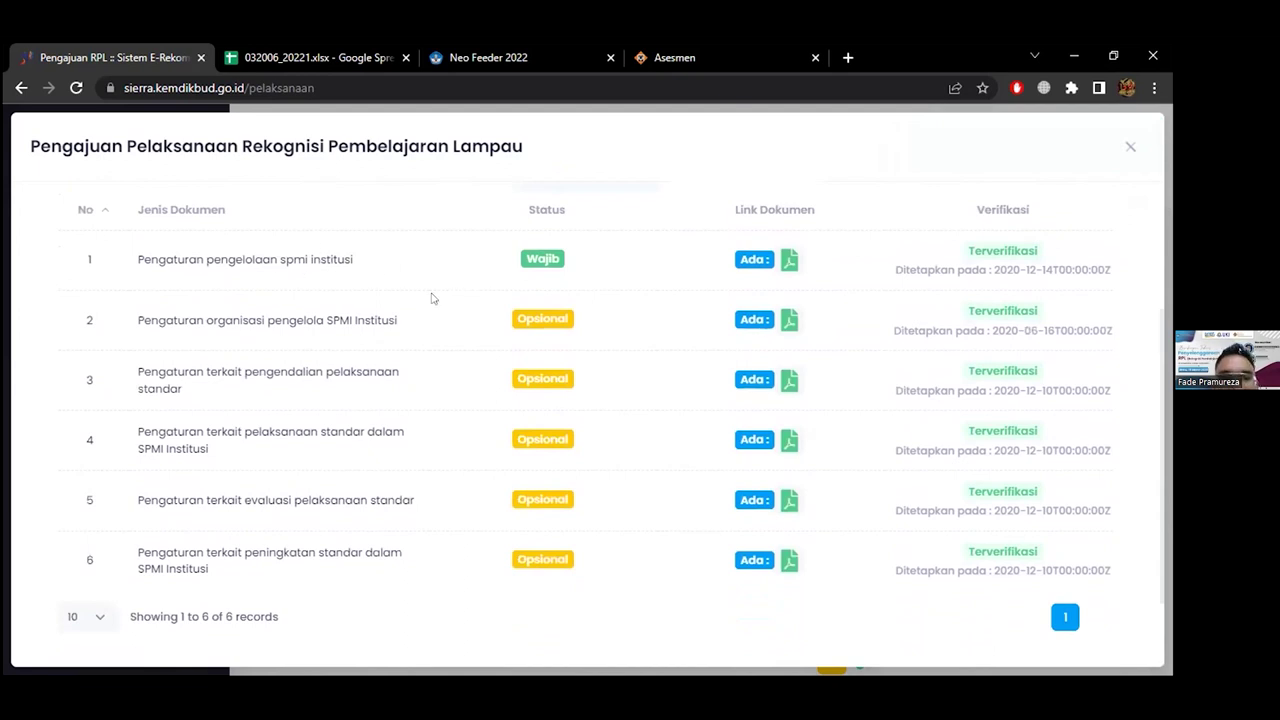
pyautogui.click(788, 320)
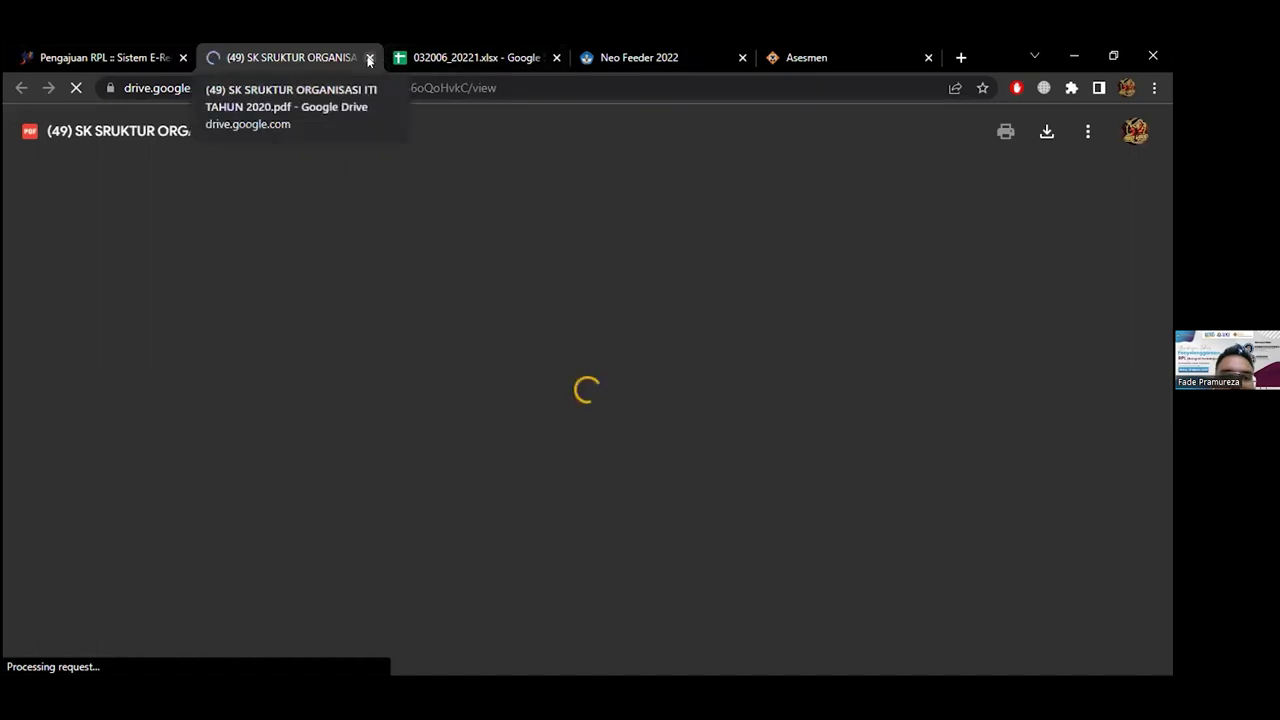
pyautogui.hotkey('ctrl', 'w')
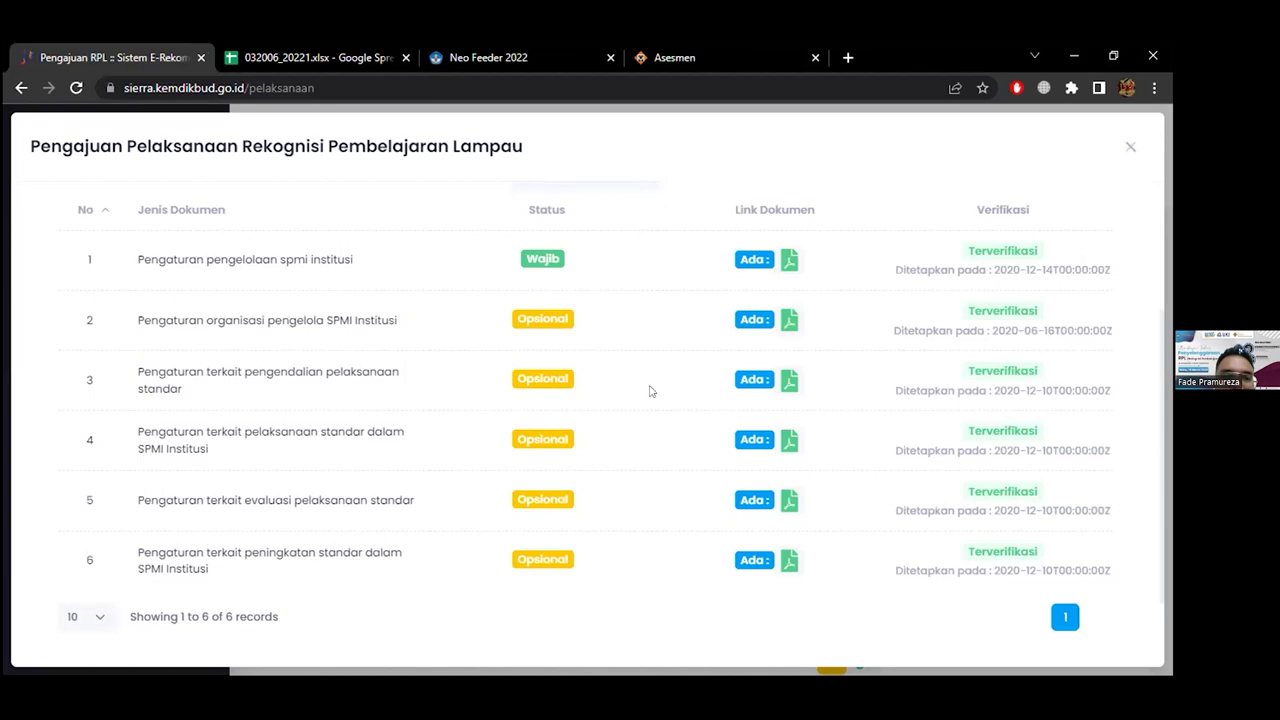
# Run Sync Dokumen SPMI and confirm it with Ya
pyautogui.scroll(-1, 771, 325)
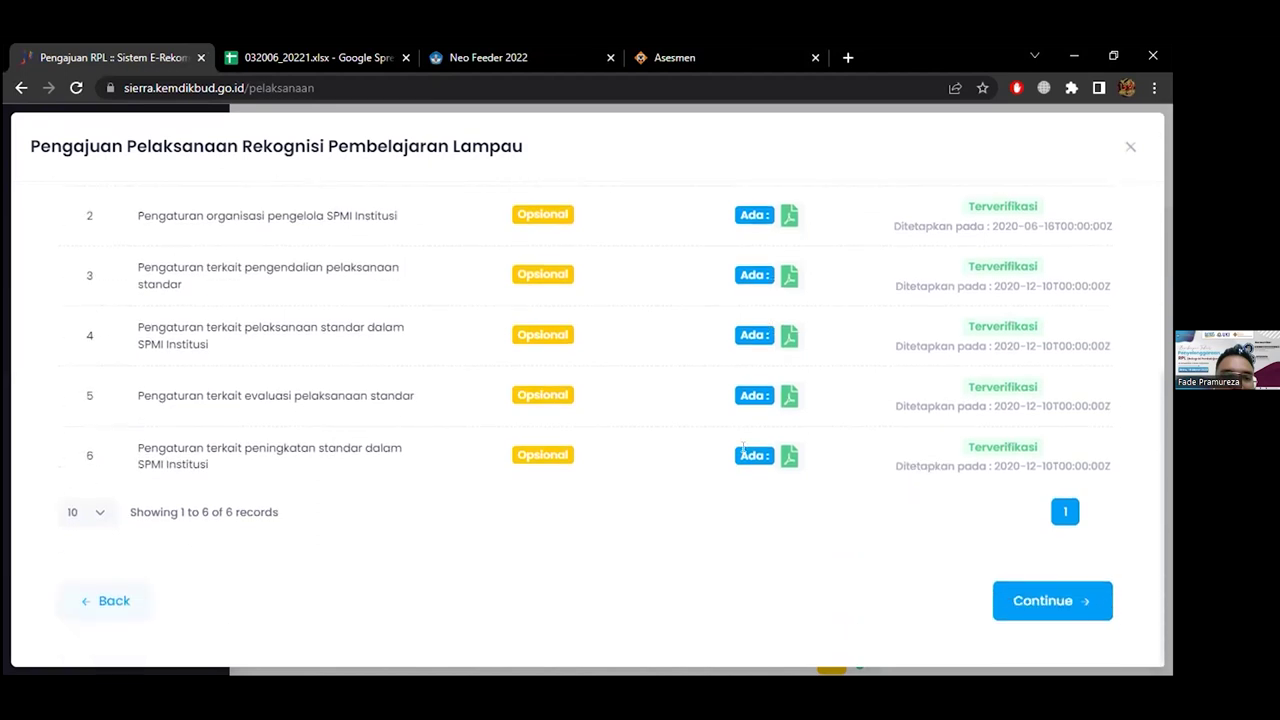
pyautogui.scroll(1, 705, 313)
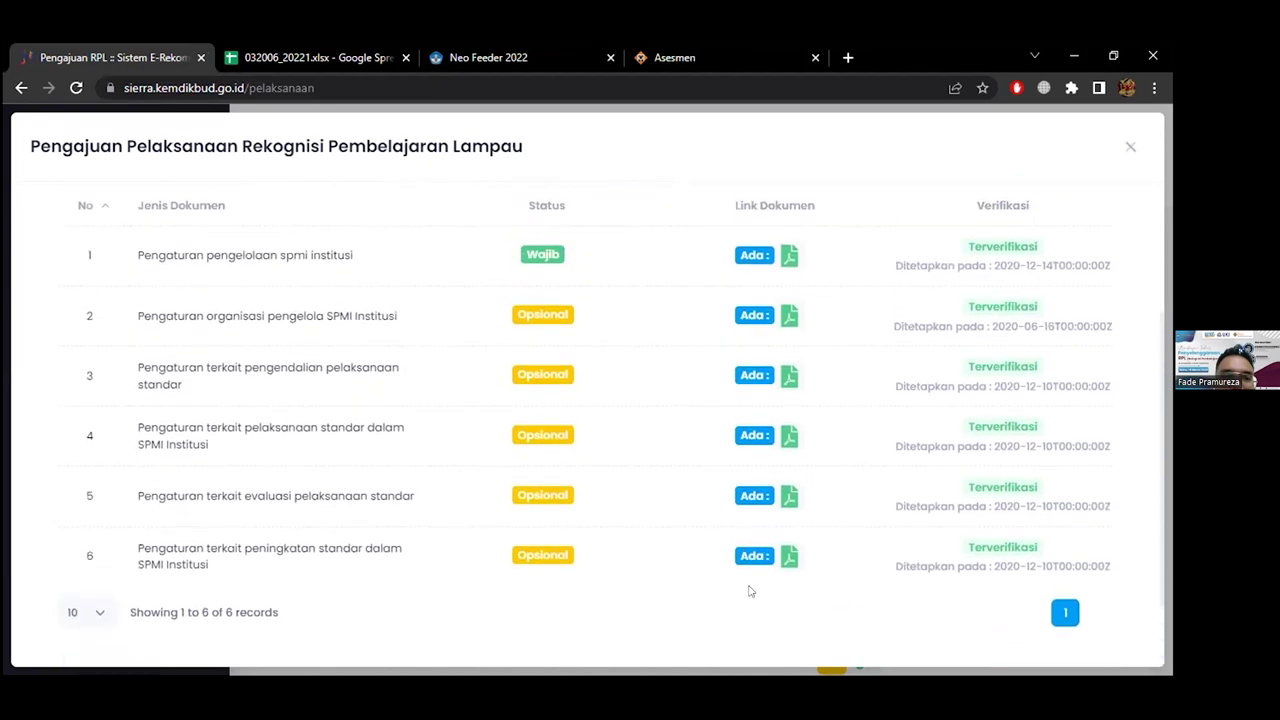
pyautogui.scroll(-1, 722, 353)
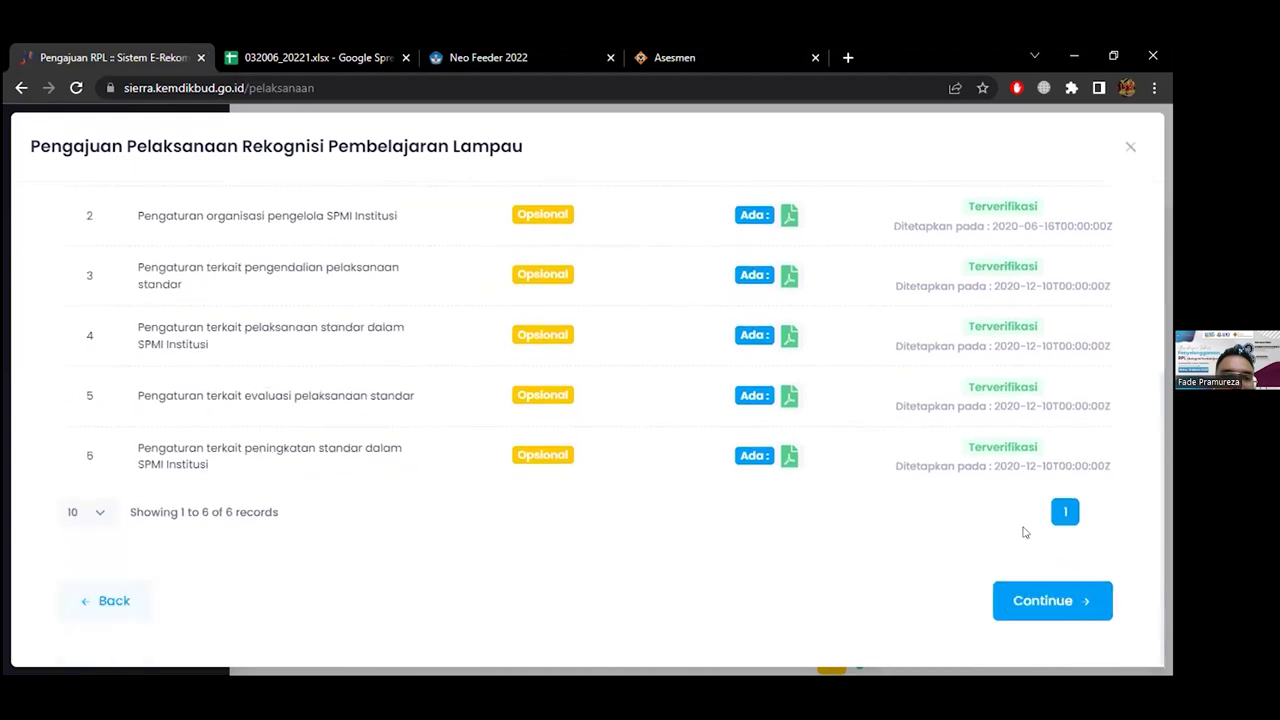
pyautogui.scroll(3, 829, 423)
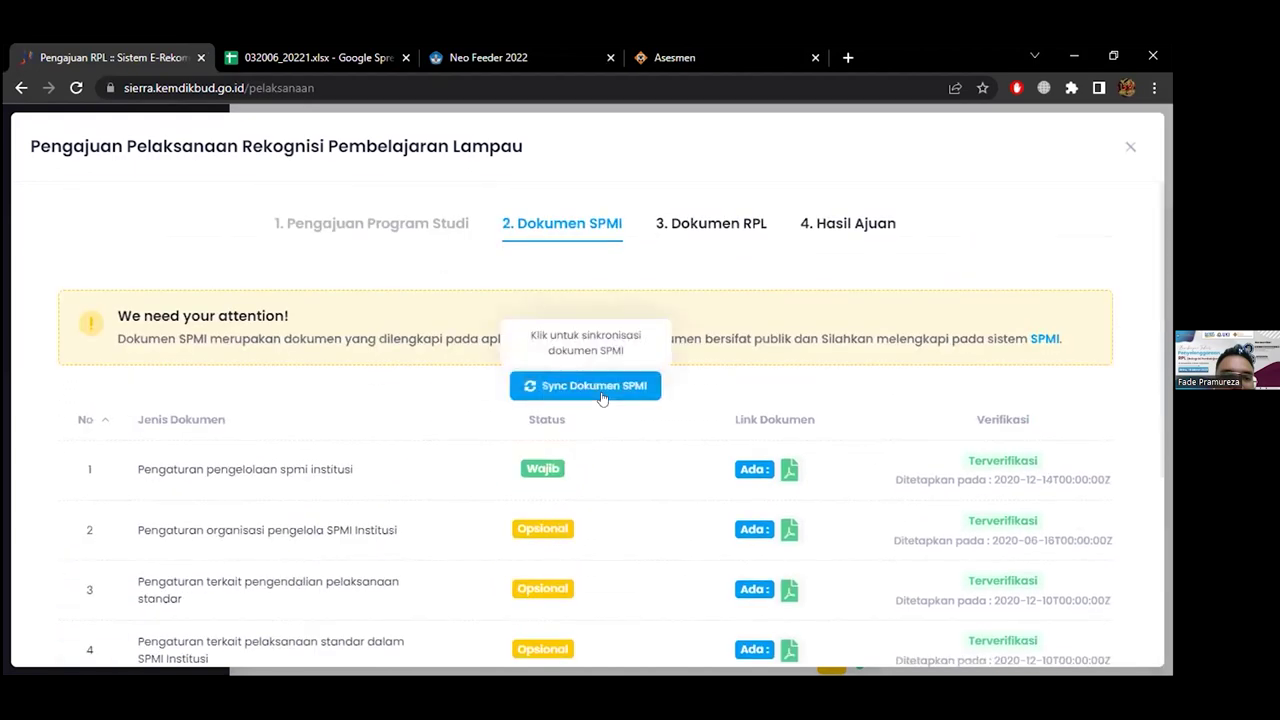
pyautogui.scroll(-3, 677, 491)
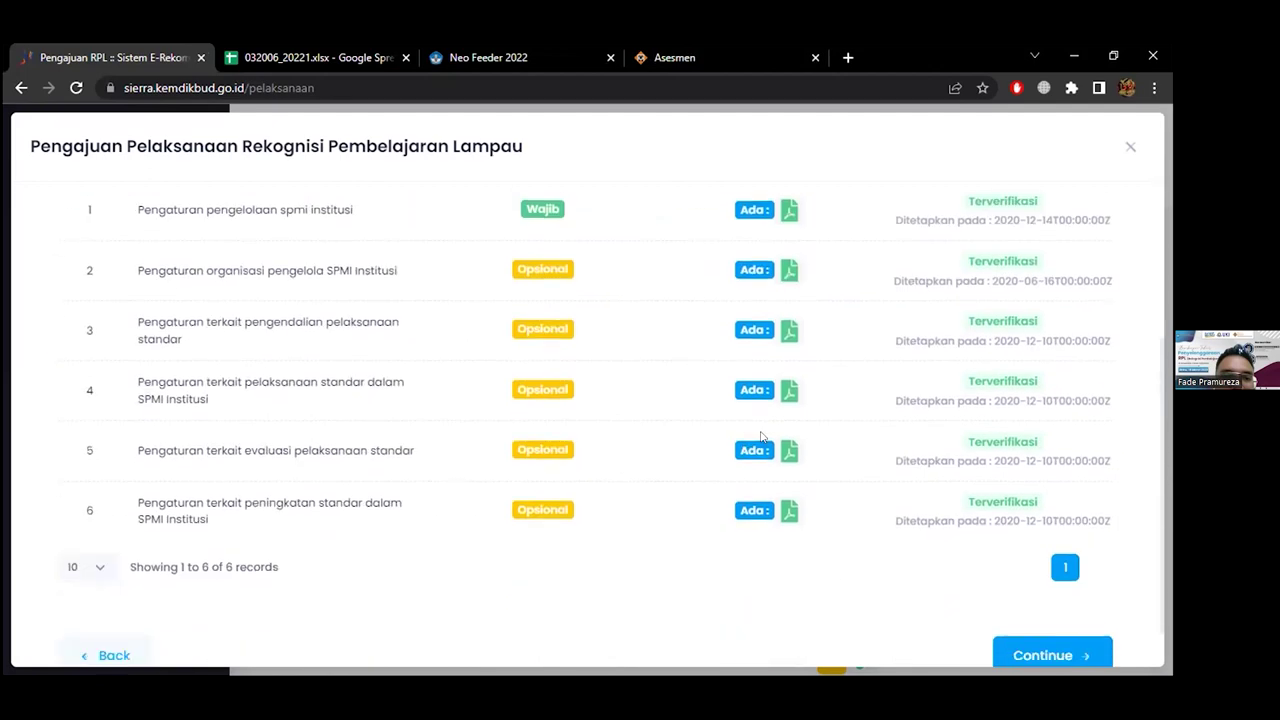
pyautogui.scroll(3, 709, 451)
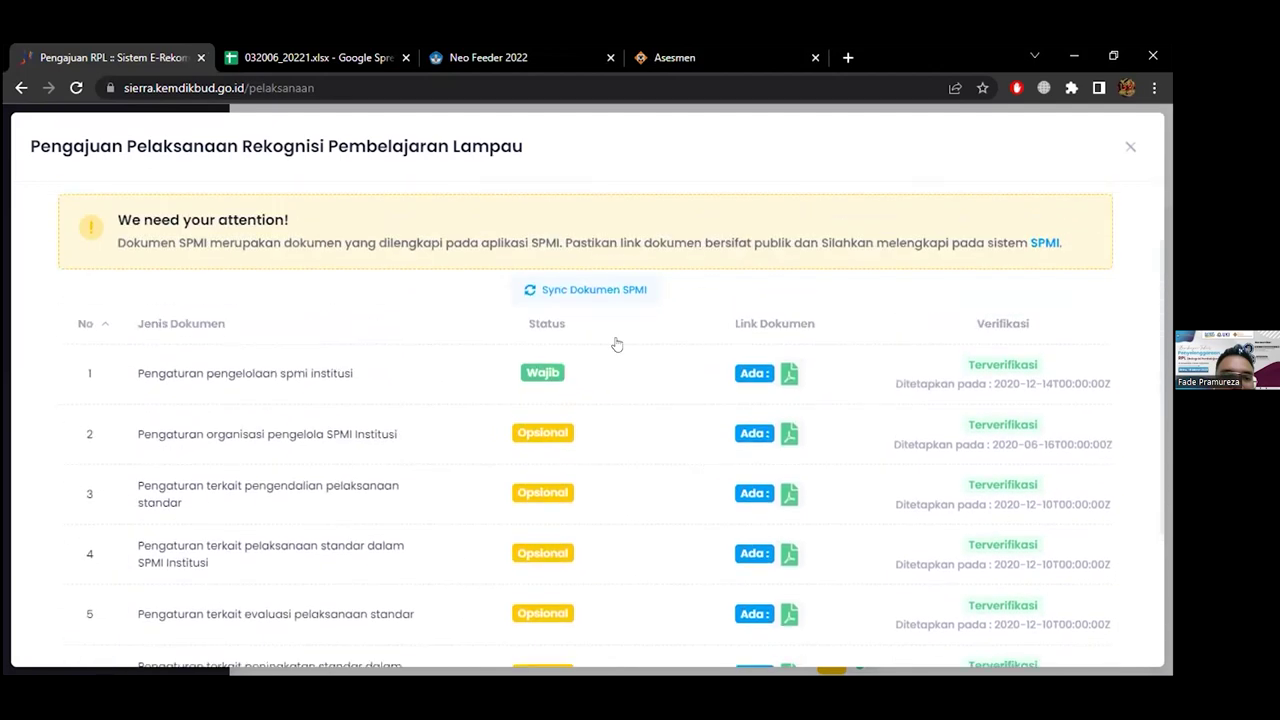
pyautogui.click(590, 292)
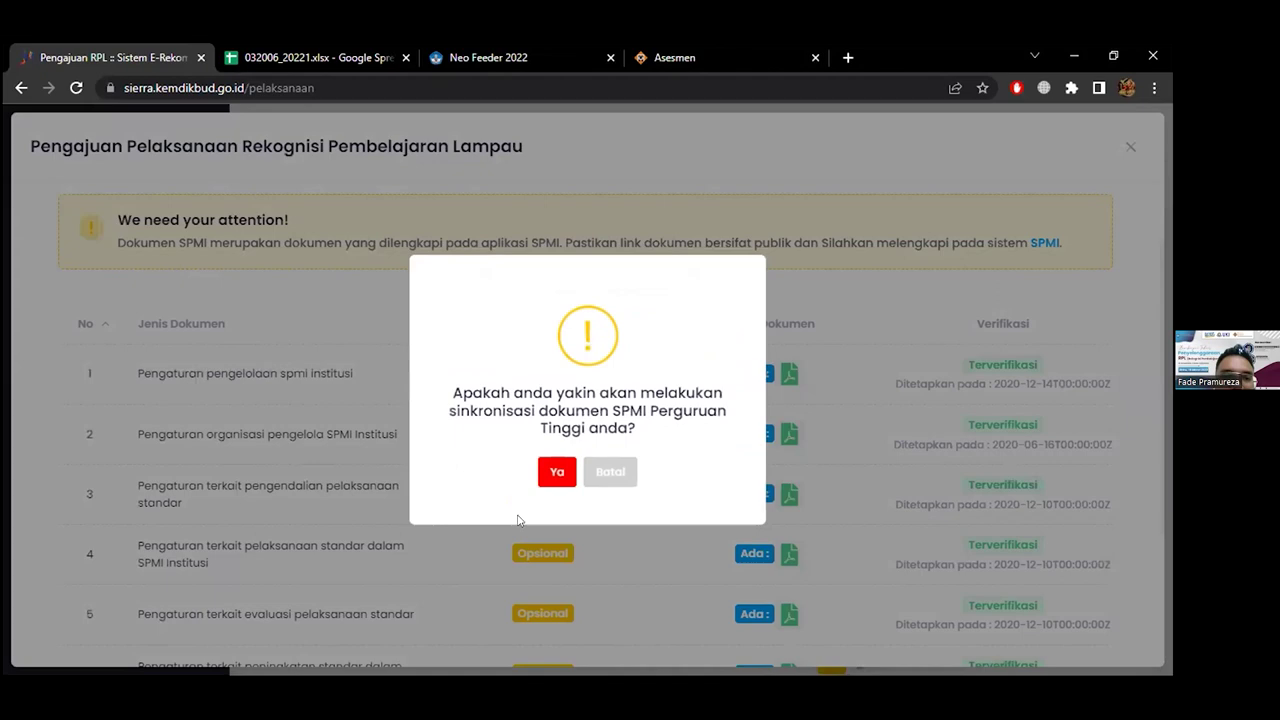
pyautogui.click(566, 477)
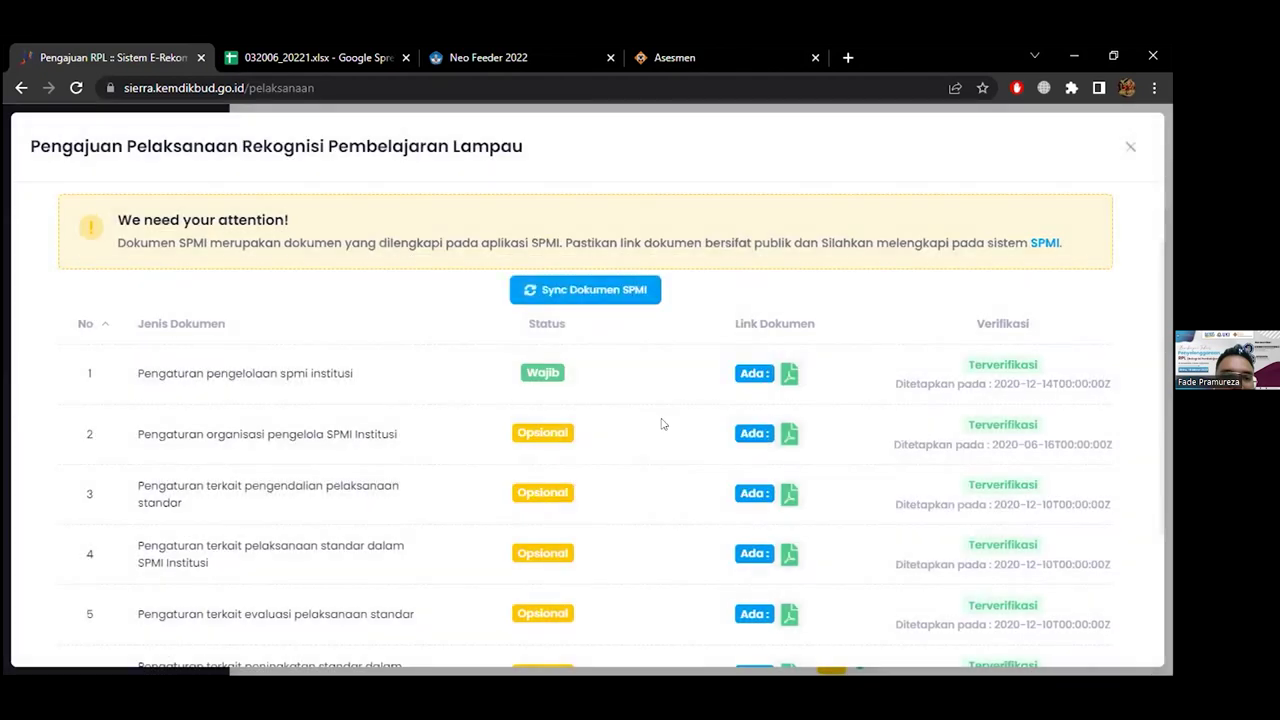
pyautogui.scroll(-2, 660, 424)
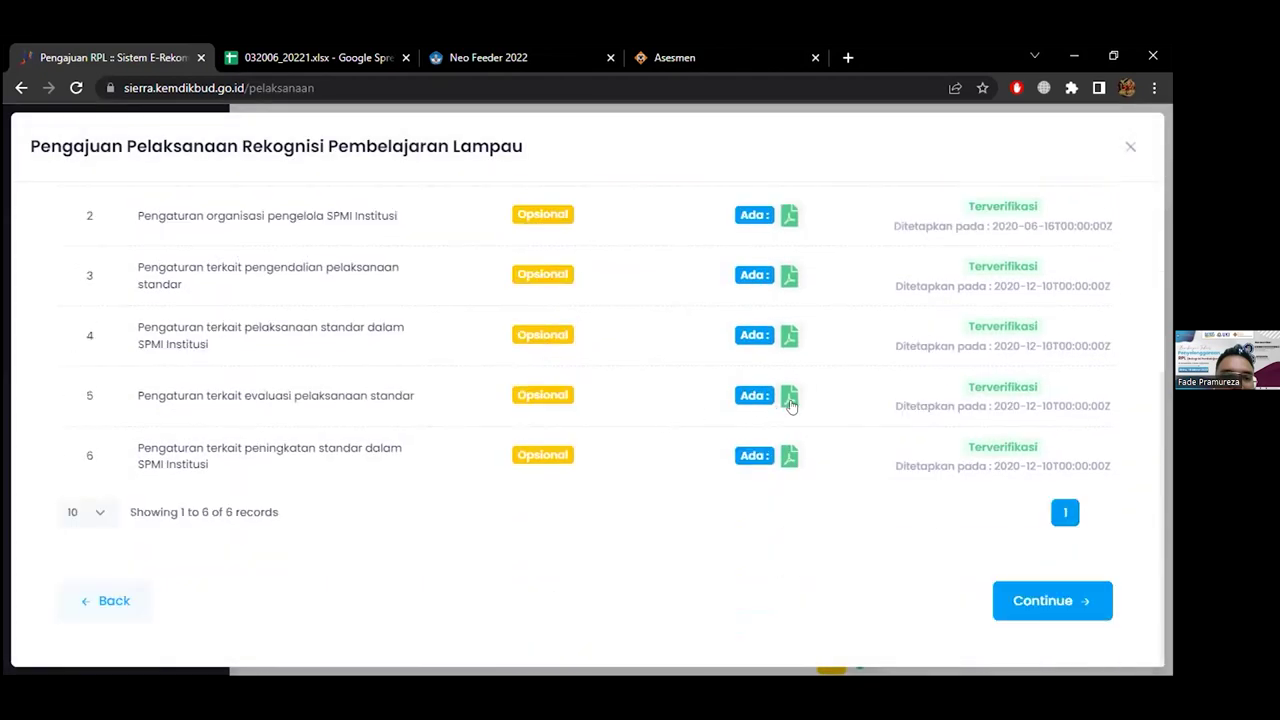
# Continue to step 3 Dokumen RPL and review its three Wajib documents
pyautogui.click(1000, 600)
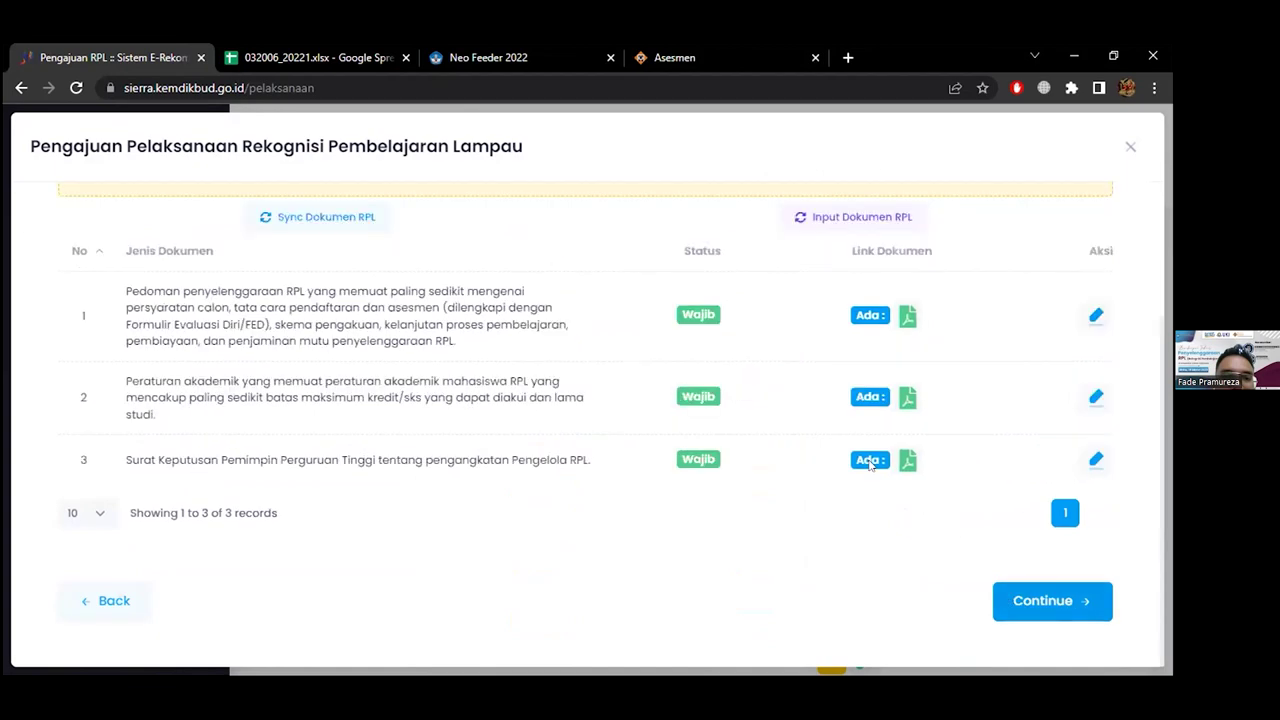
pyautogui.scroll(1, 813, 432)
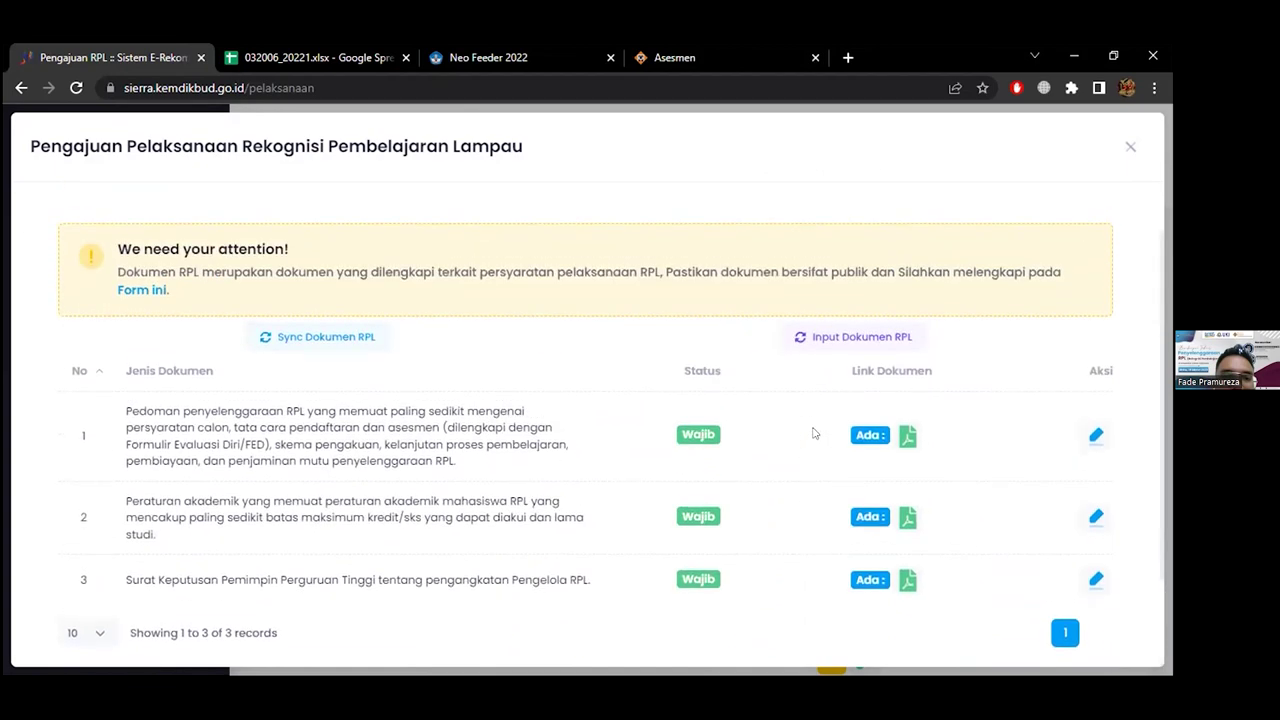
pyautogui.scroll(1, 813, 432)
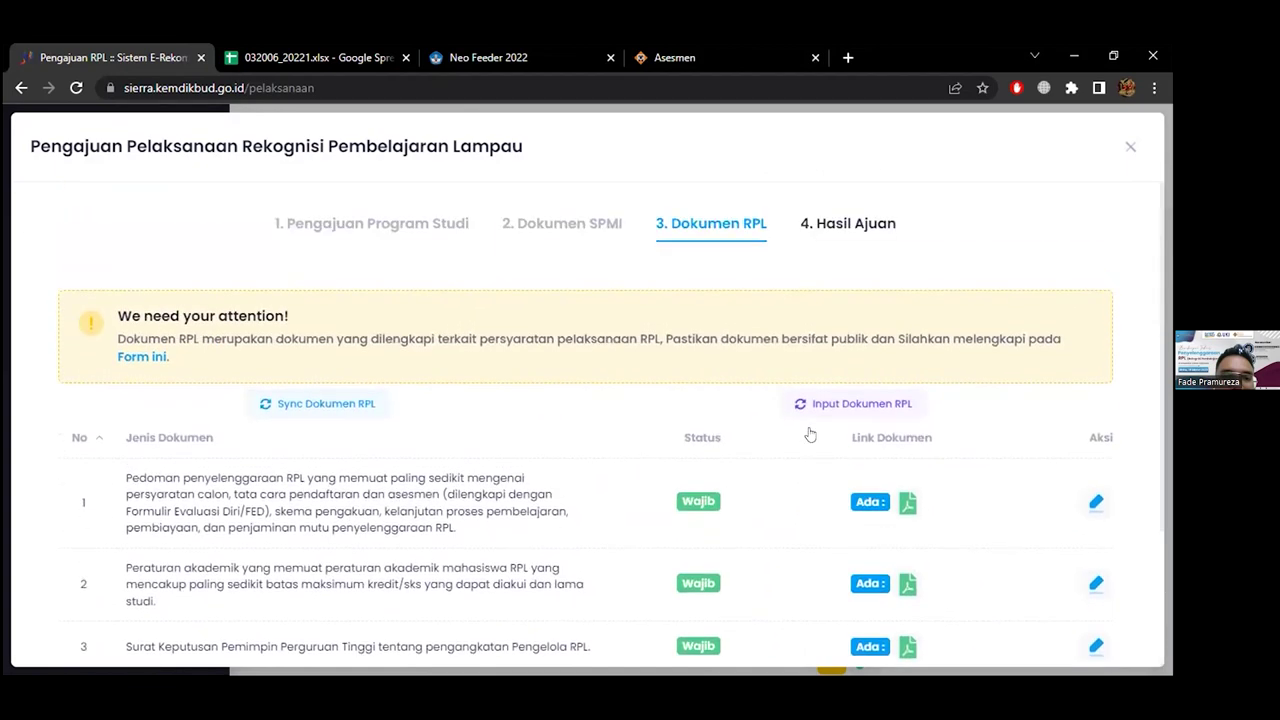
pyautogui.scroll(-2, 813, 432)
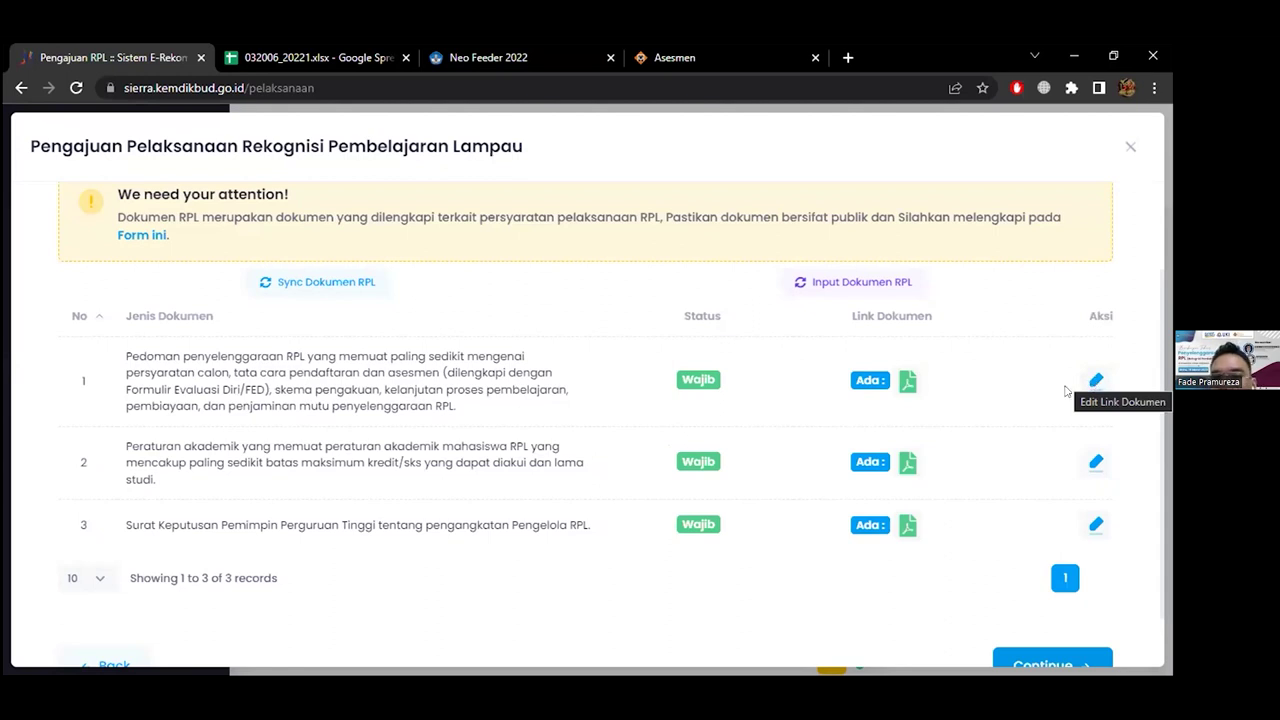
pyautogui.scroll(-1, 1040, 585)
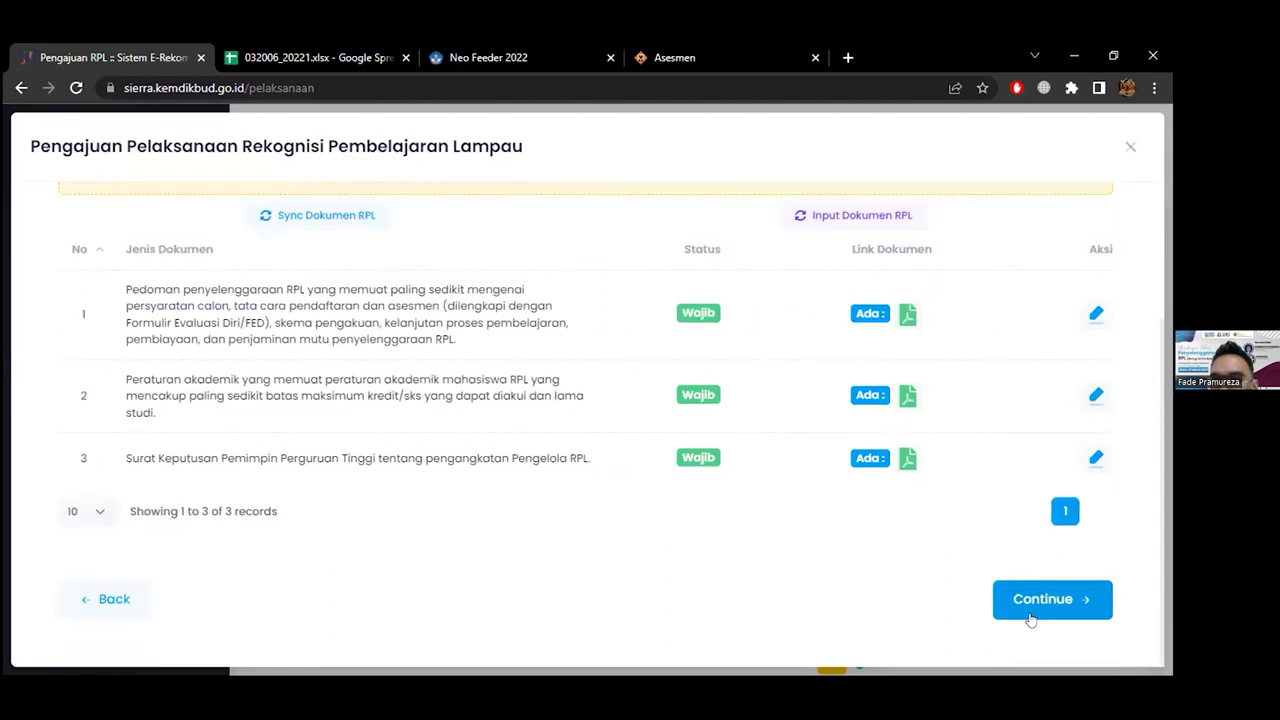
# Go to the results step, submit then withdraw Teknik Kimia's Transfer SKS request, and close the window
pyautogui.click(1030, 612)
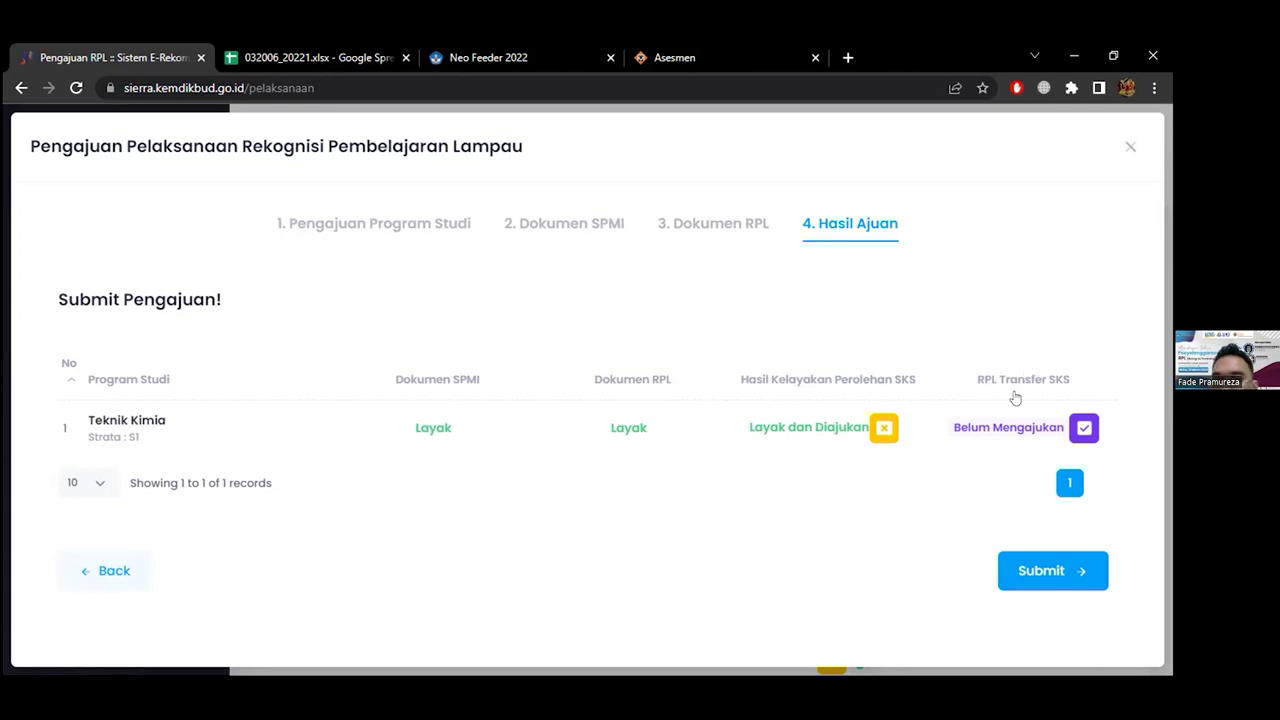
pyautogui.click(1081, 429)
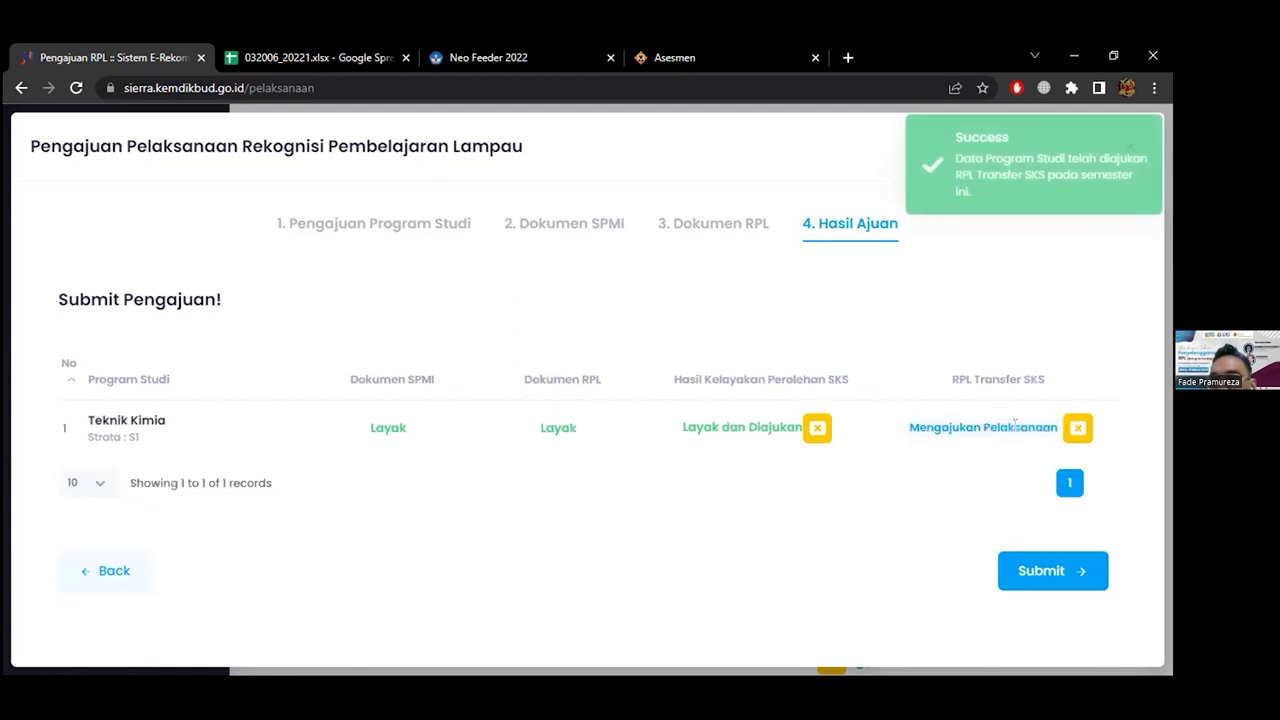
pyautogui.click(1077, 429)
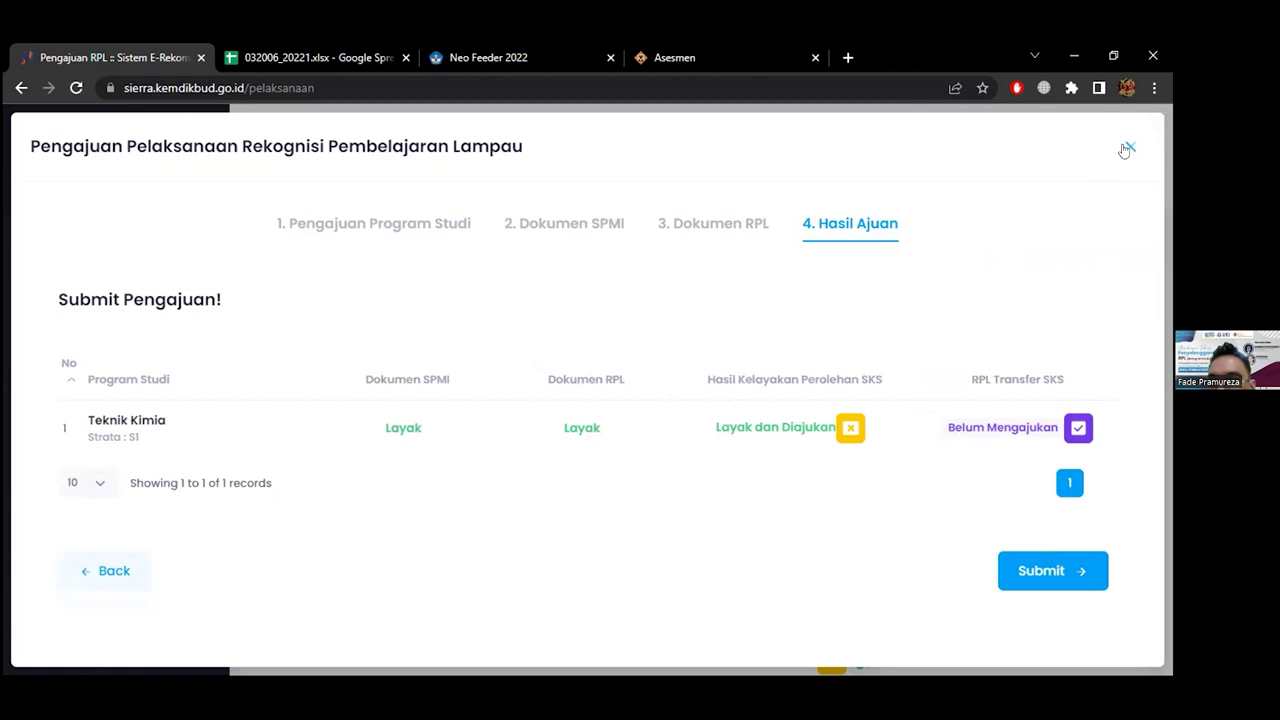
pyautogui.click(1126, 148)
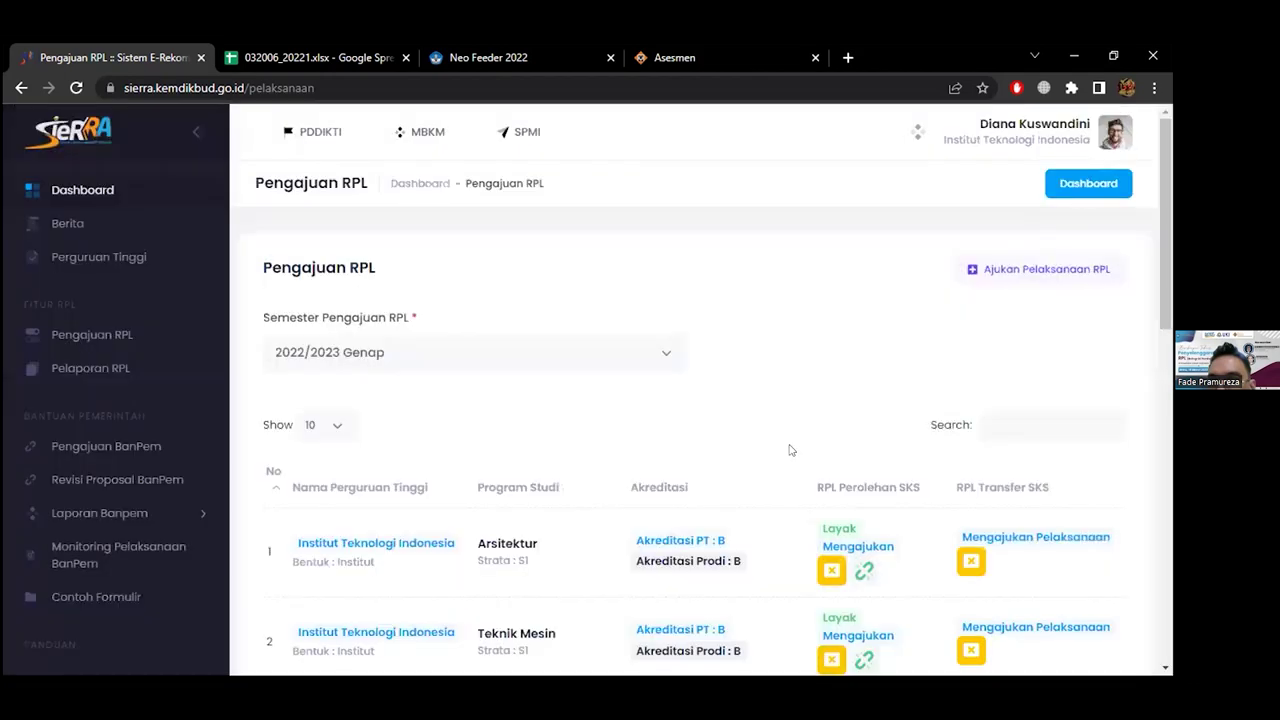
pyautogui.scroll(-1, 789, 450)
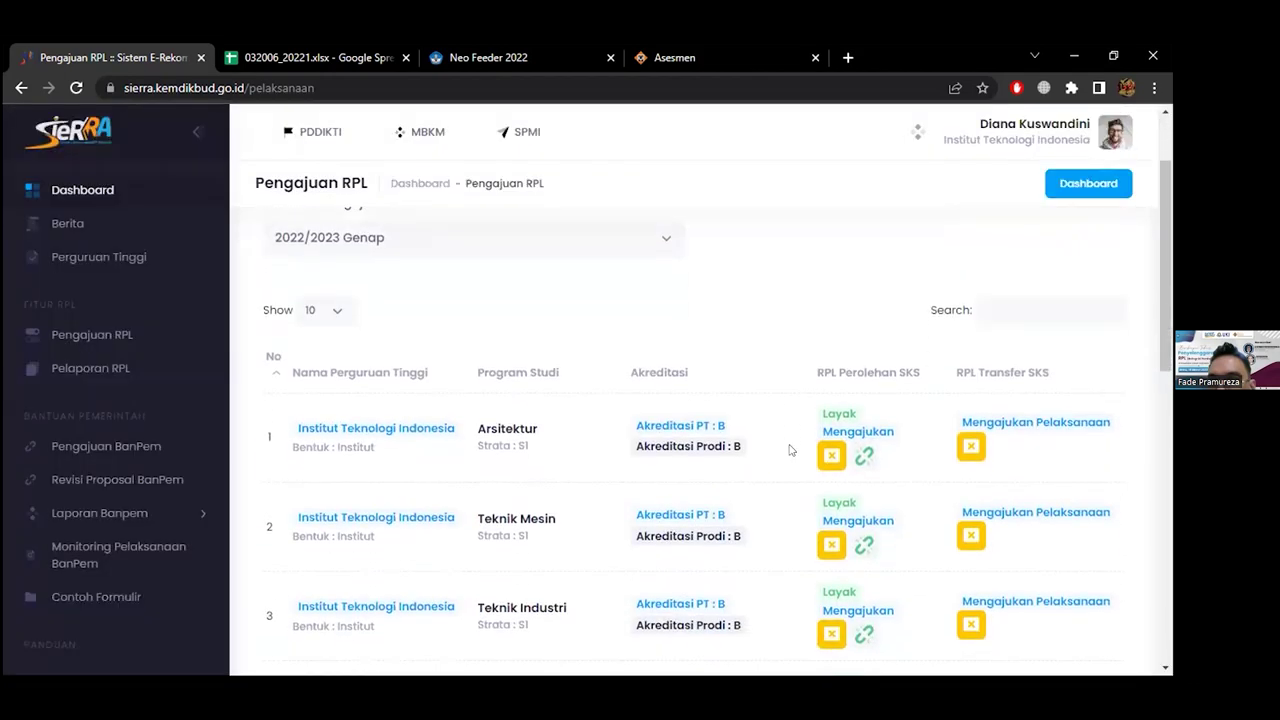
pyautogui.scroll(-1, 789, 450)
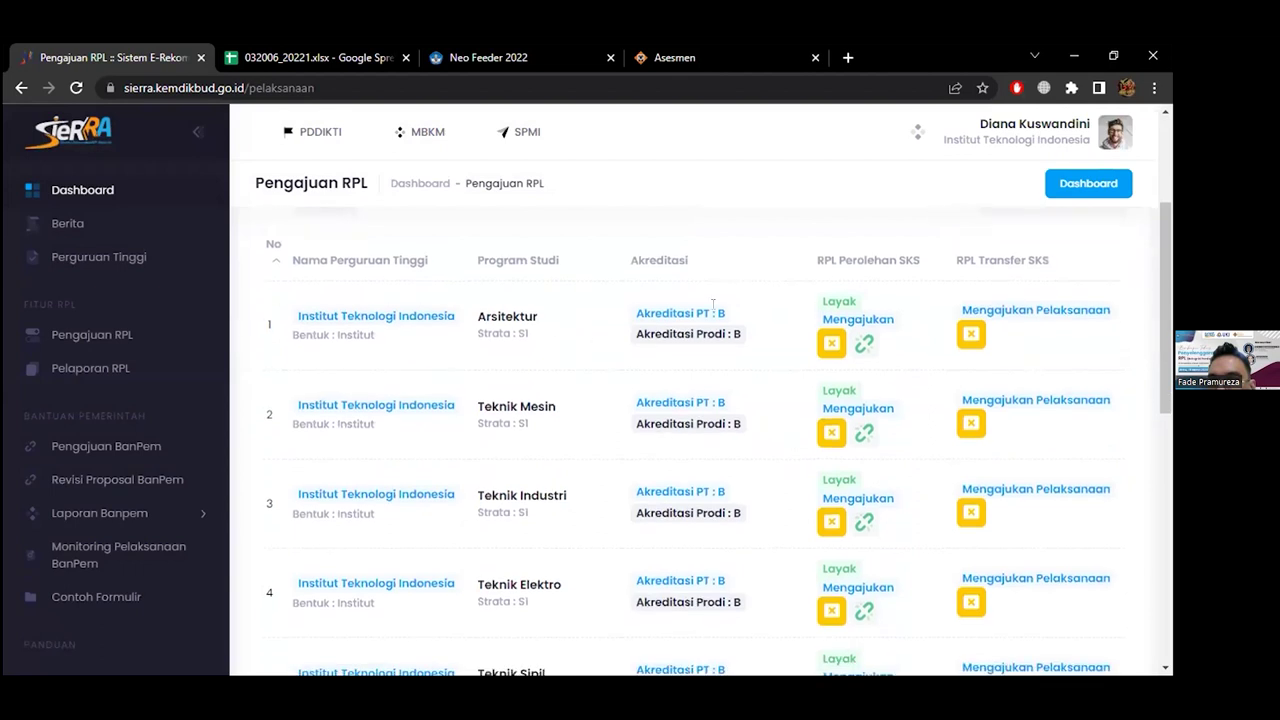
pyautogui.scroll(2, 745, 322)
pyautogui.scroll(-1, 747, 320)
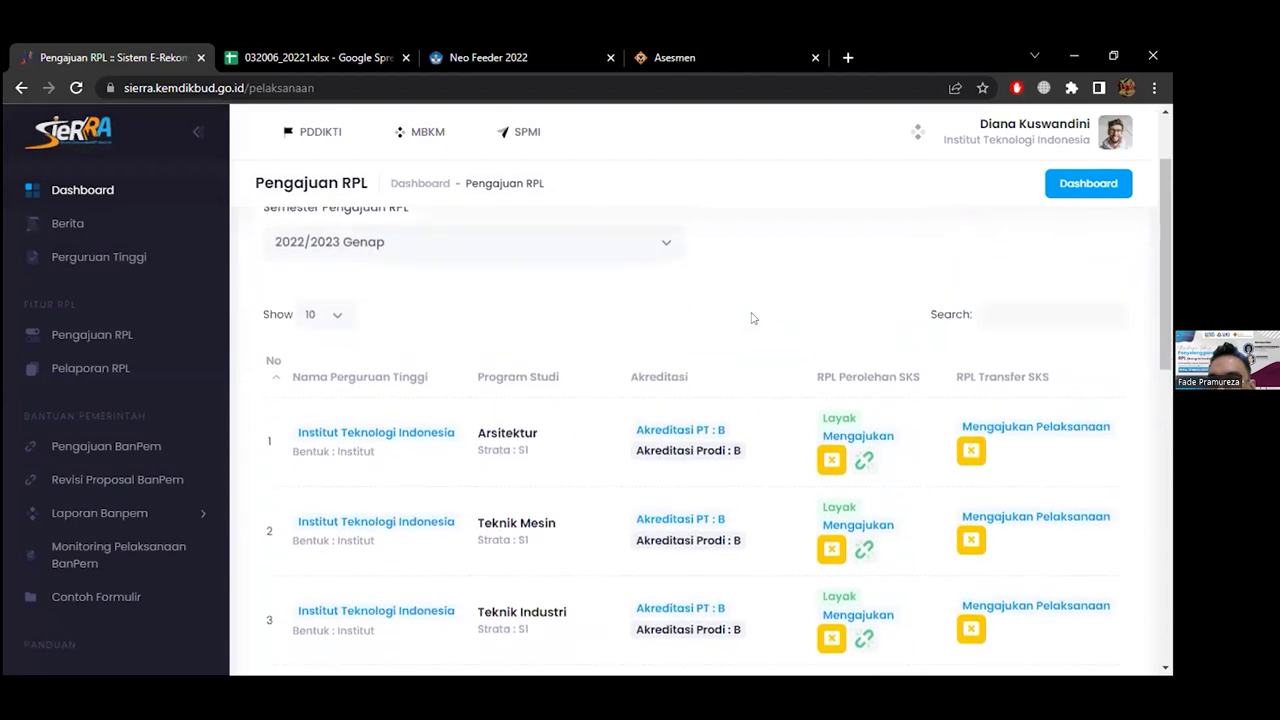
pyautogui.click(862, 463)
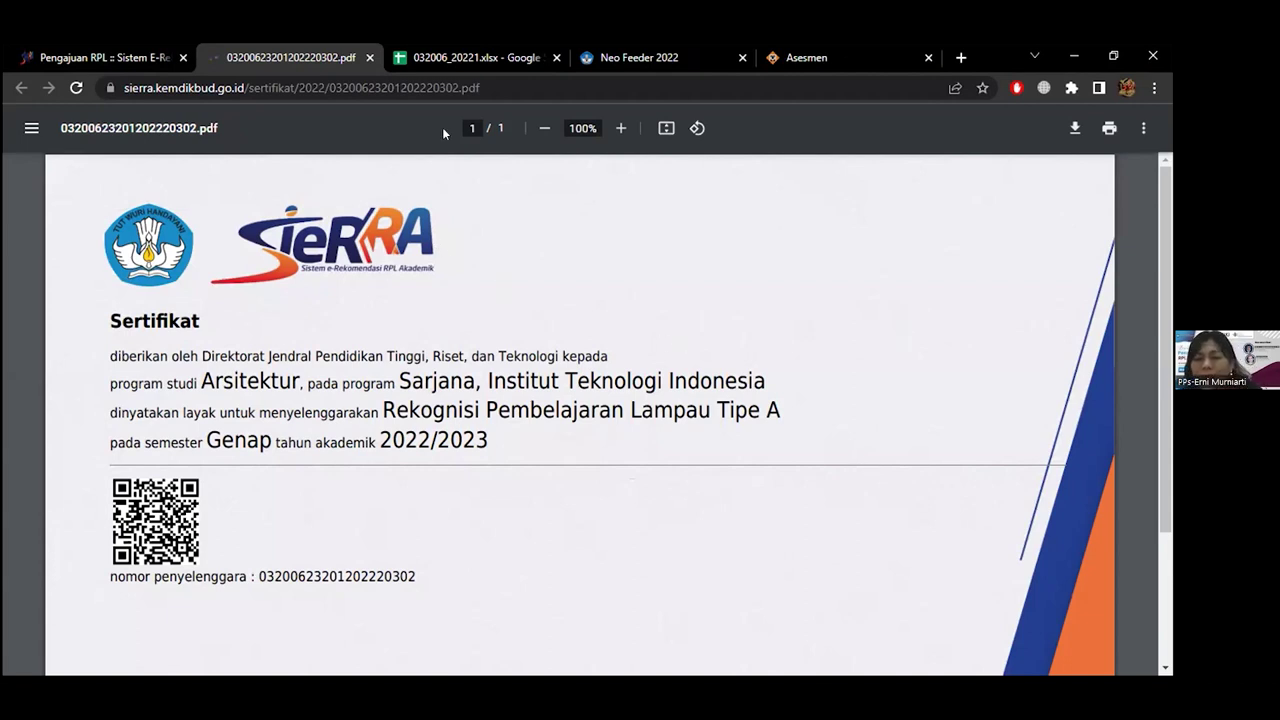
pyautogui.click(368, 58)
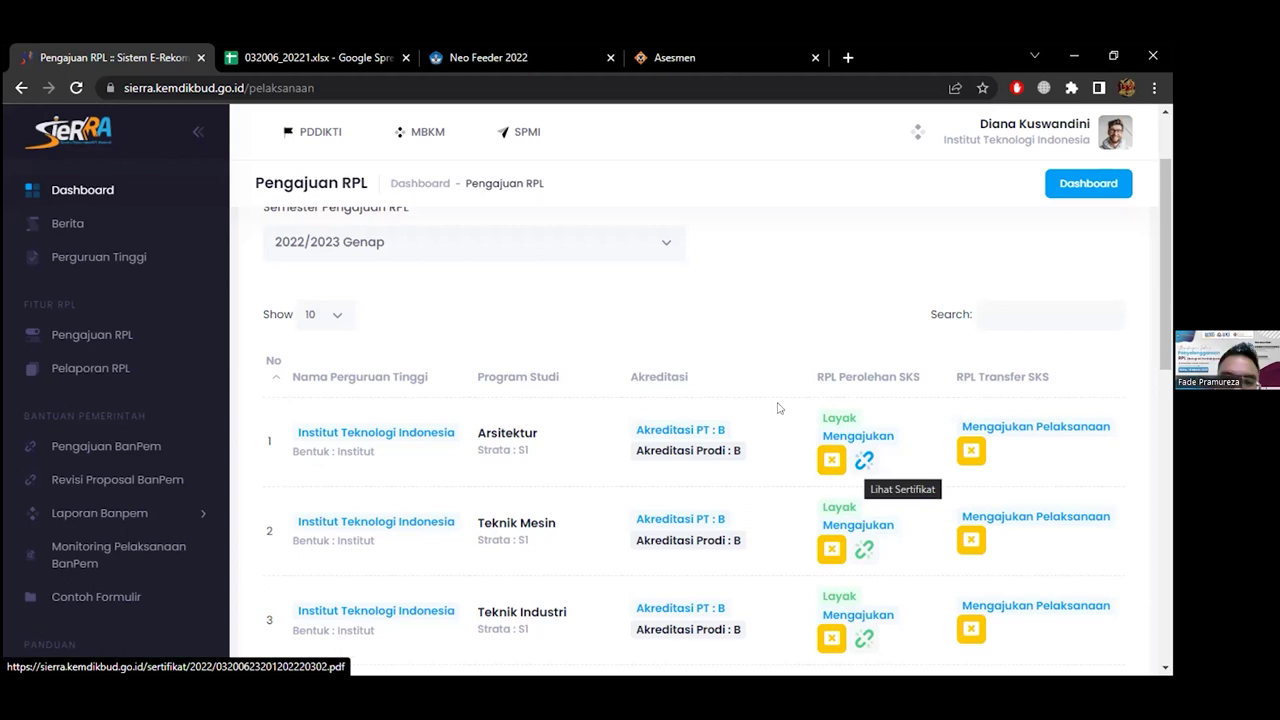
pyautogui.click(863, 459)
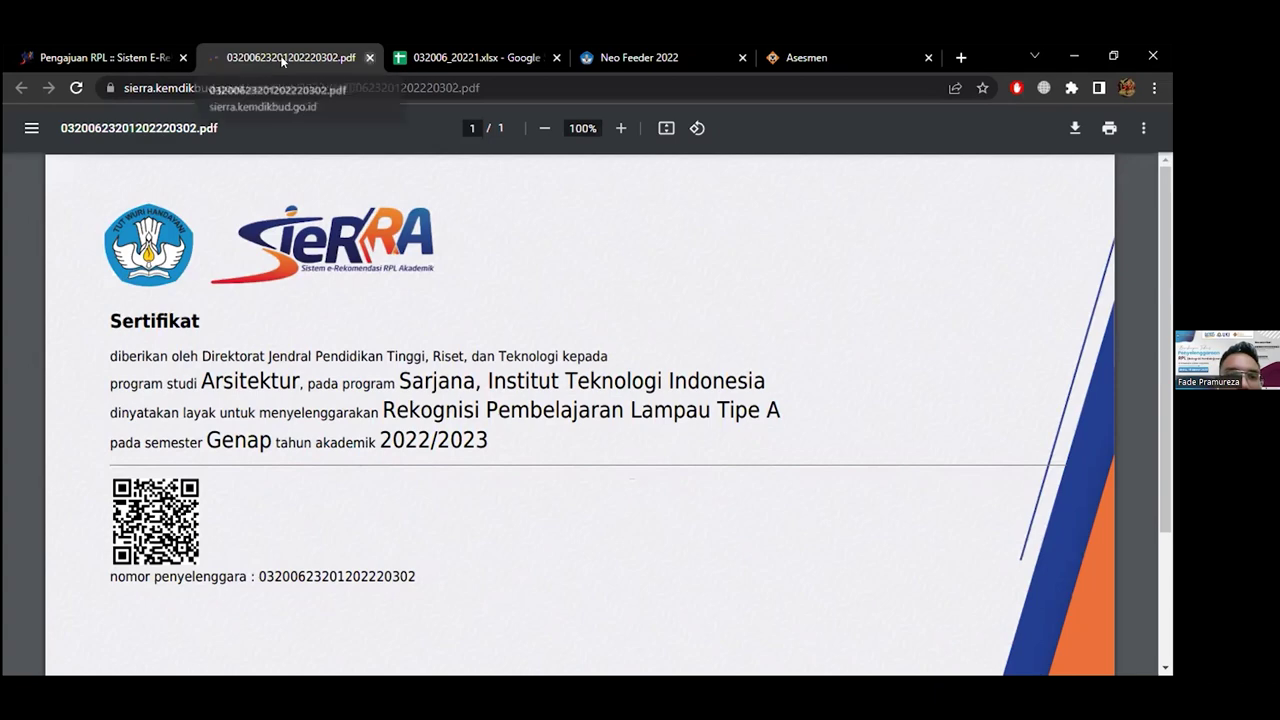
pyautogui.click(367, 57)
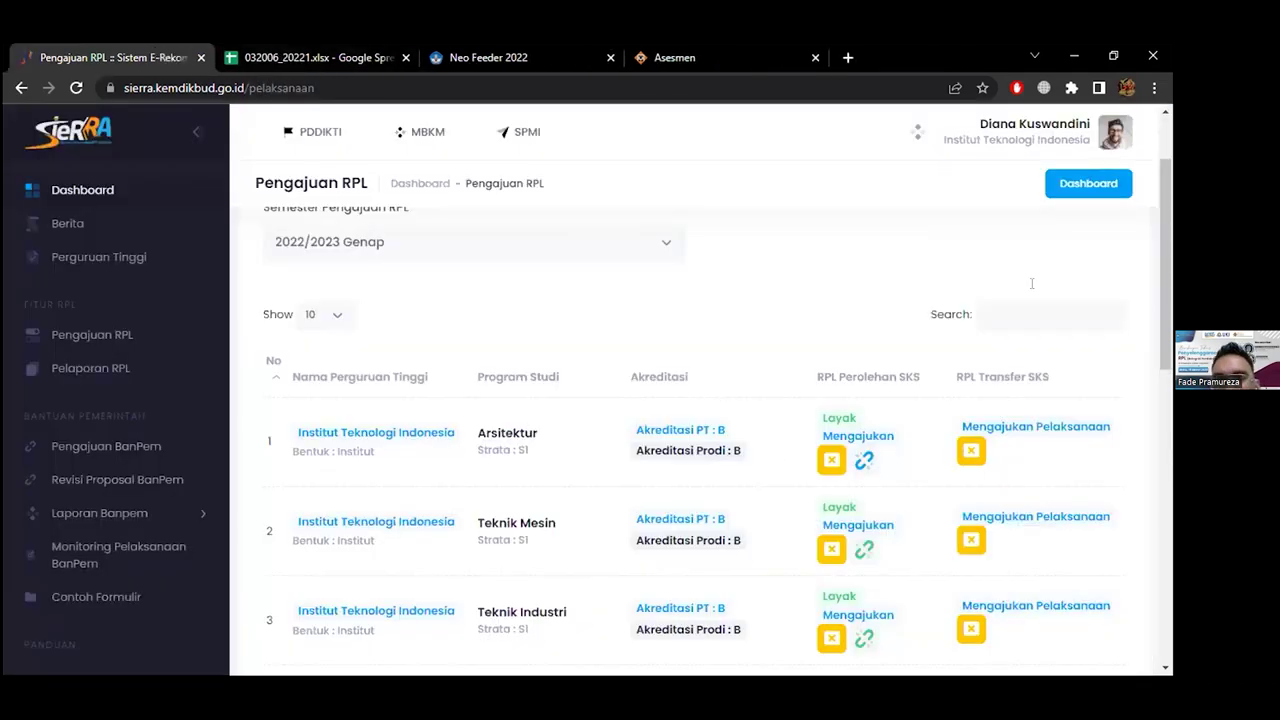
# Open and close the Ajukan Pelaksanaan RPL window, then go to Pelaporan RPL
pyautogui.scroll(2, 1010, 312)
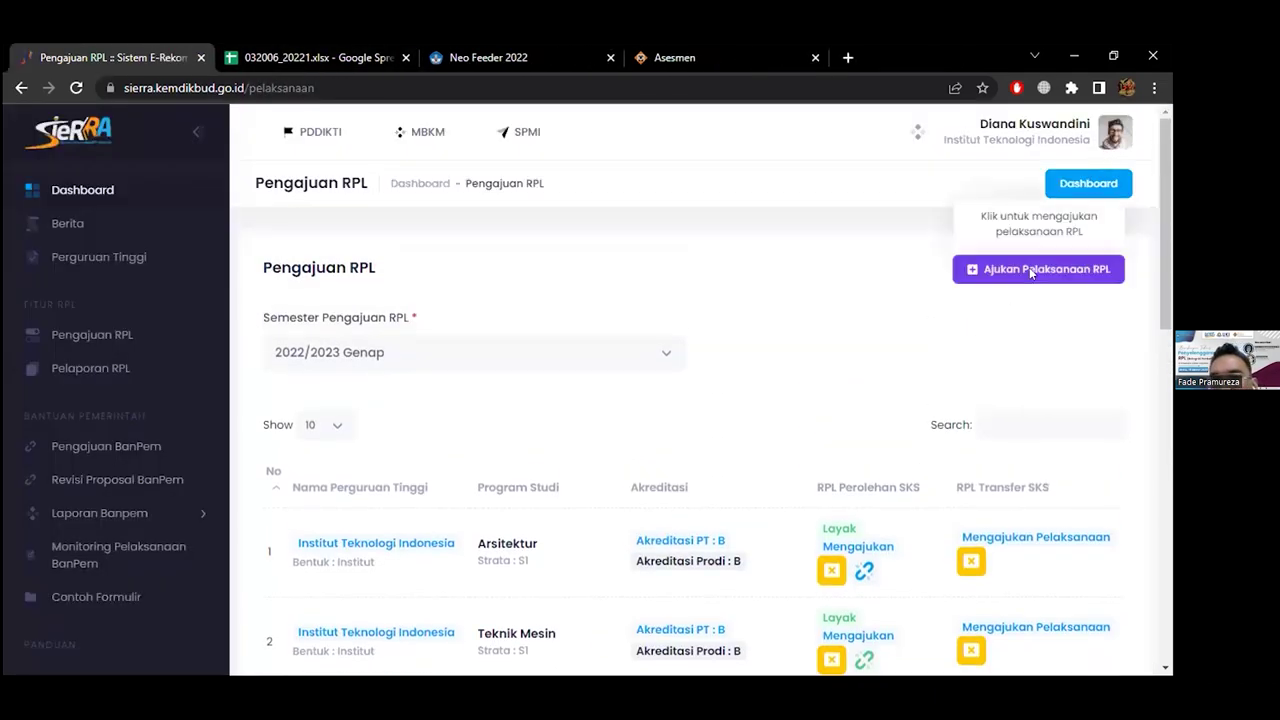
pyautogui.click(1029, 267)
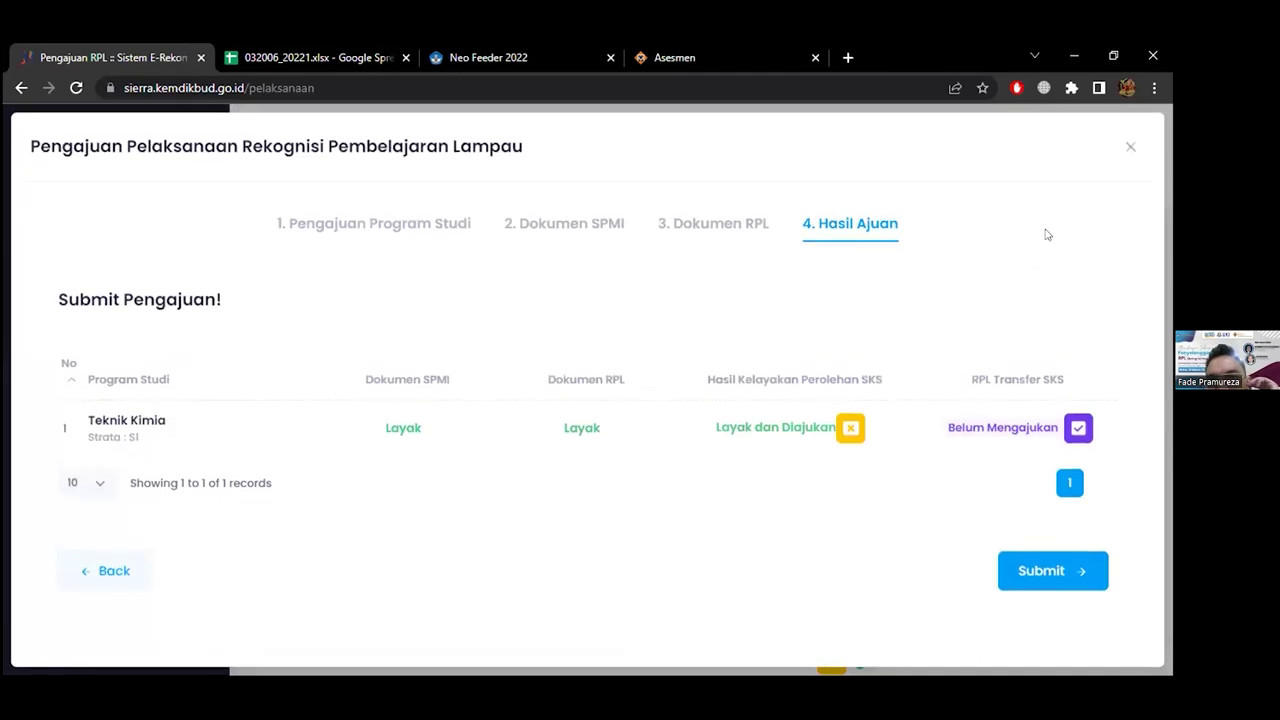
pyautogui.click(1130, 147)
pyautogui.scroll(-2, 868, 365)
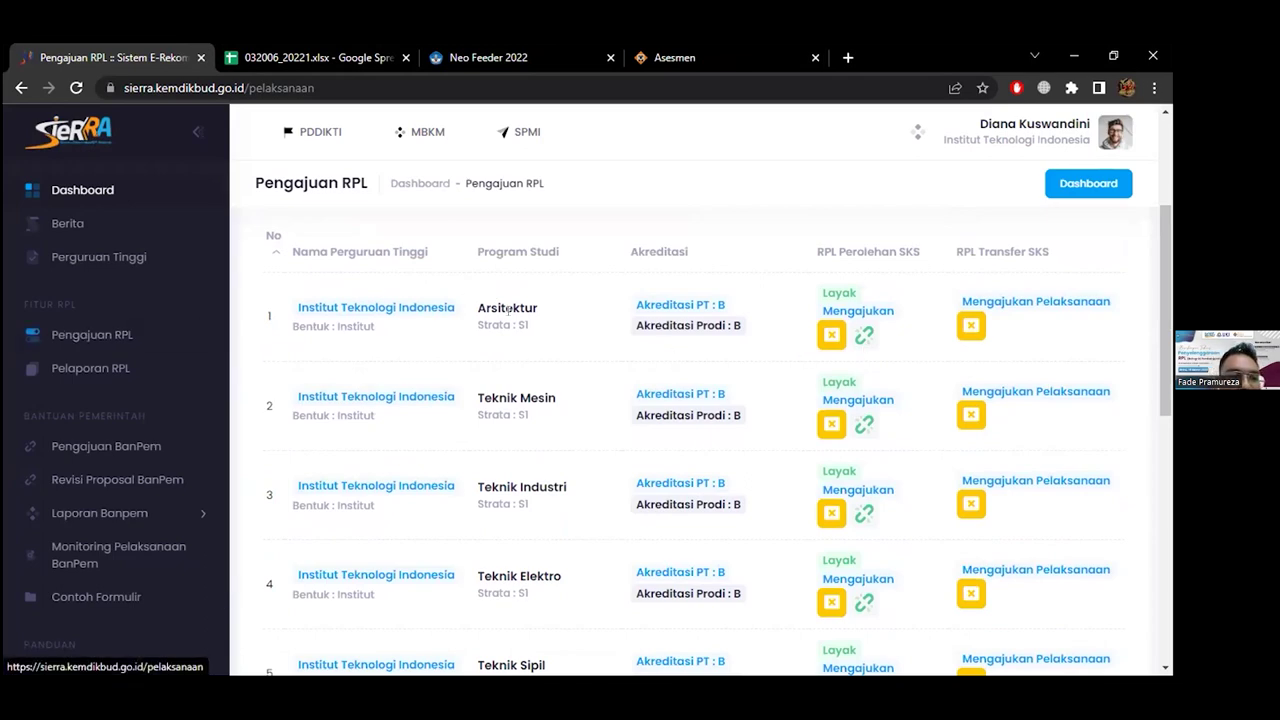
pyautogui.scroll(-5, 764, 343)
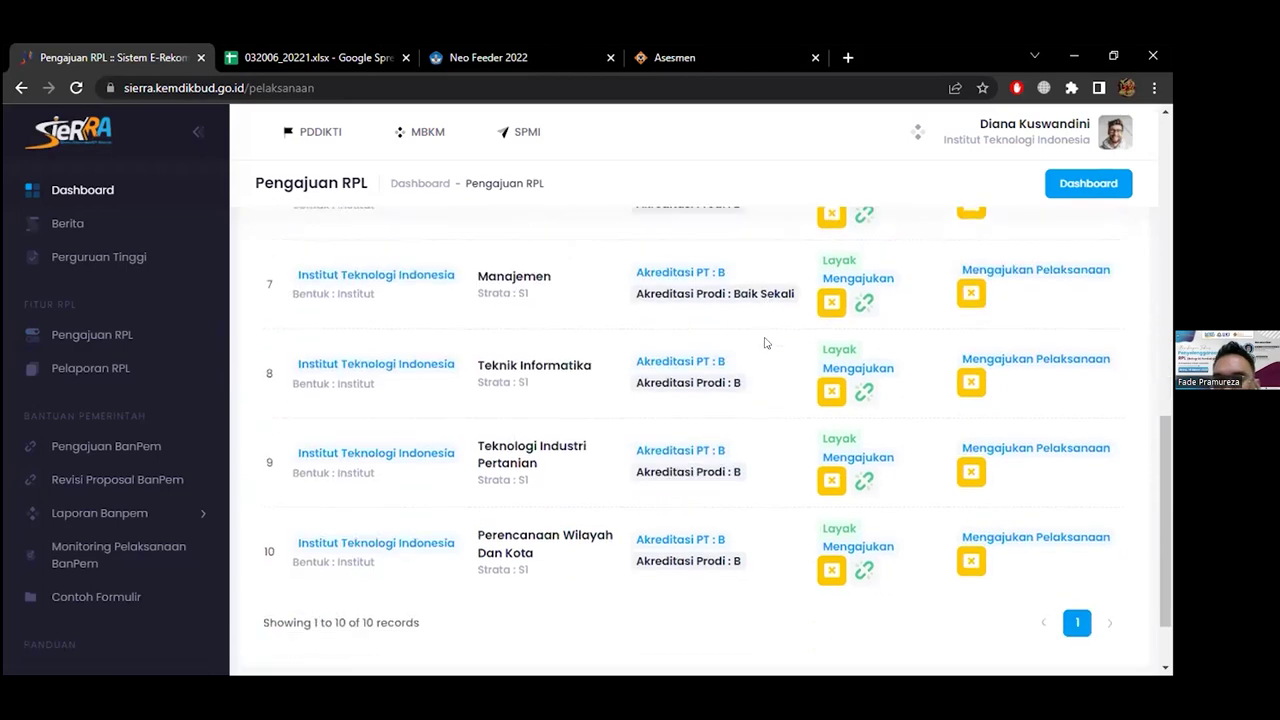
pyautogui.scroll(5, 764, 343)
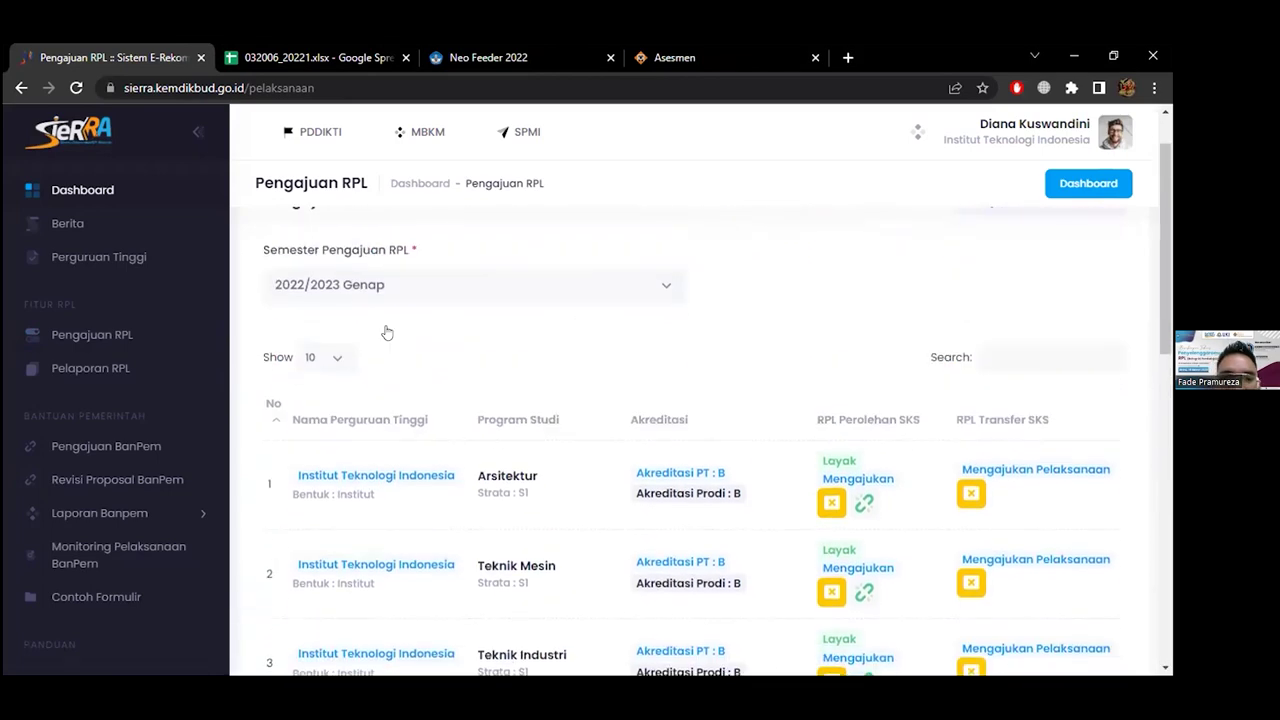
pyautogui.click(124, 368)
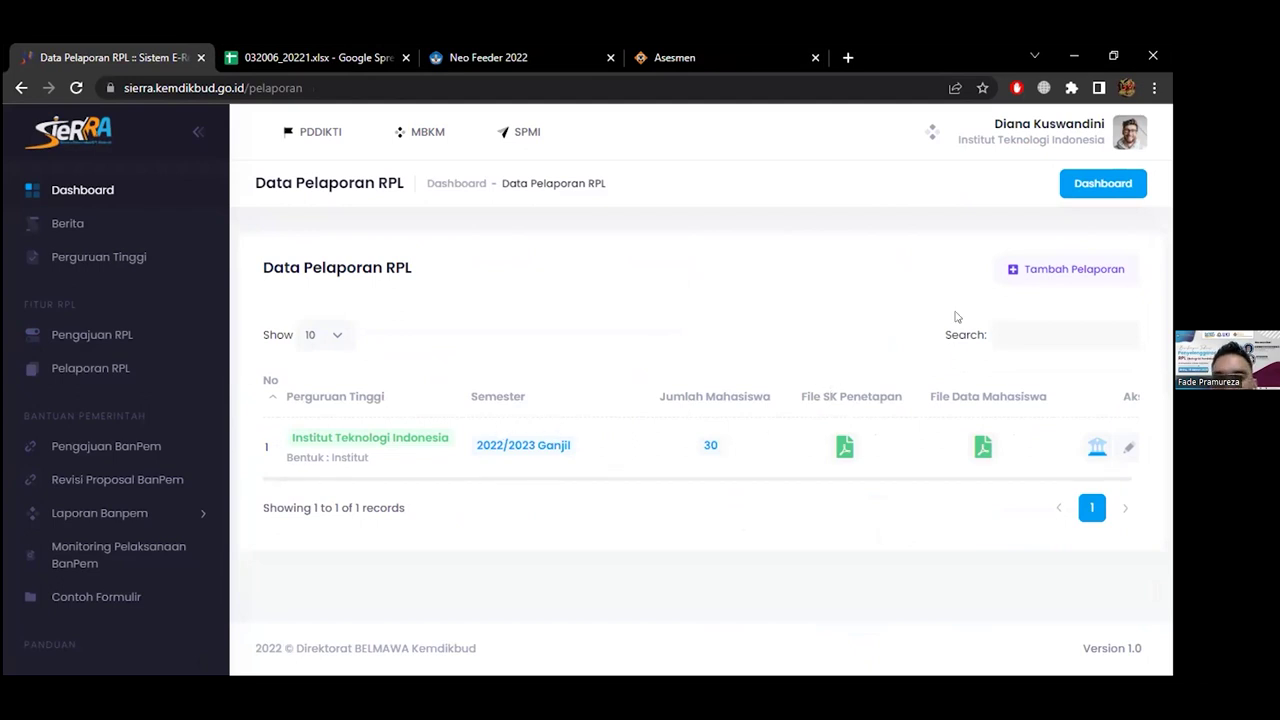
# Open a new RPL report form for 2022/2023 Genap, inspect its link fields, and cancel it
pyautogui.click(1070, 269)
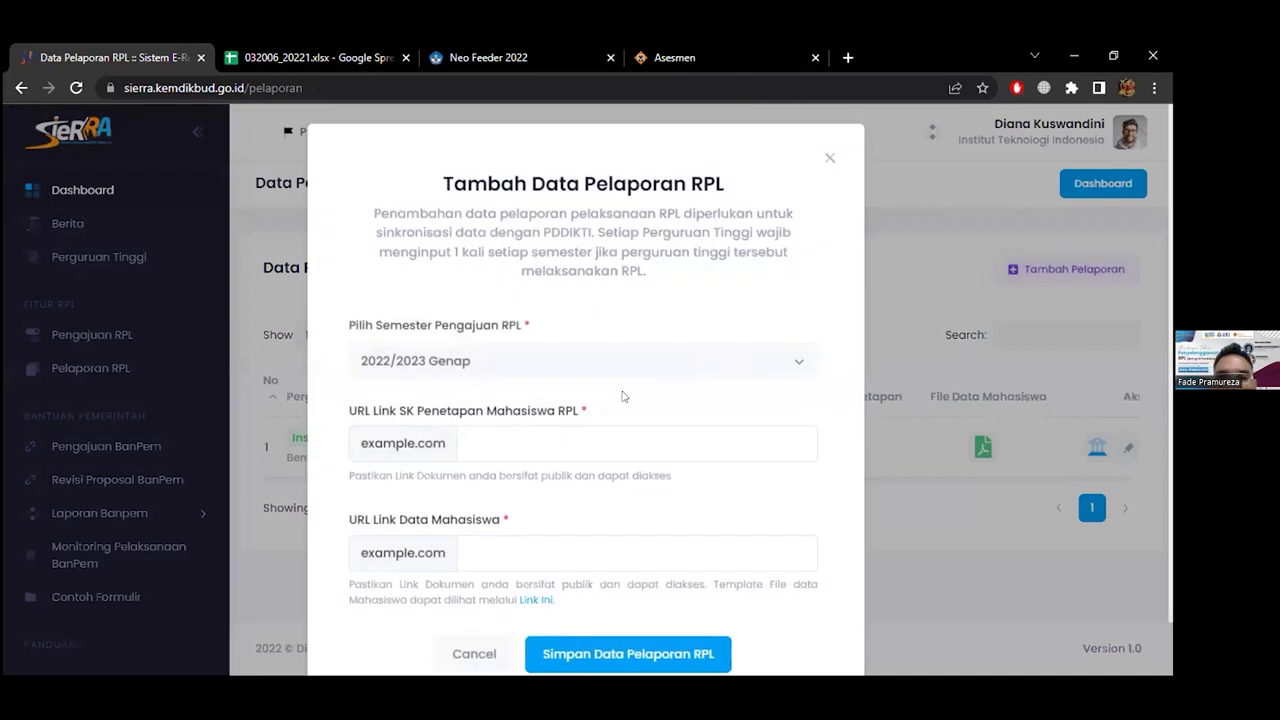
pyautogui.scroll(-1, 622, 397)
pyautogui.click(637, 300)
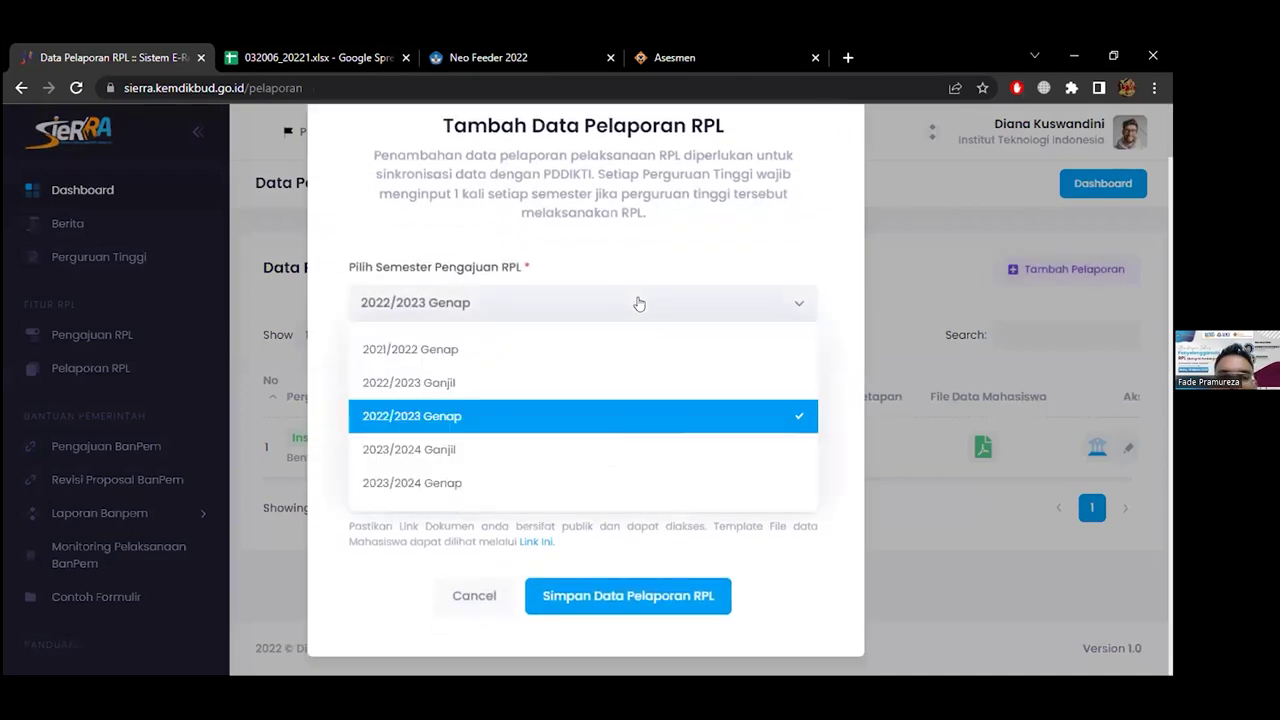
pyautogui.click(637, 300)
pyautogui.click(547, 386)
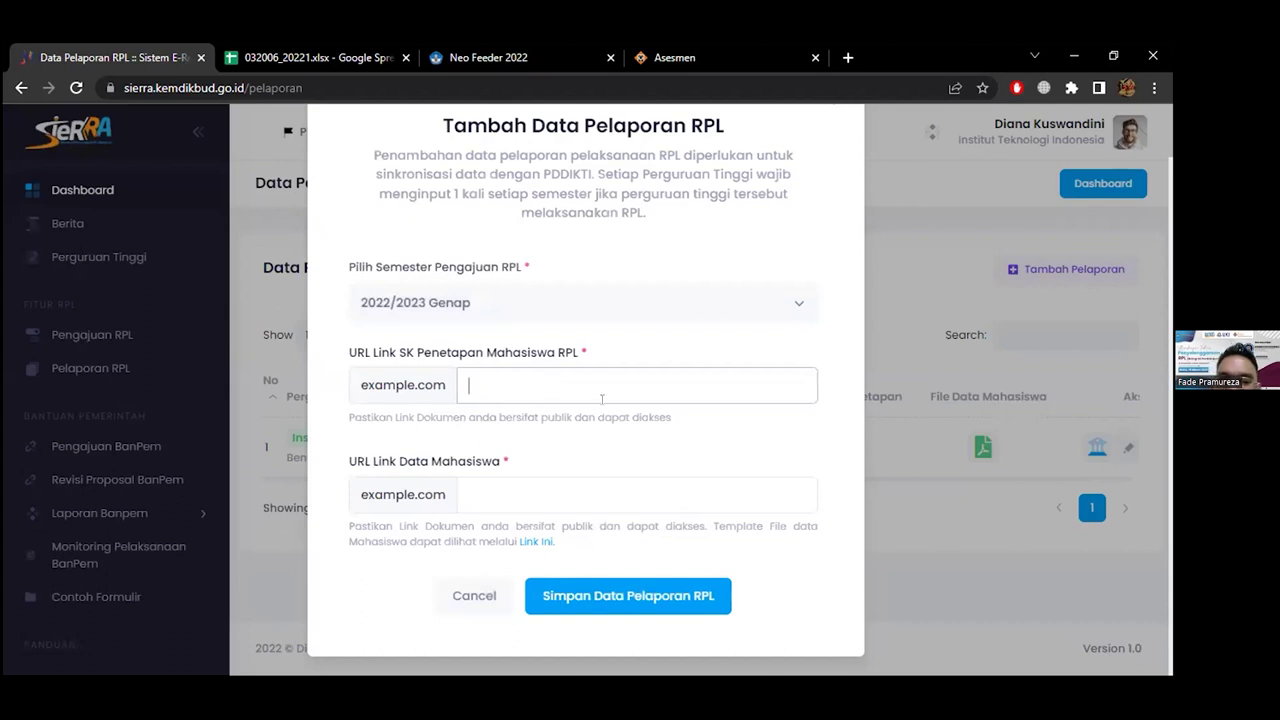
pyautogui.click(504, 491)
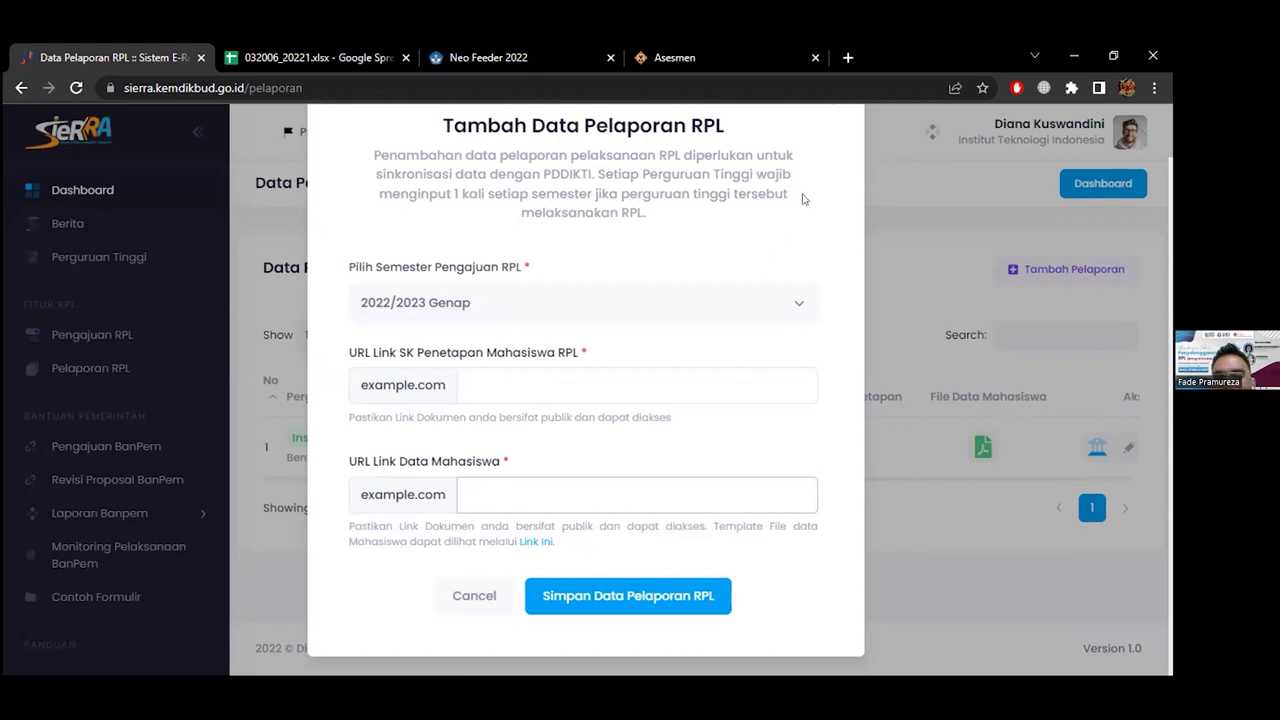
pyautogui.click(472, 598)
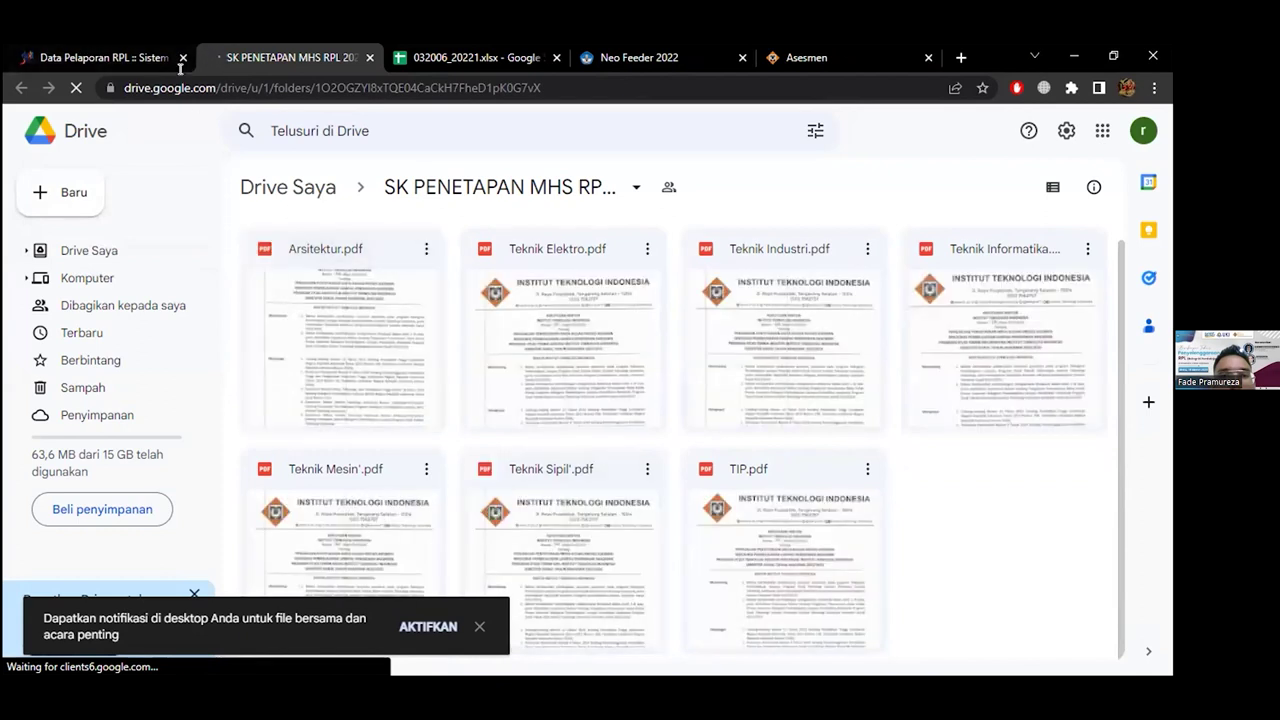
# Open the report's student data spreadsheet 032006_20221, then switch back to Data Pelaporan RPL
pyautogui.click(125, 45)
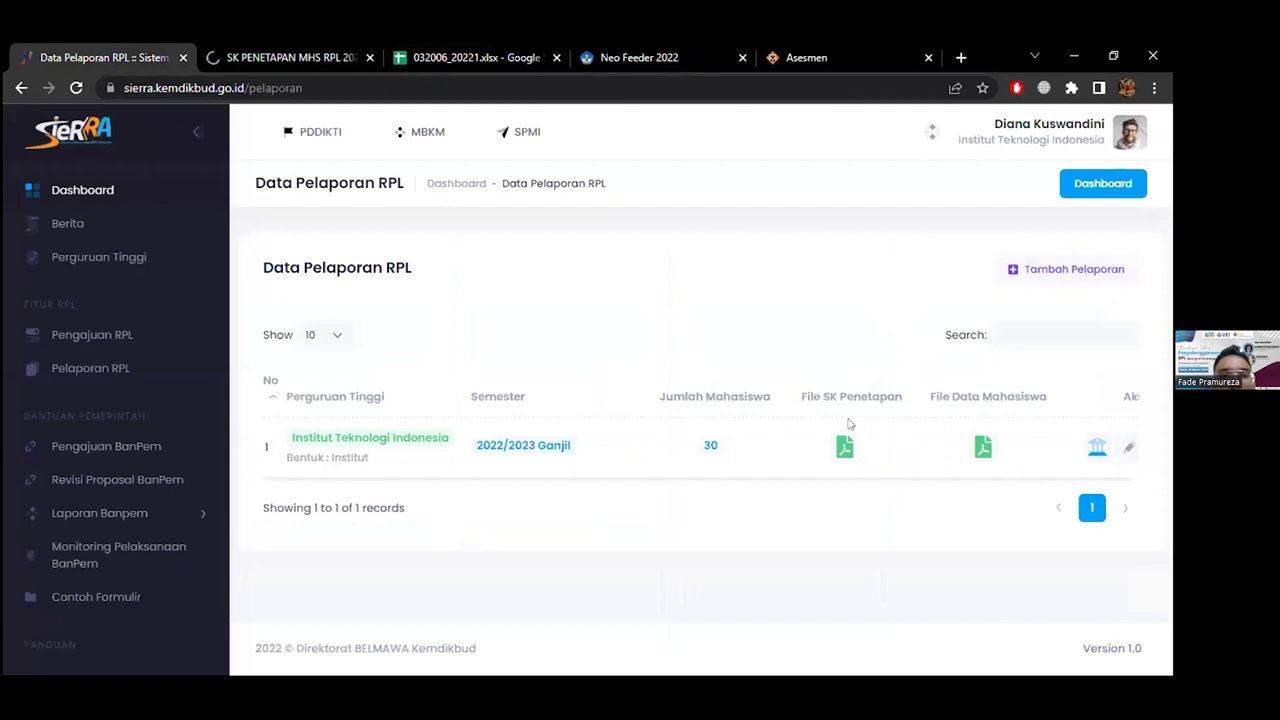
pyautogui.click(983, 447)
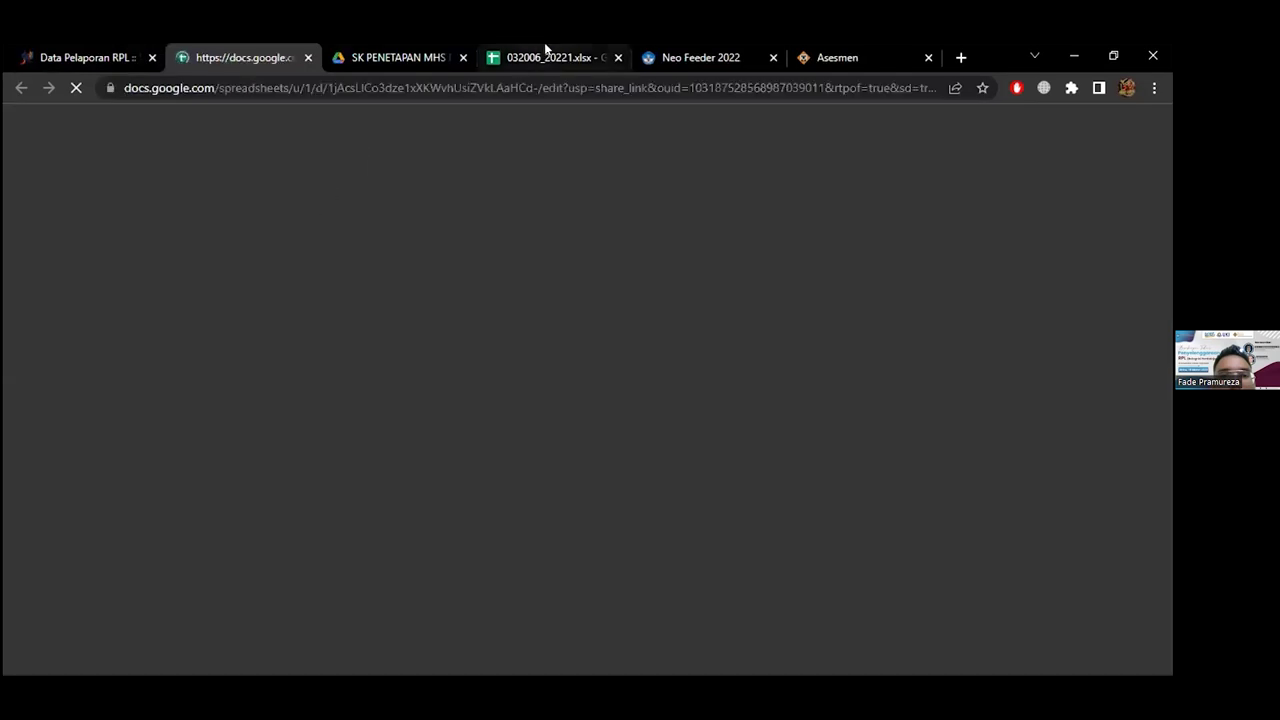
pyautogui.click(545, 50)
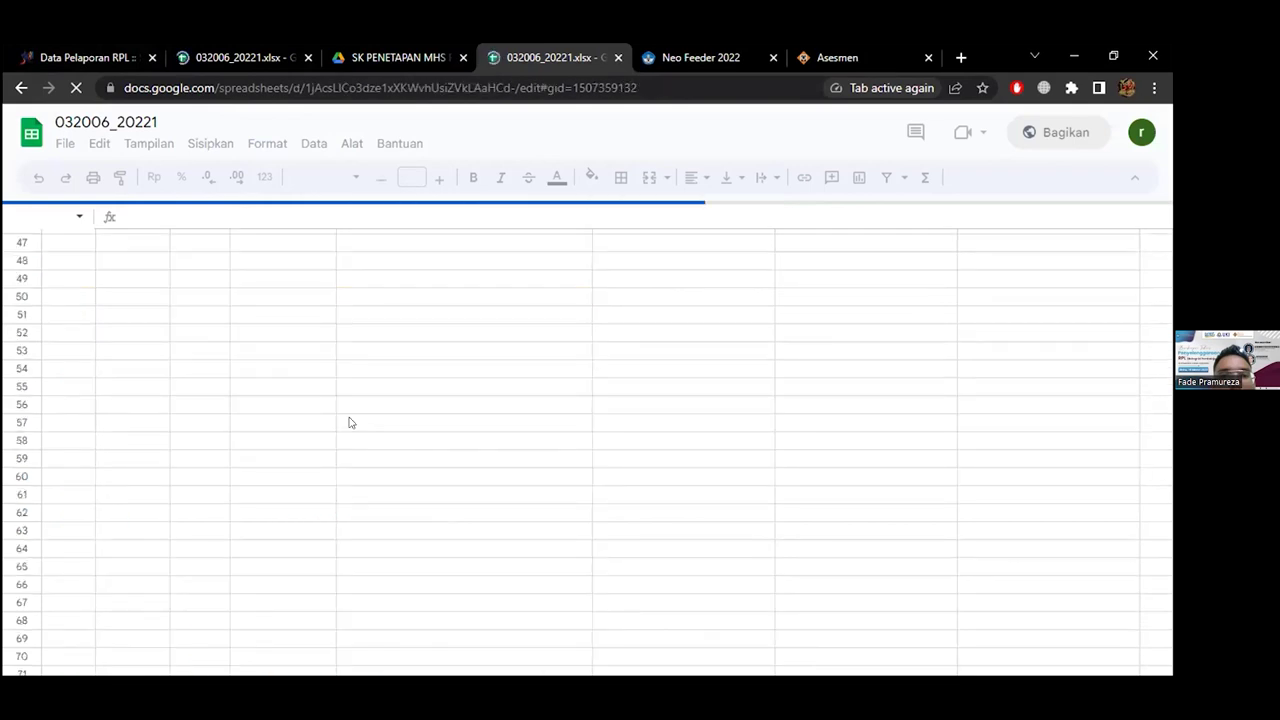
pyautogui.hotkey('ctrl', '1')
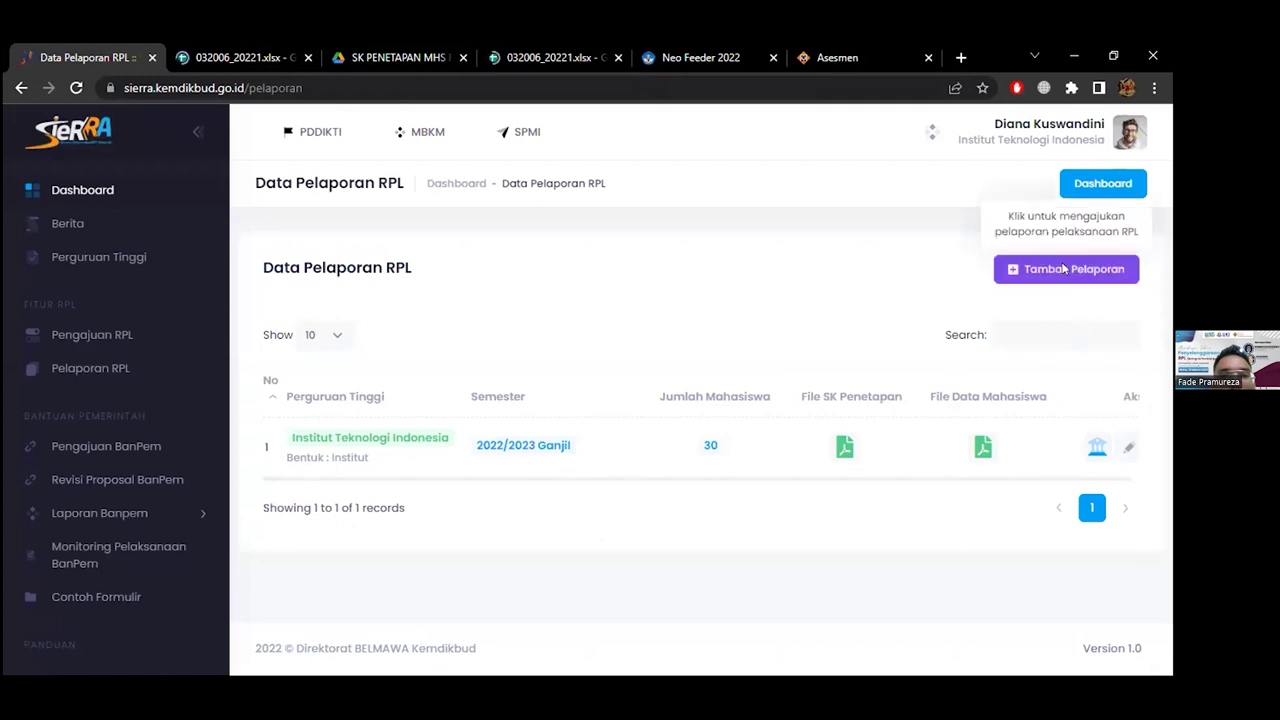
# Review the add-report form's student data template note against the student spreadsheet
pyautogui.click(1068, 270)
pyautogui.scroll(-1, 686, 491)
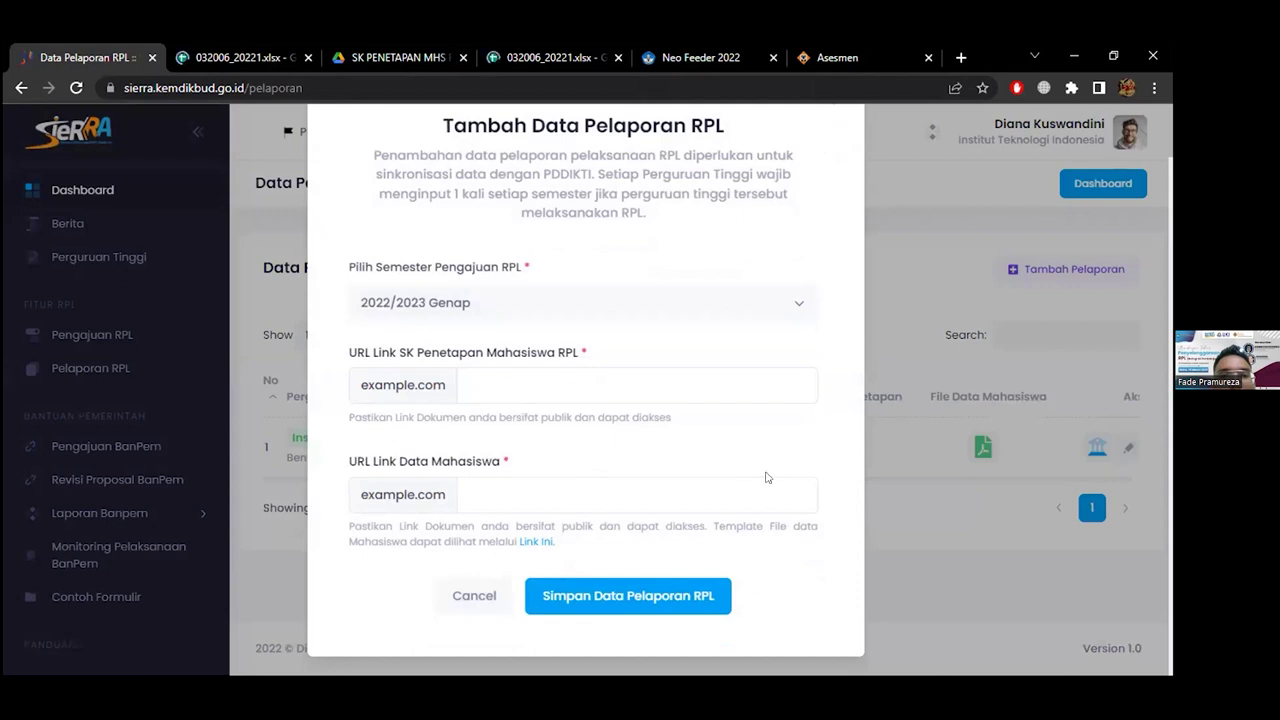
pyautogui.moveTo(759, 542); pyautogui.dragTo(717, 527)
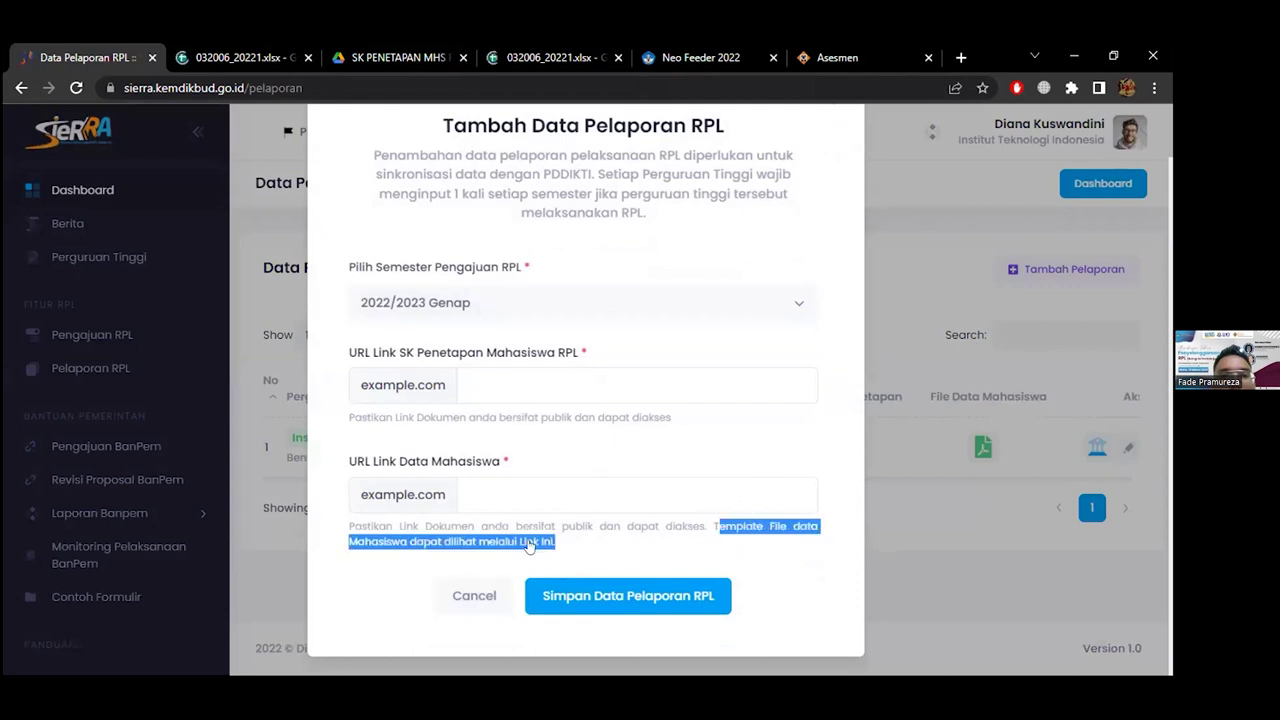
pyautogui.press('Escape')
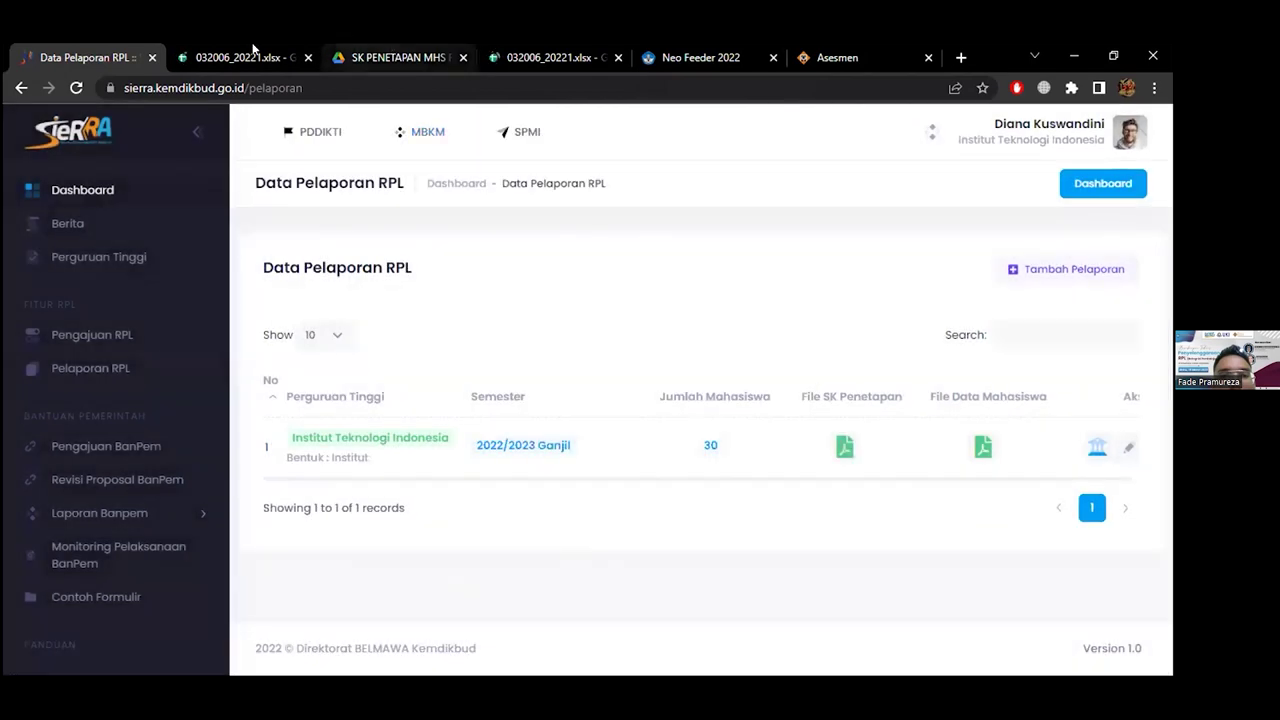
pyautogui.click(238, 57)
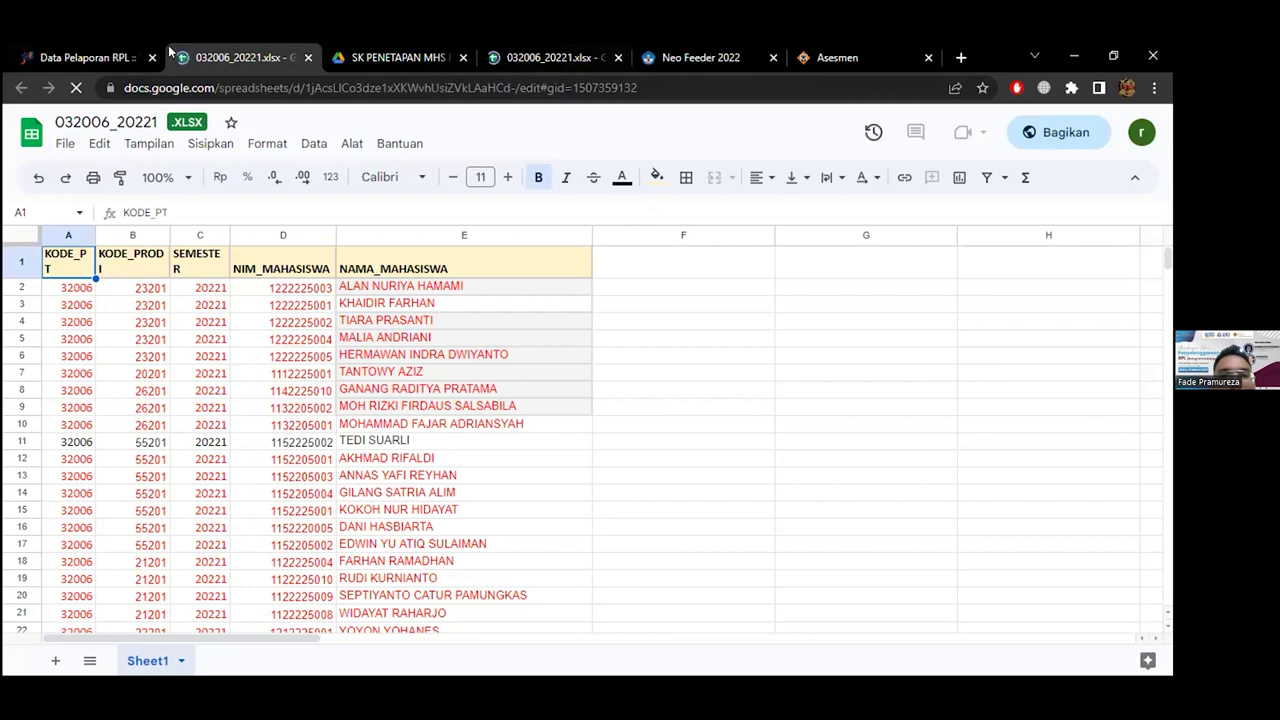
pyautogui.click(100, 55)
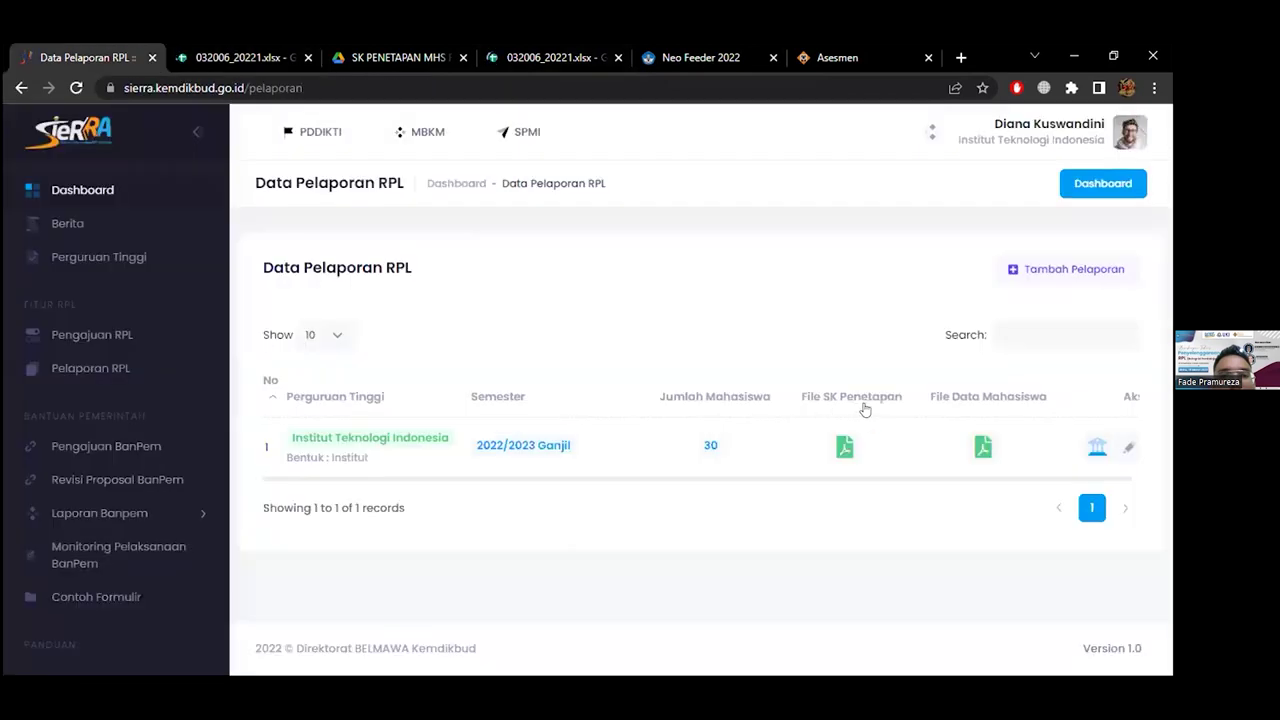
# Reopen the new RPL report form and close it without saving
pyautogui.click(1067, 268)
pyautogui.scroll(-1, 667, 576)
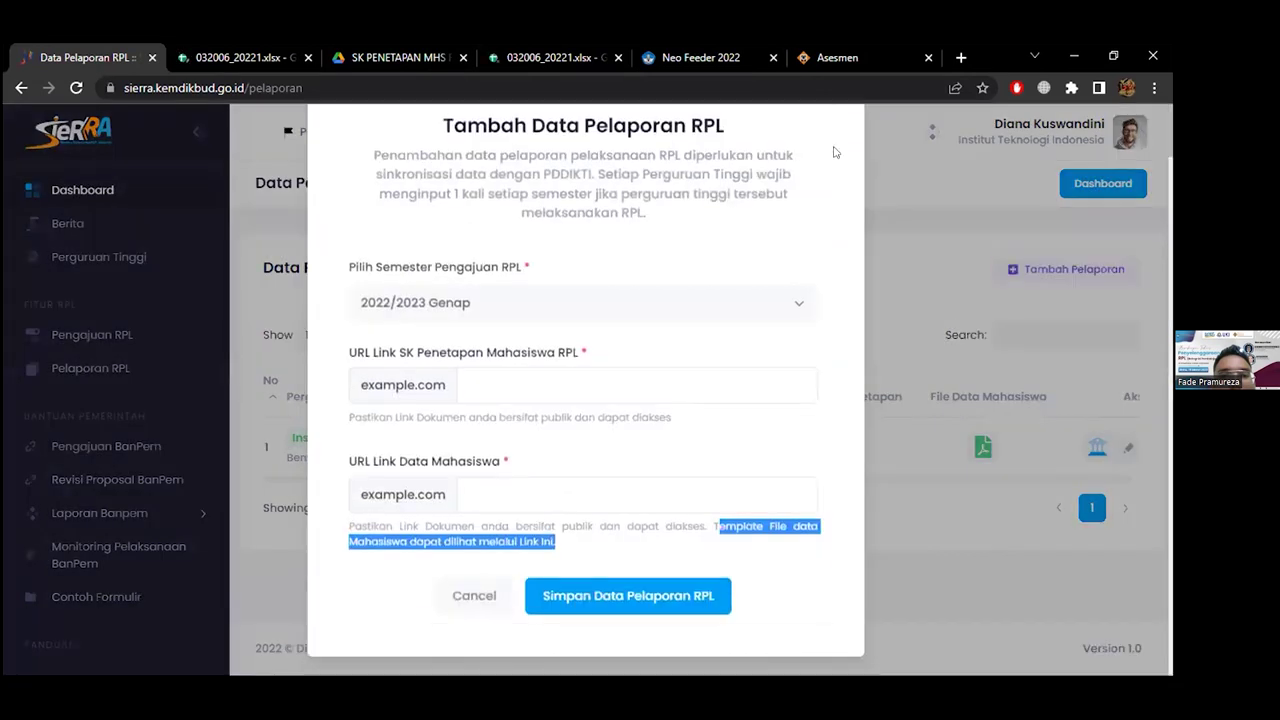
pyautogui.scroll(1, 826, 172)
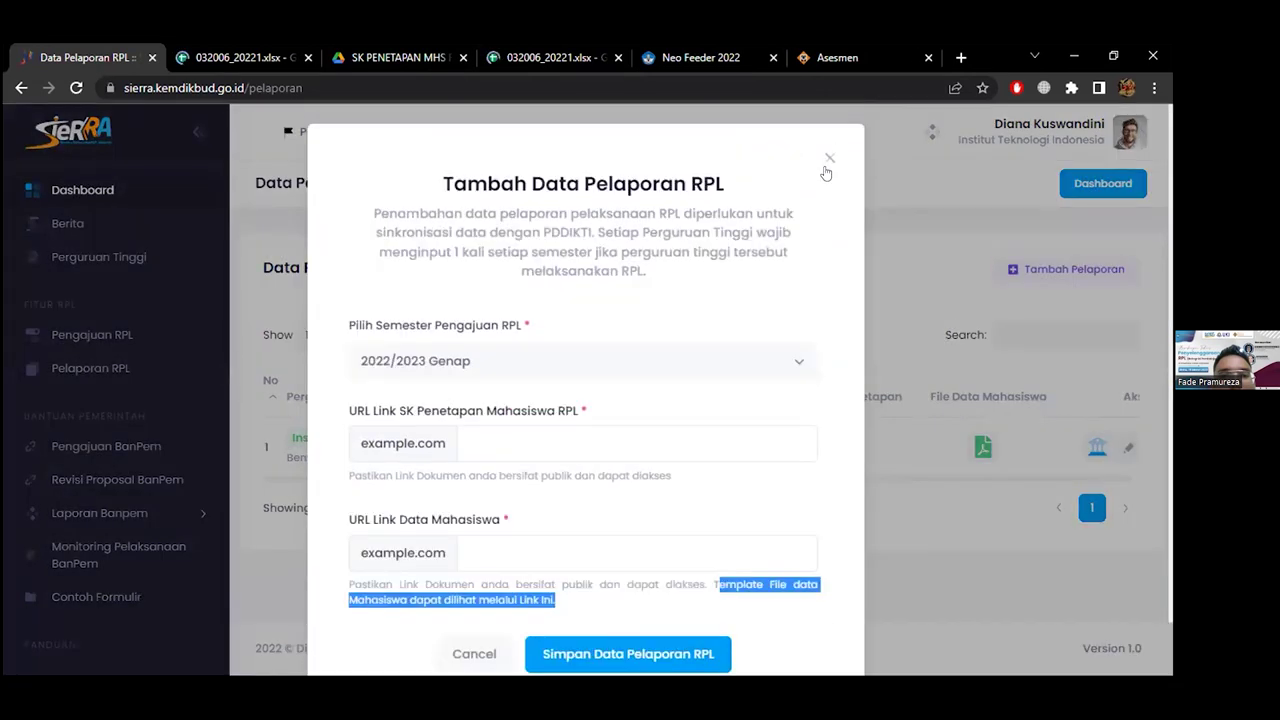
pyautogui.press('Escape')
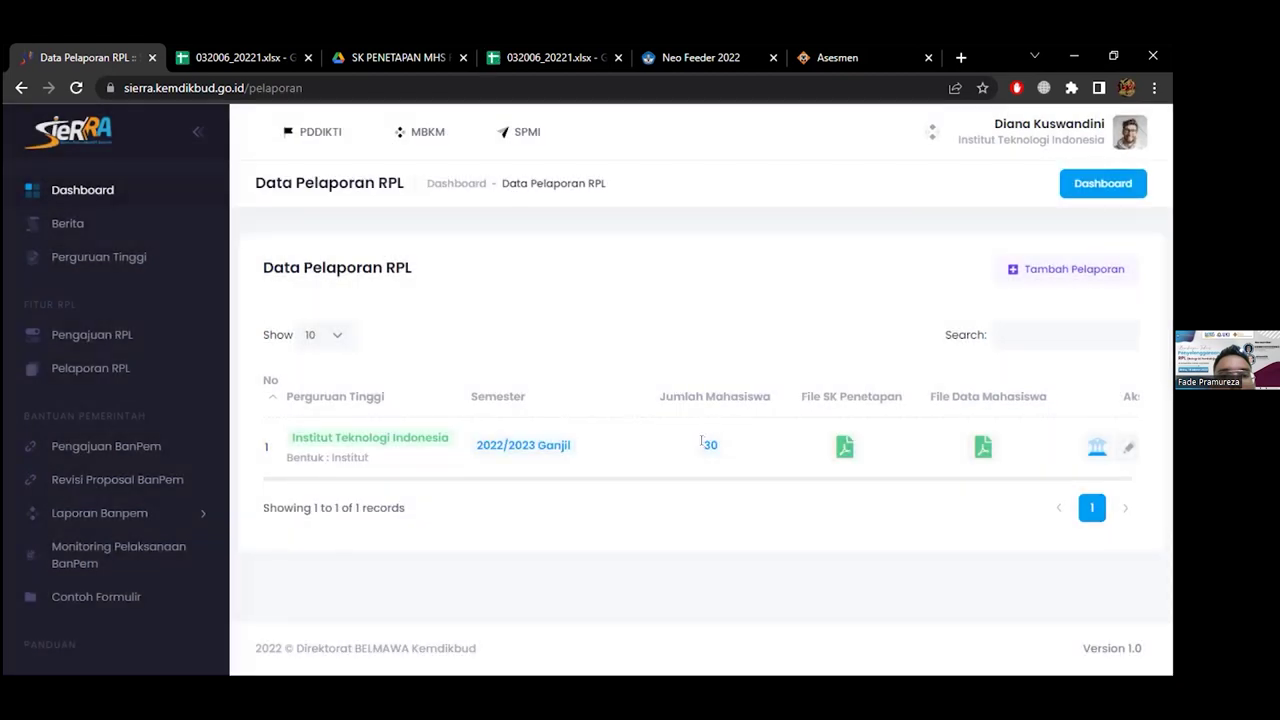
# Close the existing report's Ubah Data form unchanged and open its Data Pelaporan Prodi RPL
pyautogui.click(1125, 447)
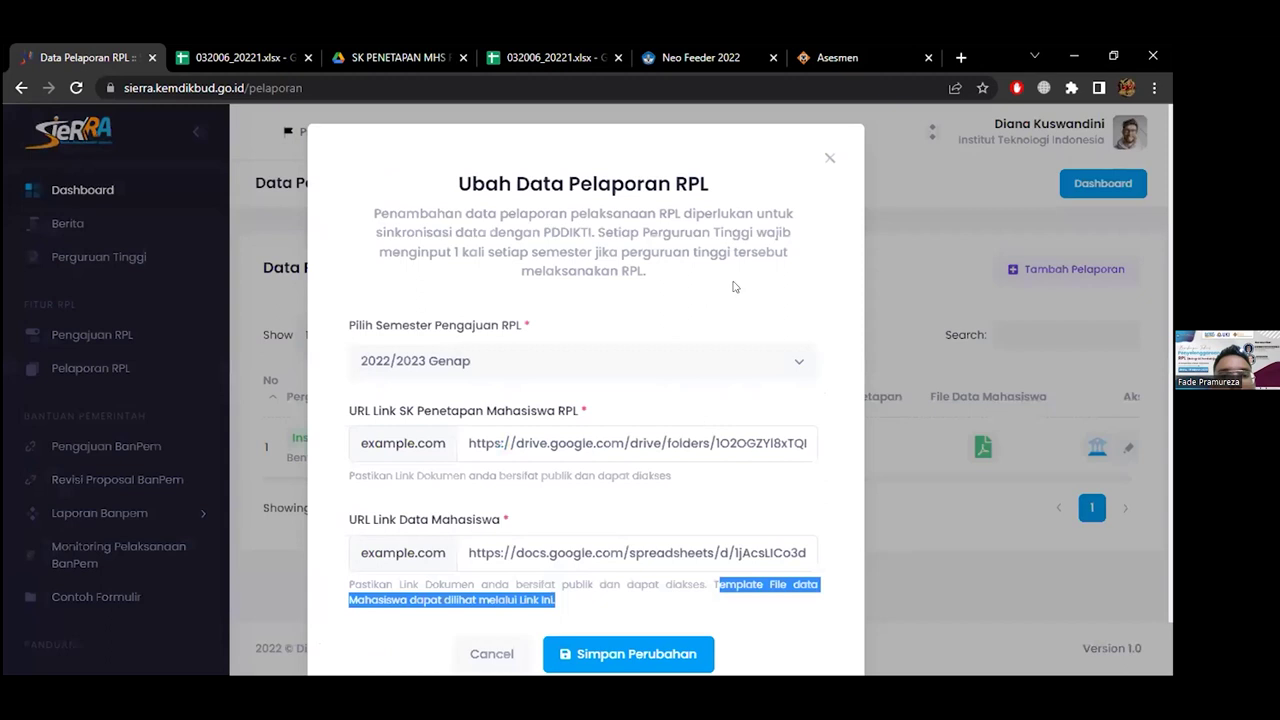
pyautogui.scroll(-1, 733, 287)
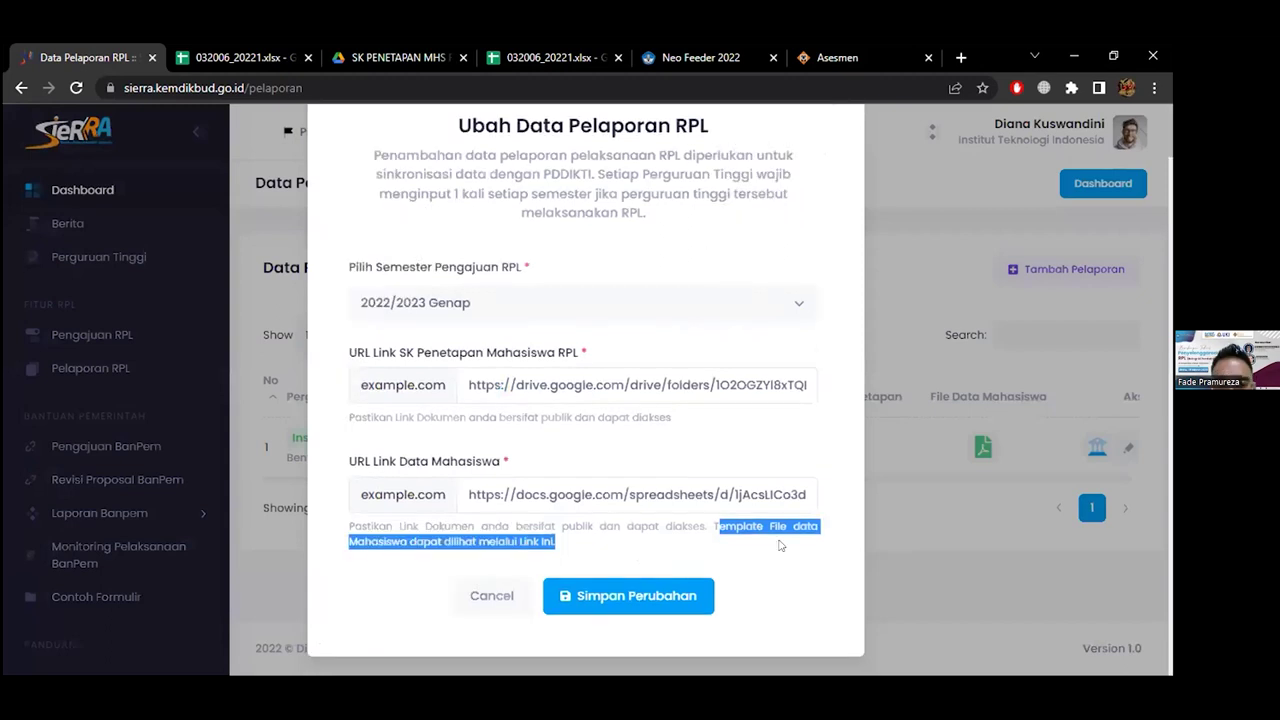
pyautogui.click(1097, 448)
pyautogui.click(1097, 448)
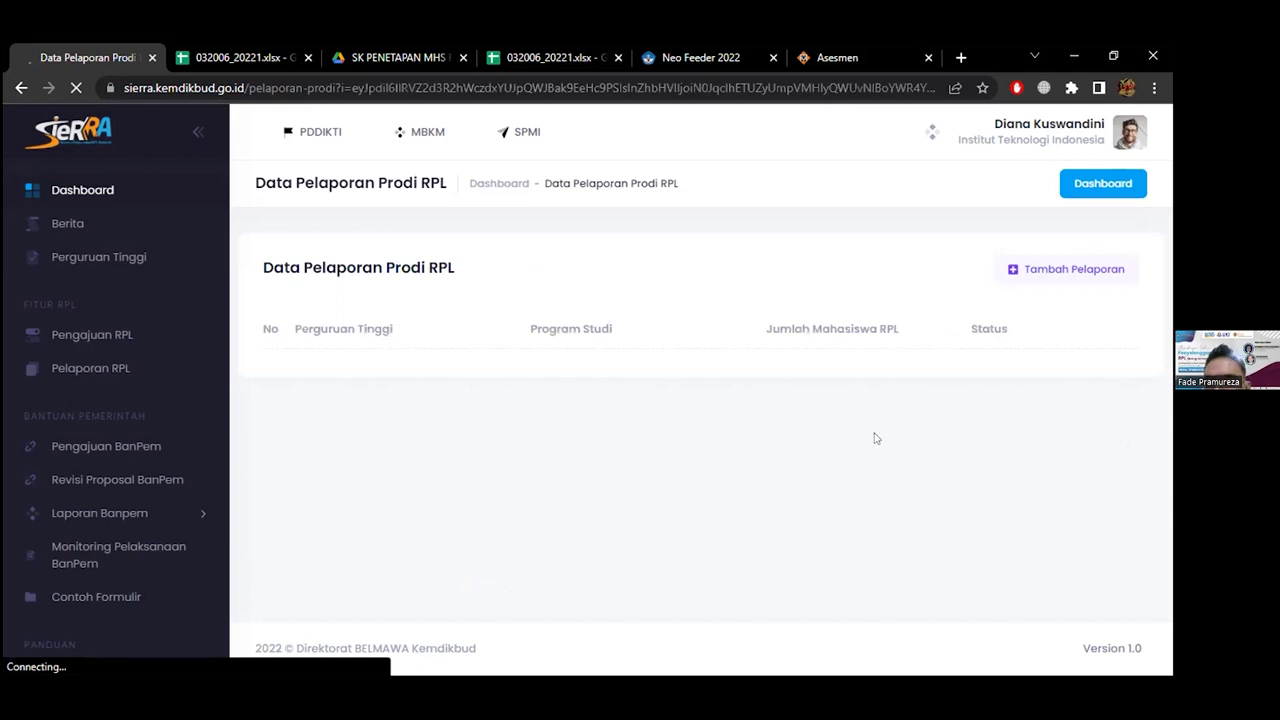
pyautogui.scroll(-1, 957, 243)
pyautogui.click(1050, 213)
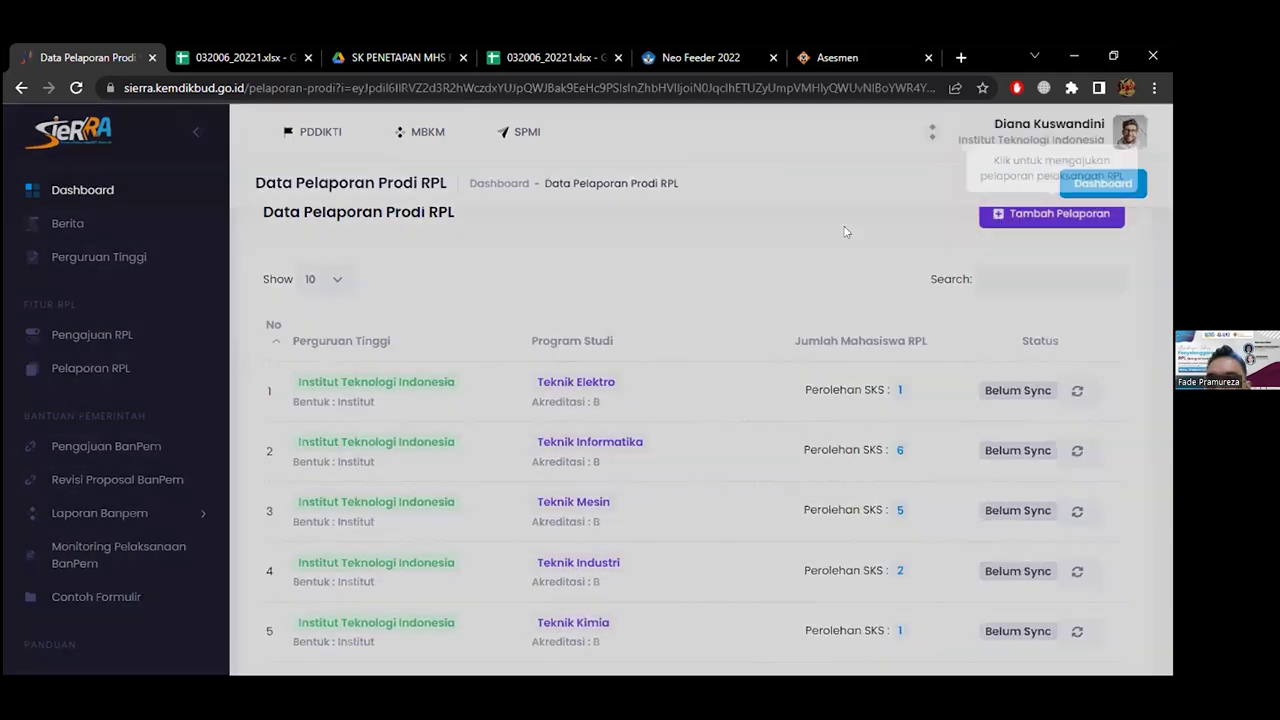
pyautogui.click(596, 421)
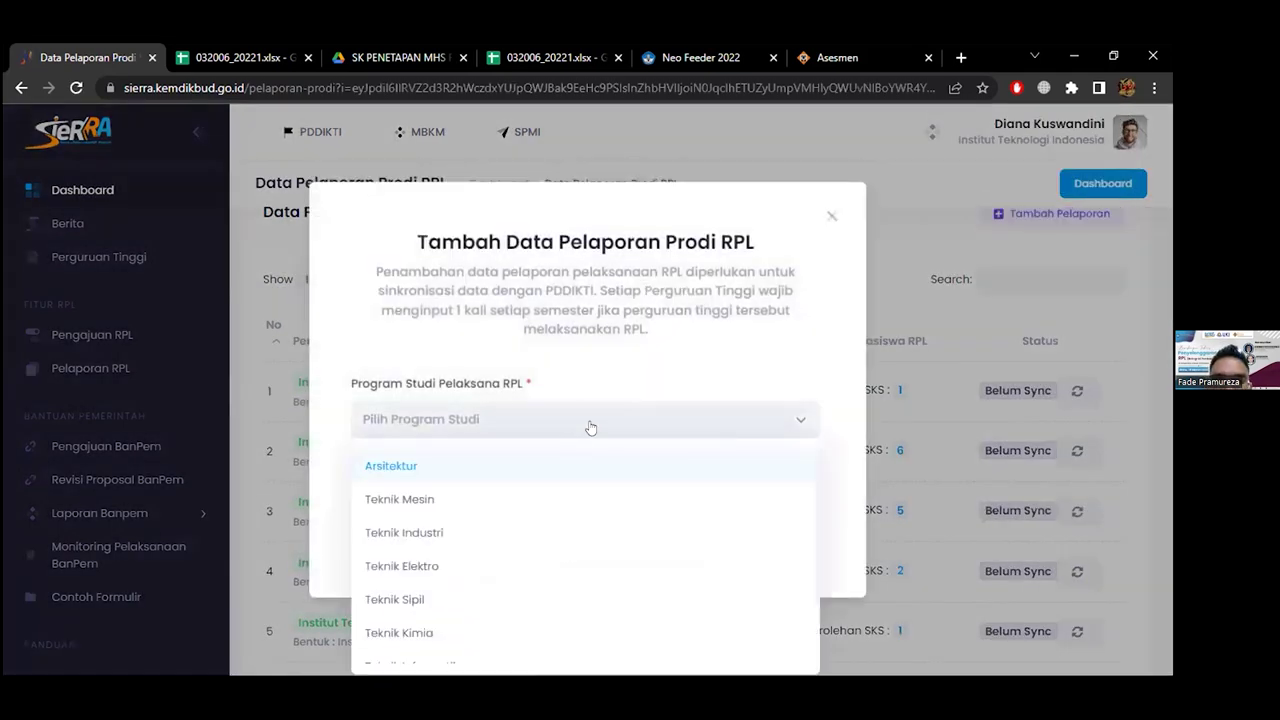
pyautogui.click(831, 216)
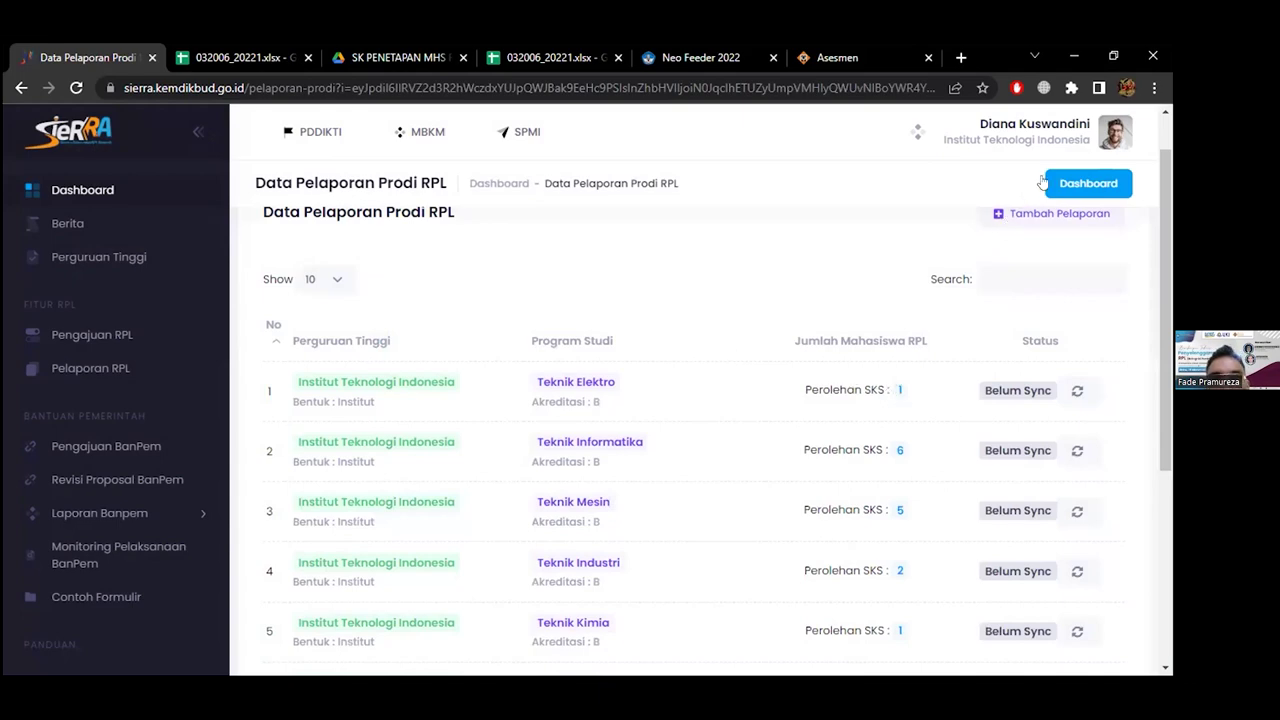
pyautogui.click(1050, 215)
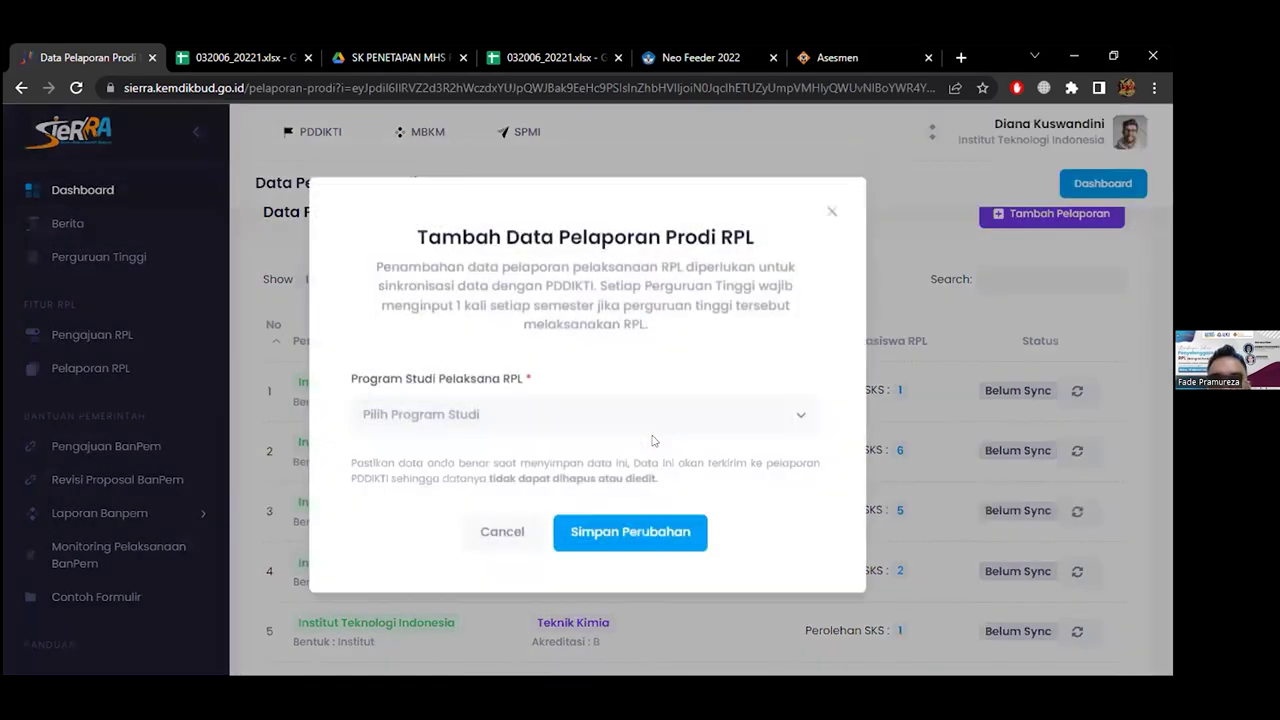
pyautogui.click(831, 217)
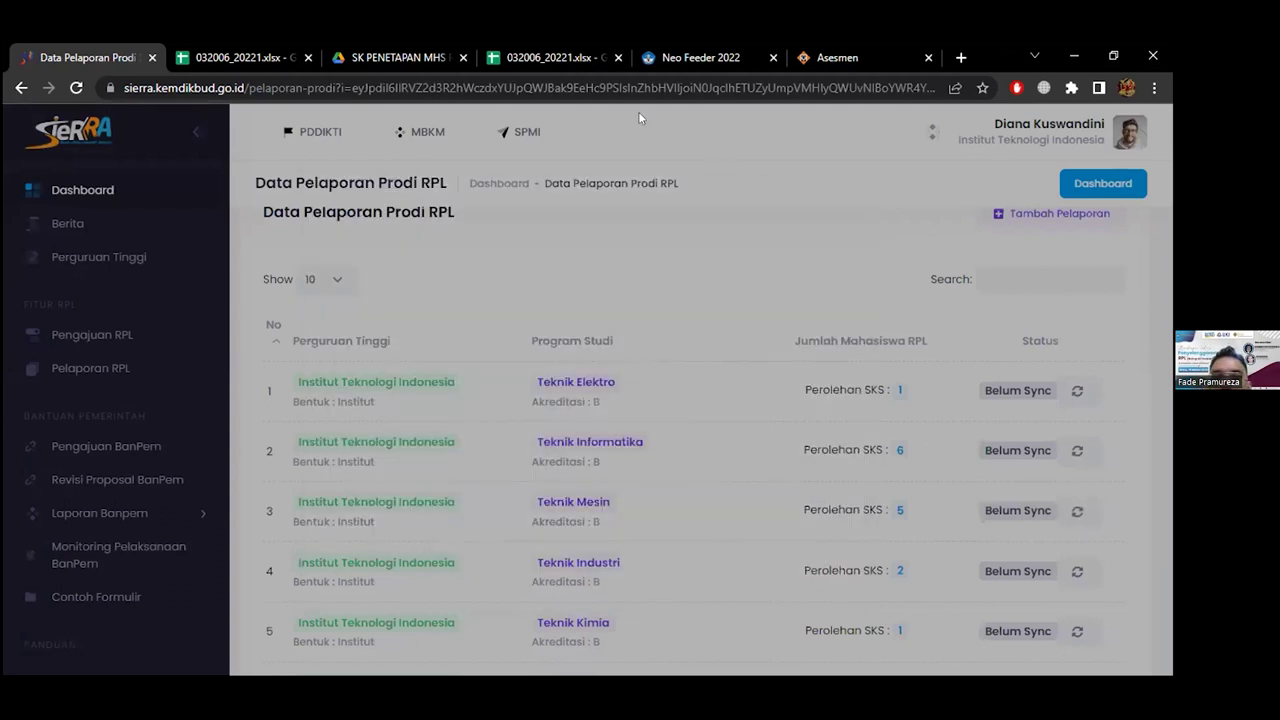
pyautogui.click(550, 57)
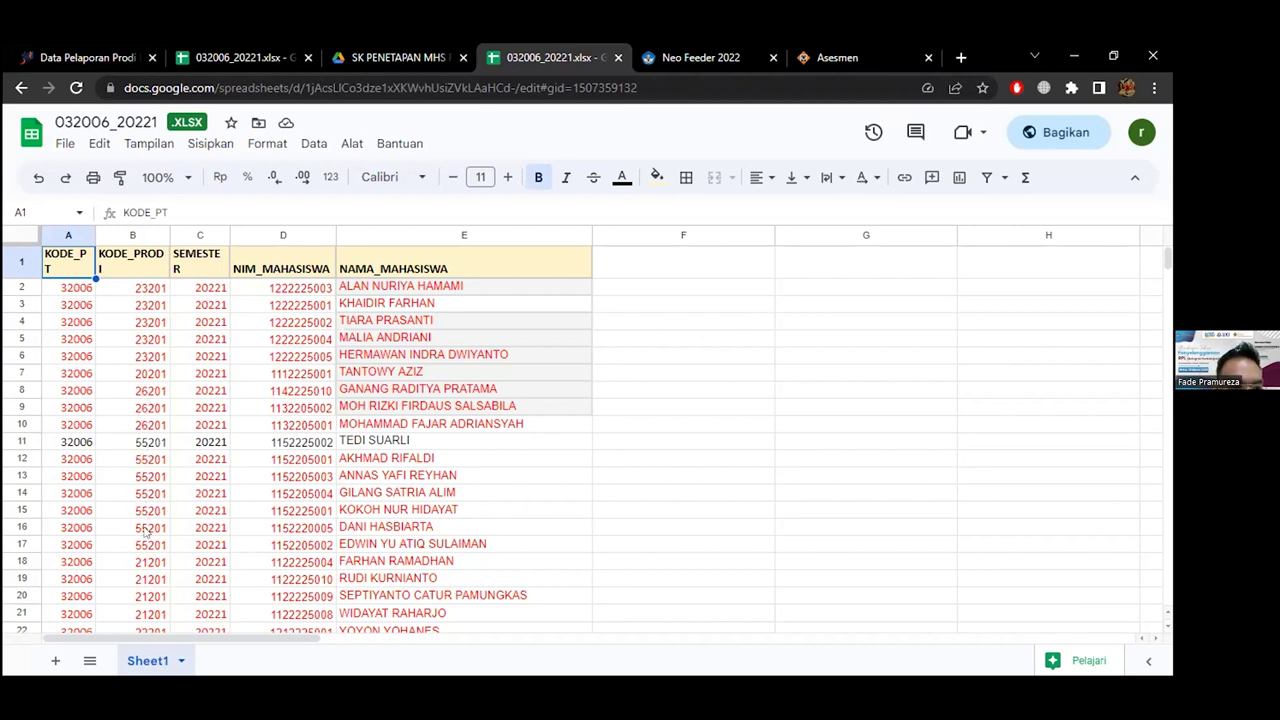
pyautogui.click(46, 52)
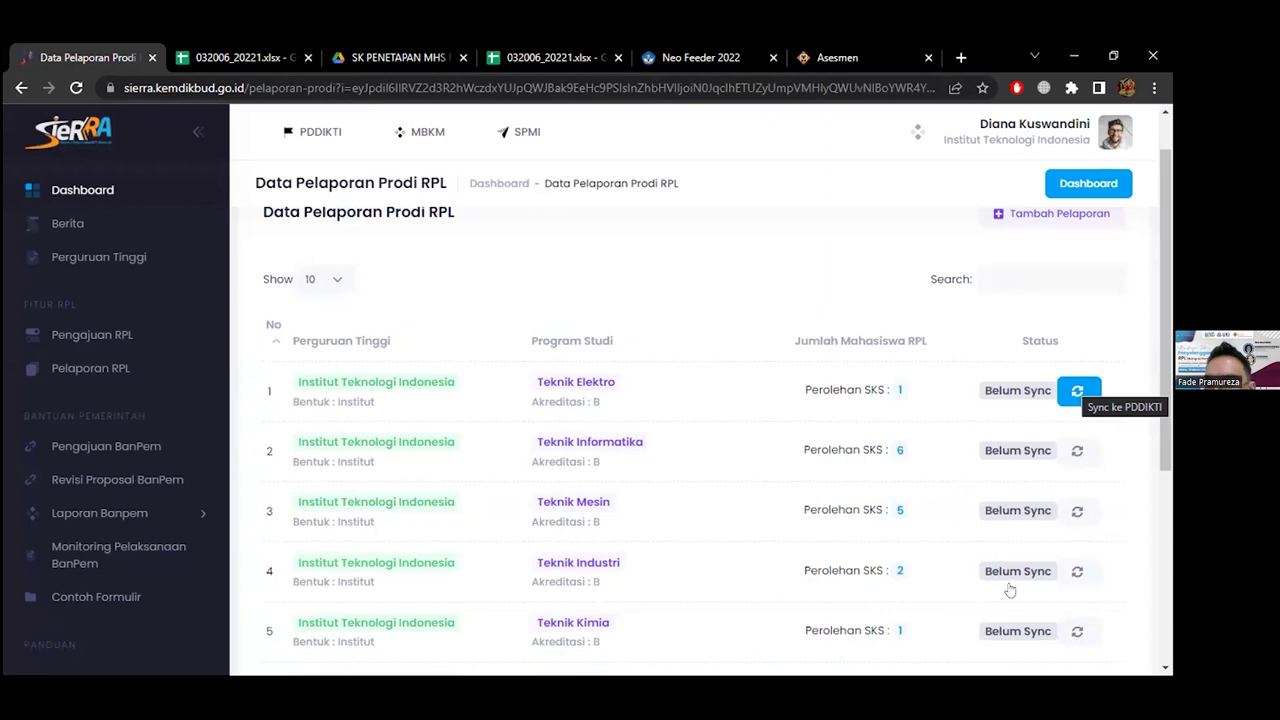
# Sync the Teknik Elektro row to PDDIKTI, confirming with Ya
pyautogui.click(1066, 397)
pyautogui.click(550, 492)
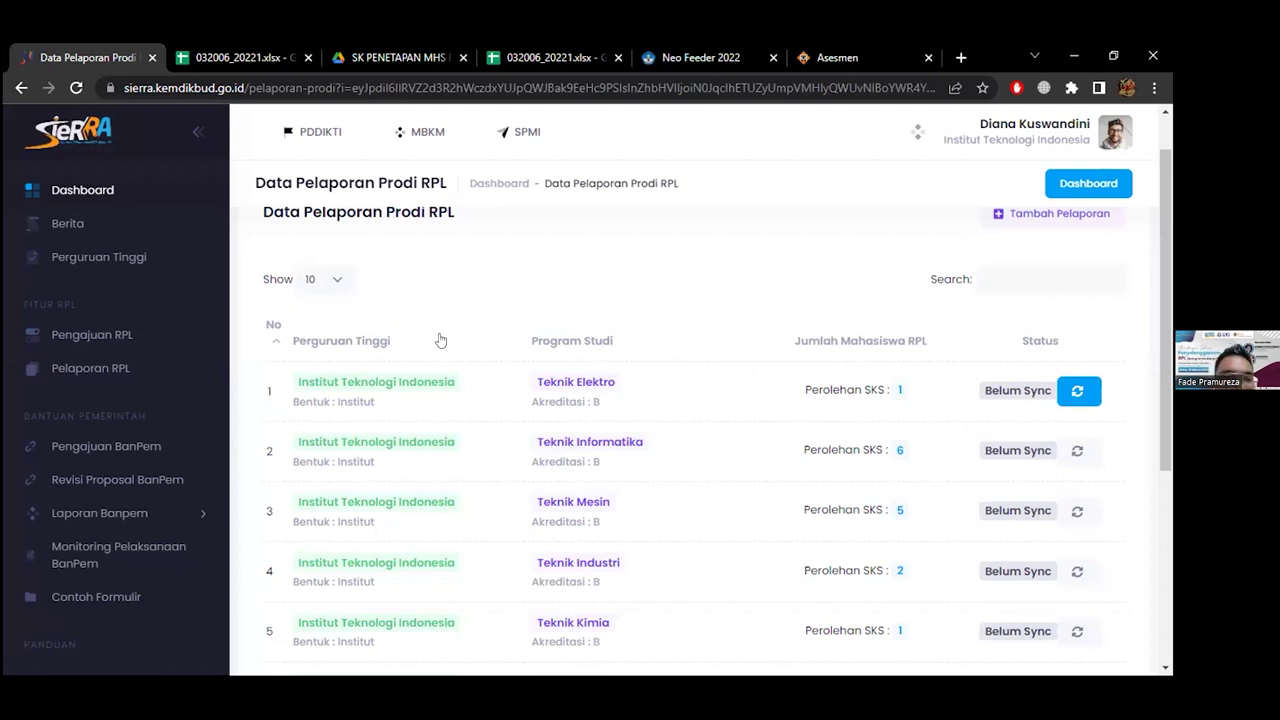
pyautogui.scroll(-1, 440, 341)
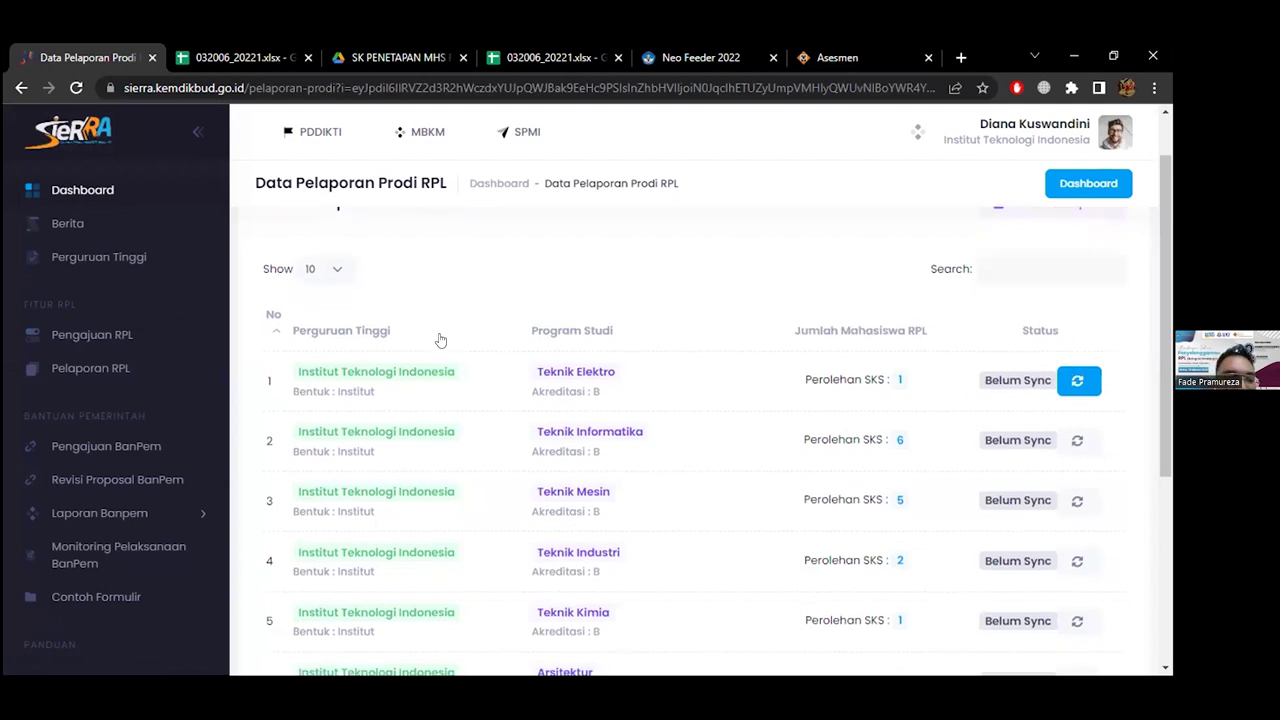
# View the Pengajuan BanPem and Revisi Proposal BanPem pages
pyautogui.click(120, 442)
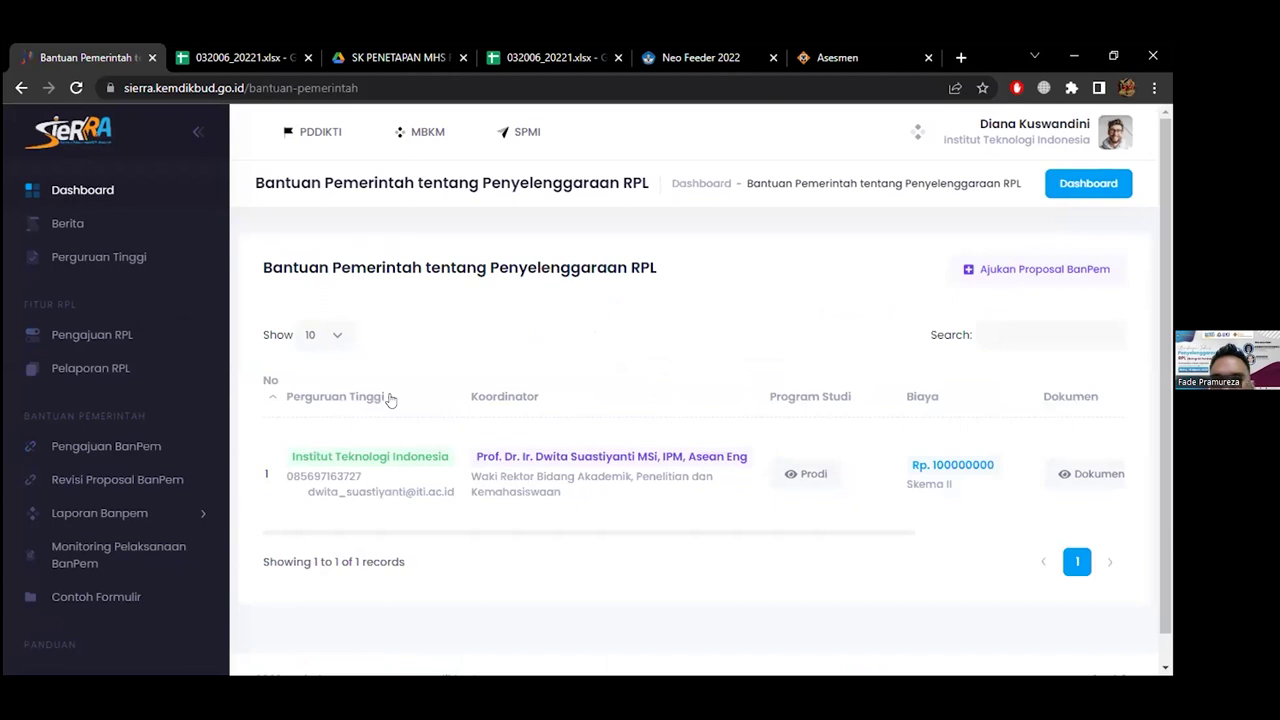
pyautogui.scroll(-1, 390, 400)
pyautogui.scroll(1, 323, 406)
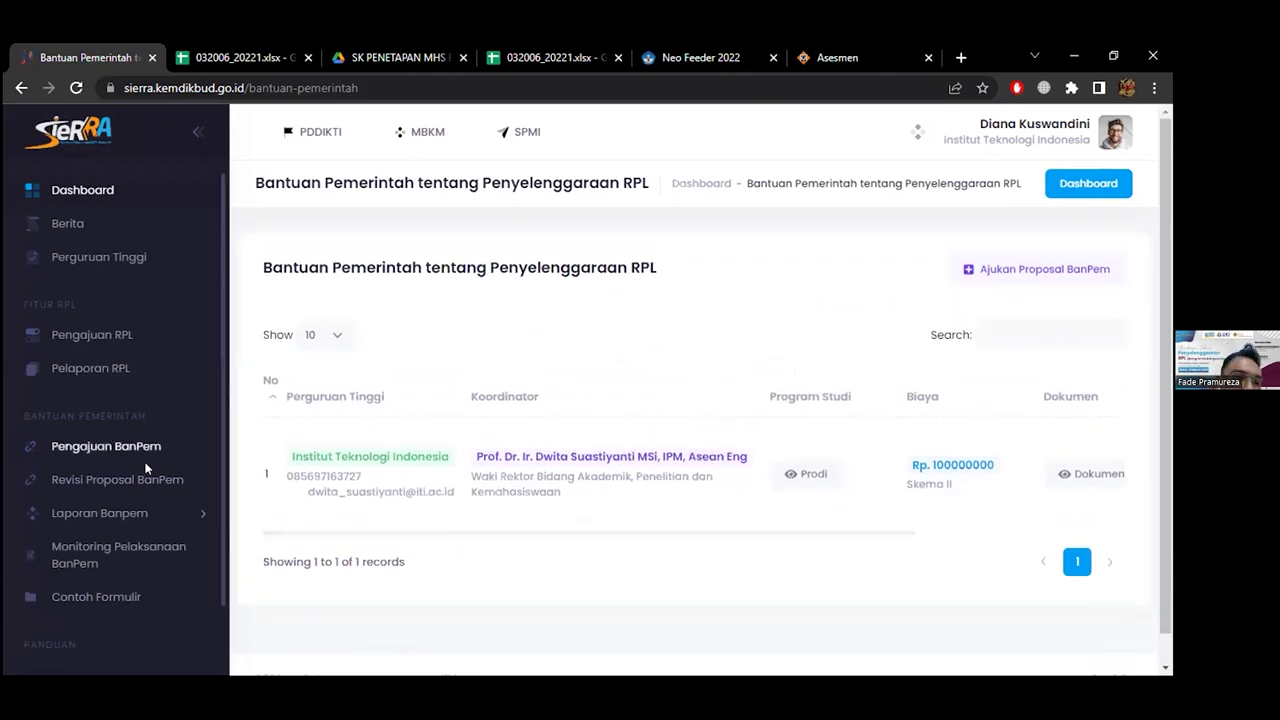
pyautogui.click(145, 468)
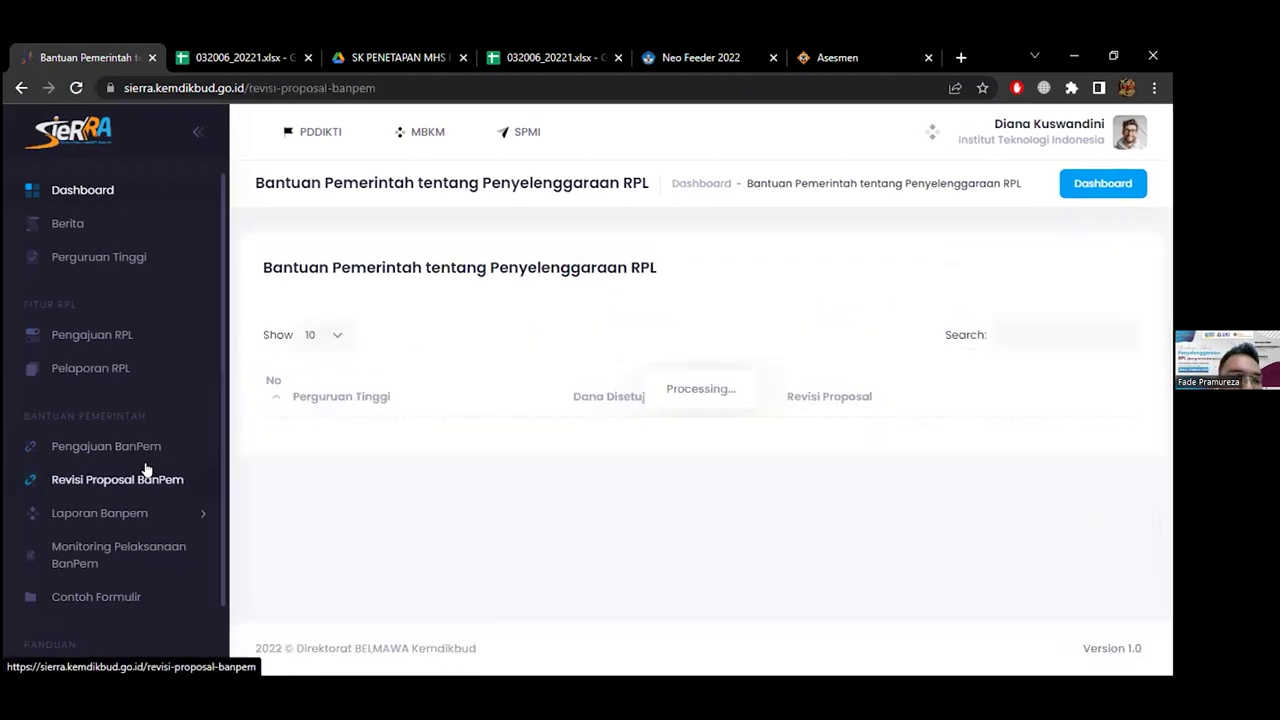
# Check Monitoring Pelaksanaan BanPem under Laporan Banpem, then return to Neo Feeder's Nilai Transfer page
pyautogui.click(108, 514)
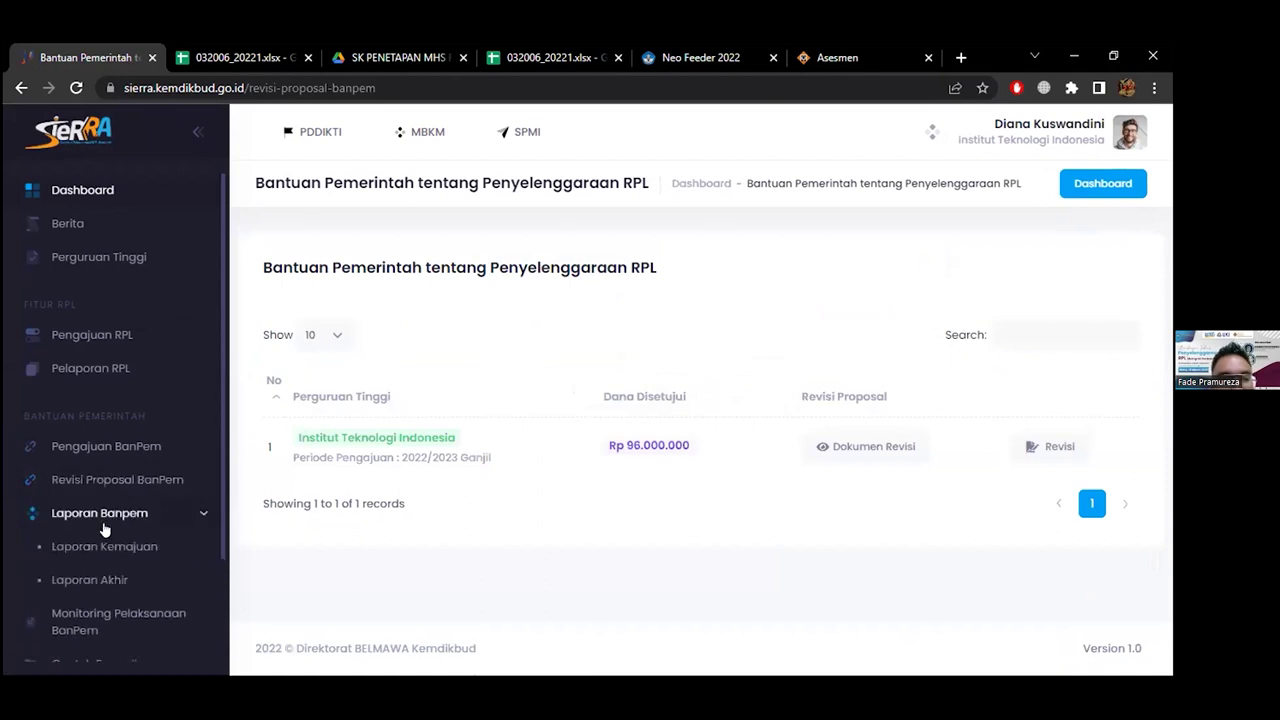
pyautogui.scroll(-1, 93, 545)
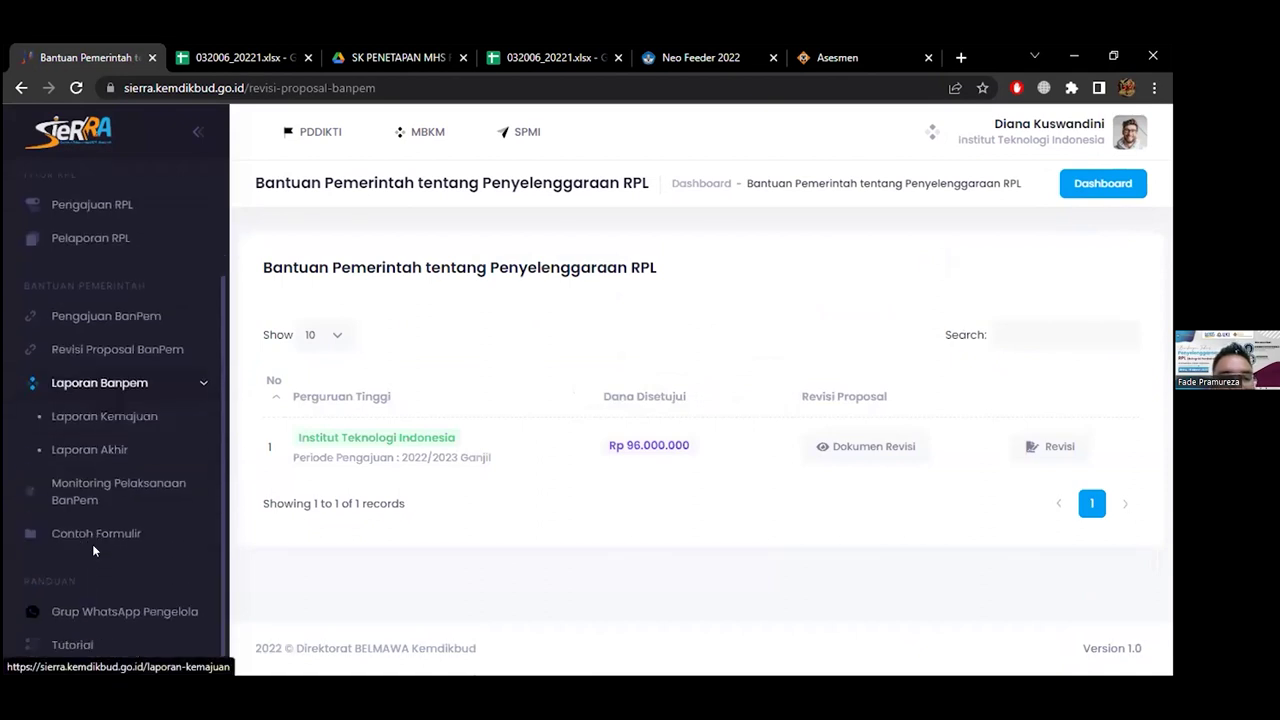
pyautogui.click(117, 491)
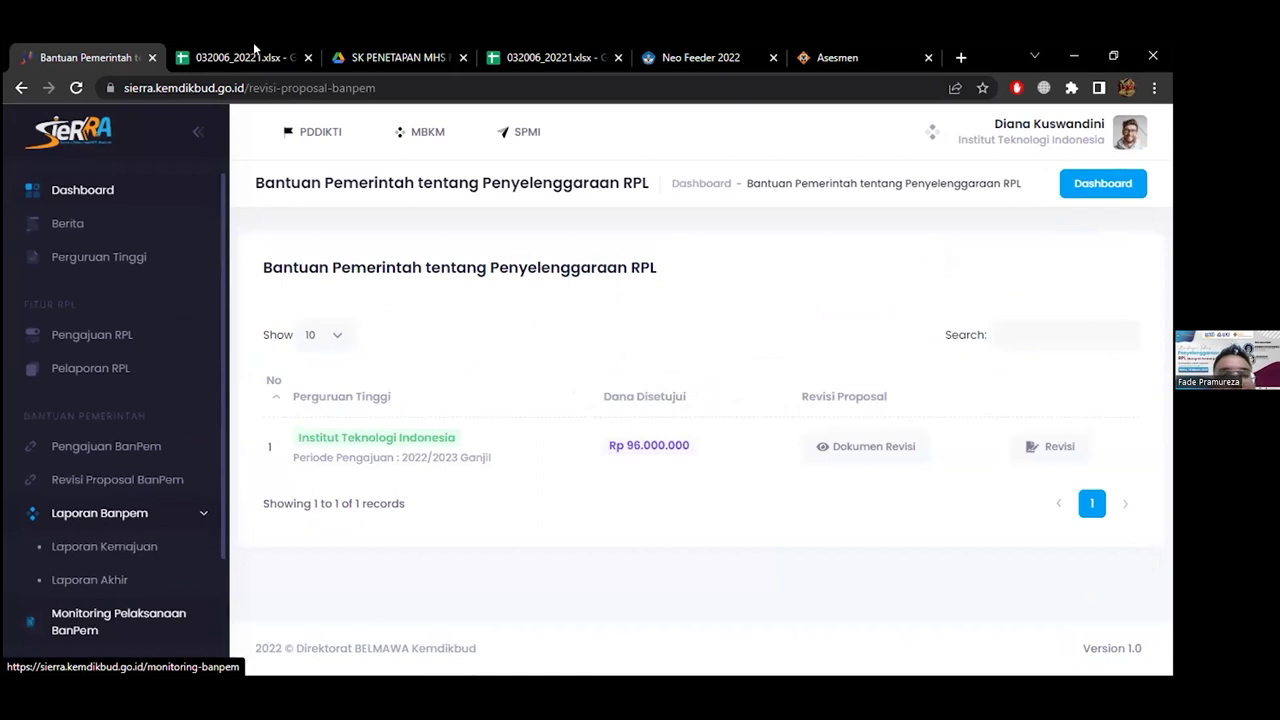
pyautogui.click(690, 57)
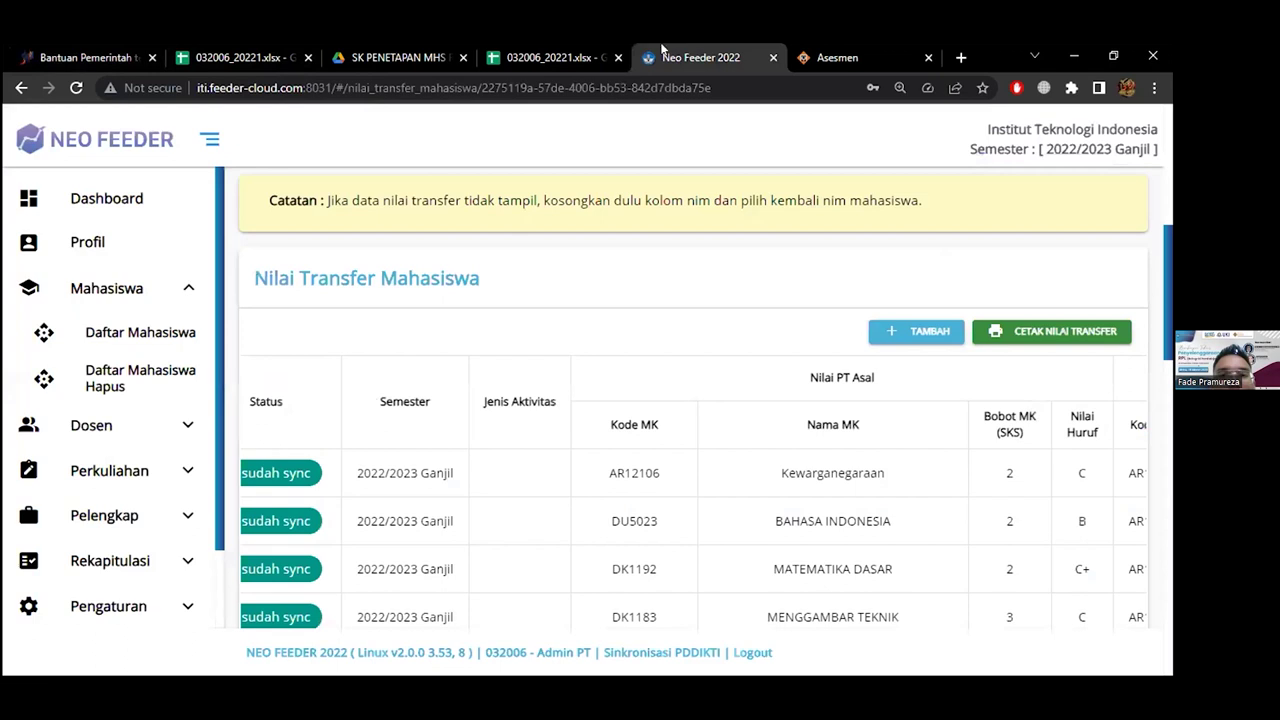
# Open DETAIL MAHASISWA from the top of the Nilai Transfer page, hitting the expired-session login
pyautogui.scroll(8, 313, 340)
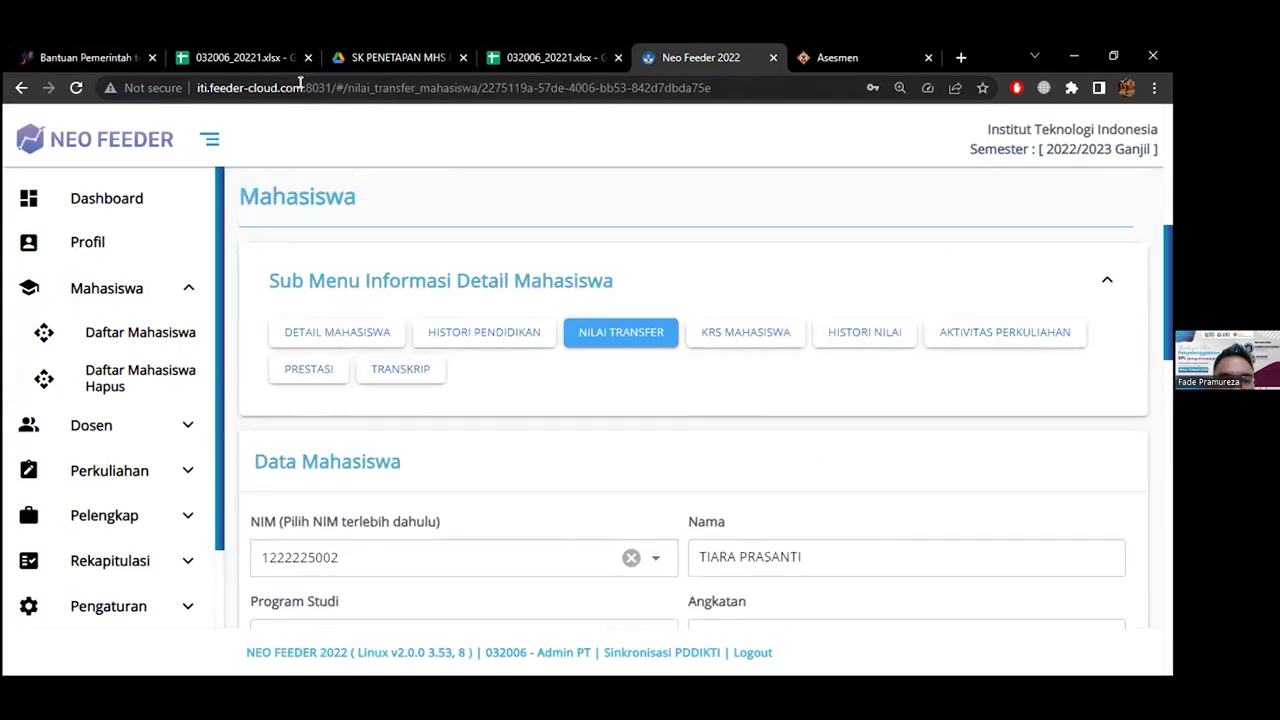
pyautogui.click(313, 340)
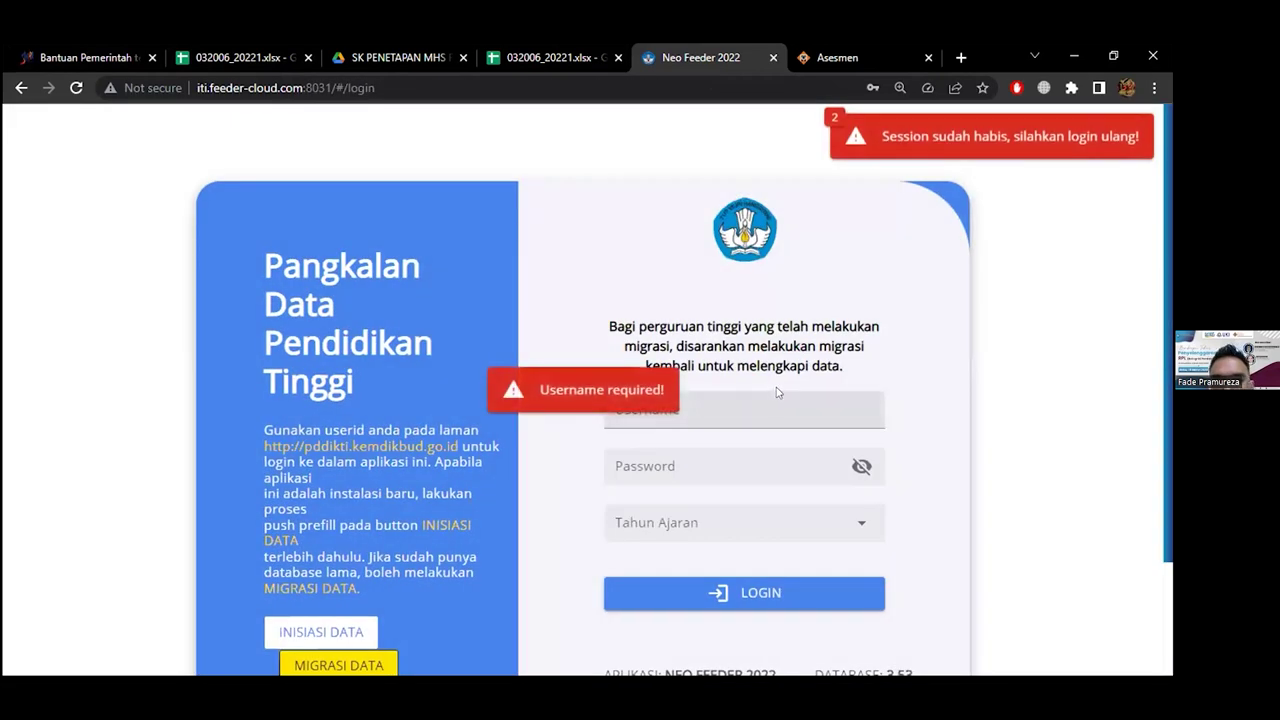
# Log in with the saved credentials for Tahun Ajaran 2022/2023 Ganjil
pyautogui.click(772, 408)
pyautogui.click(757, 456)
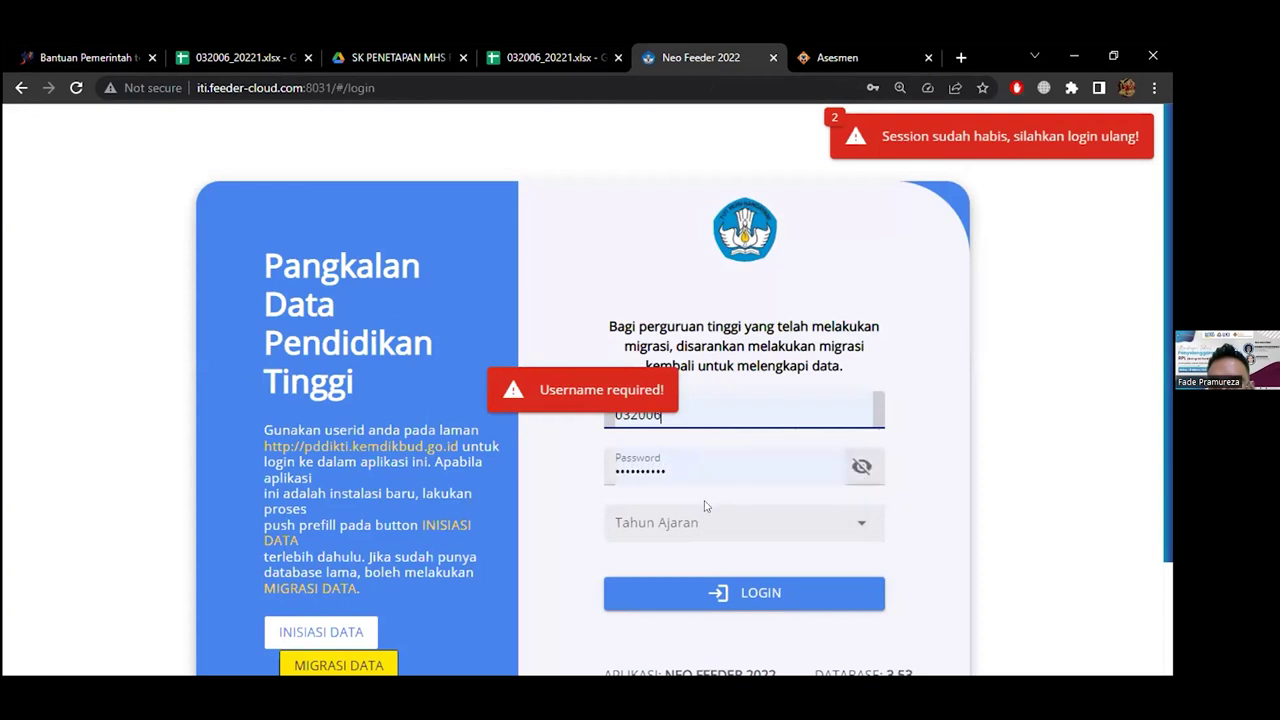
pyautogui.click(702, 522)
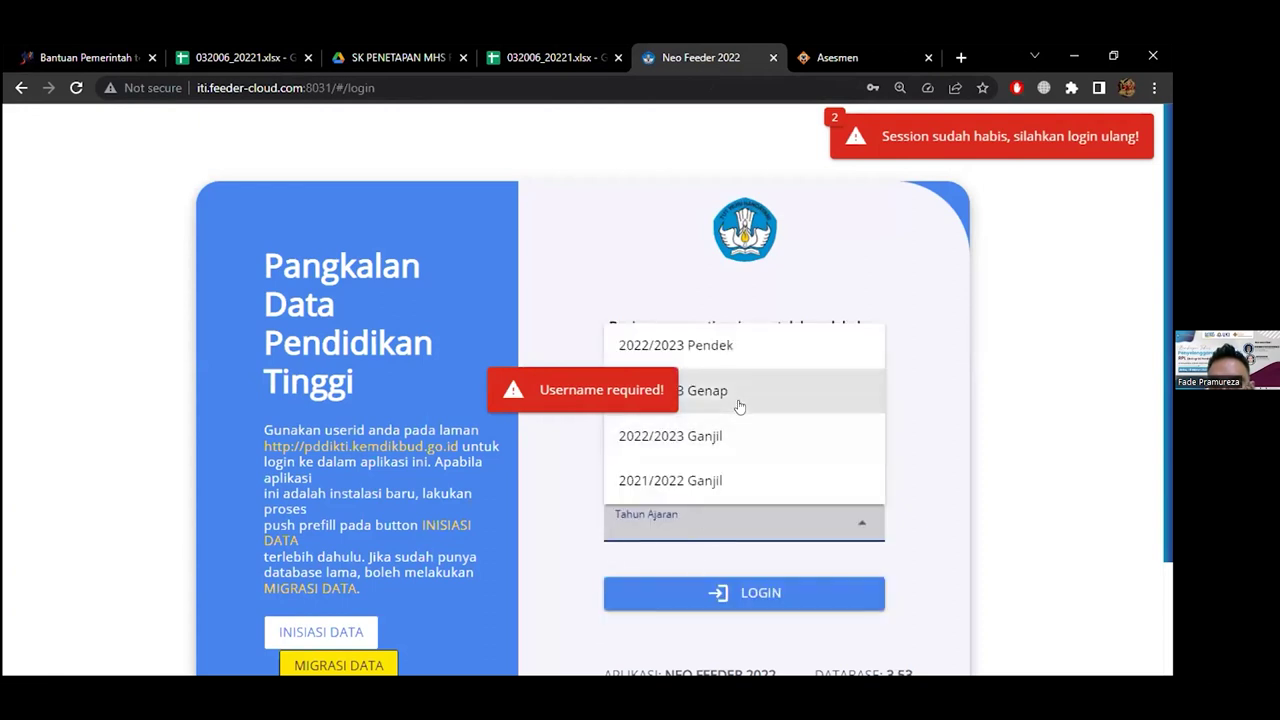
pyautogui.click(737, 436)
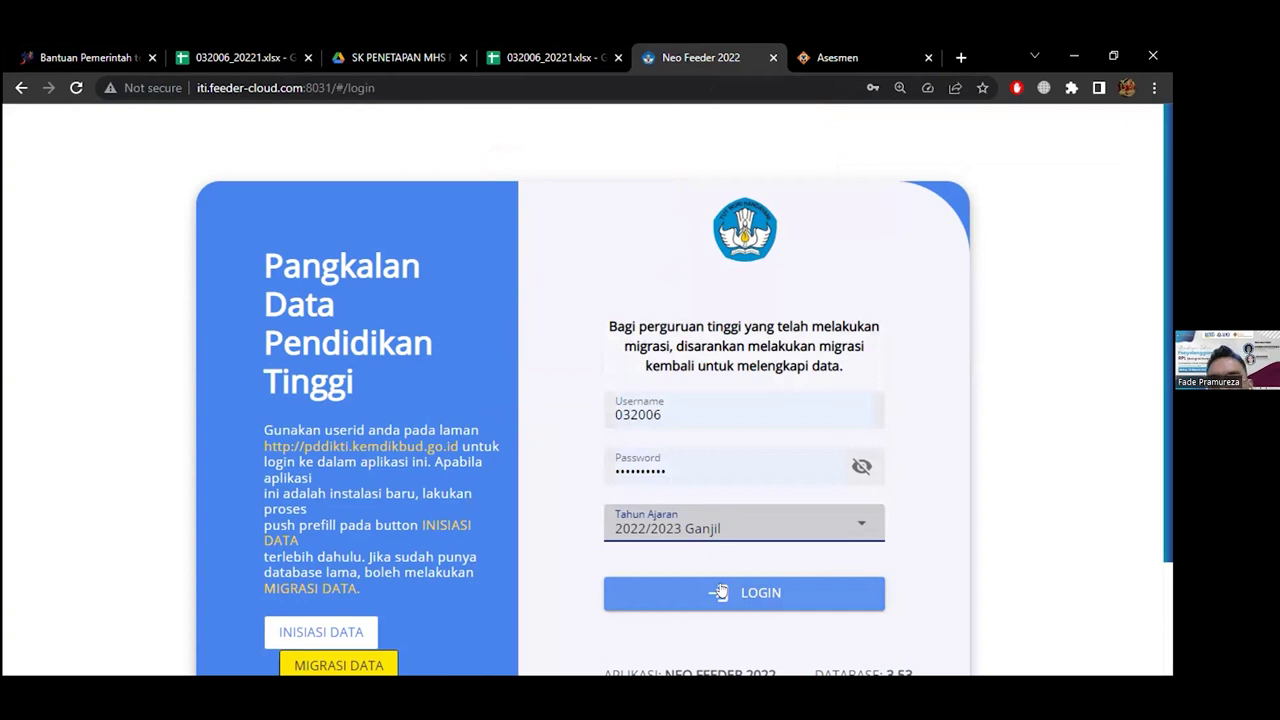
pyautogui.click(720, 592)
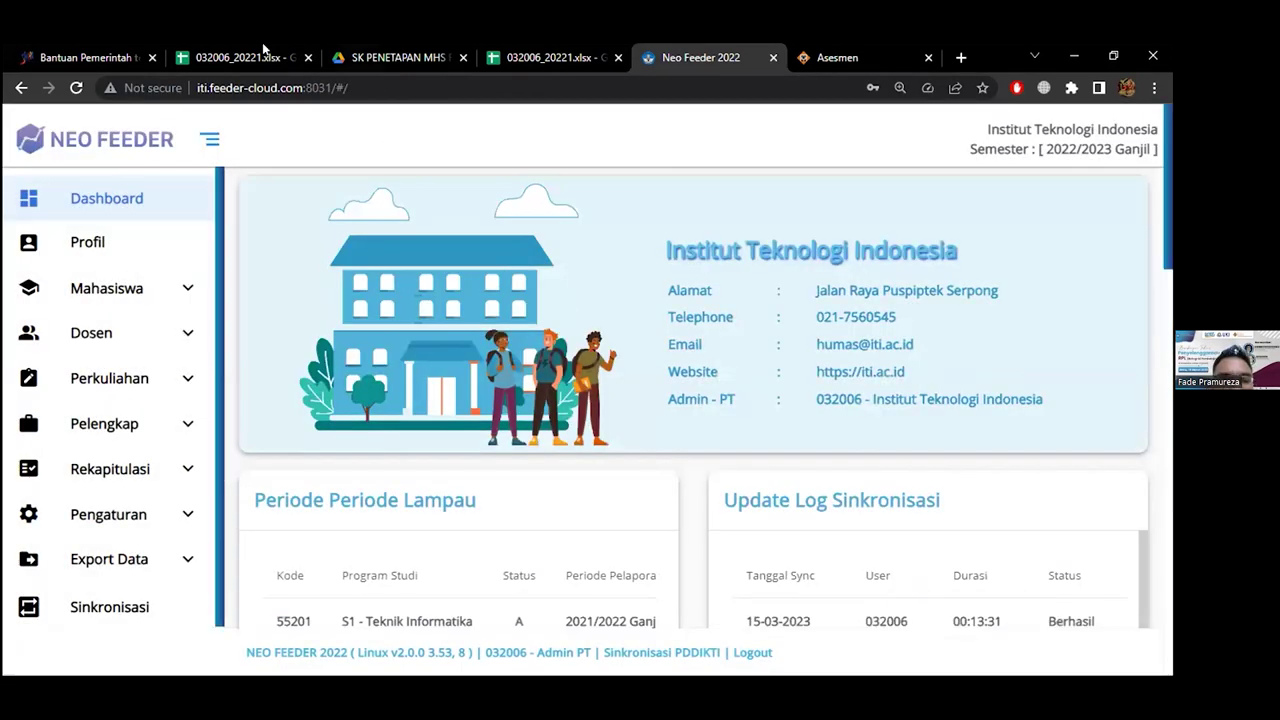
# Check the student's NIM in cell D4 of the spreadsheet, then return to Neo Feeder
pyautogui.click(240, 57)
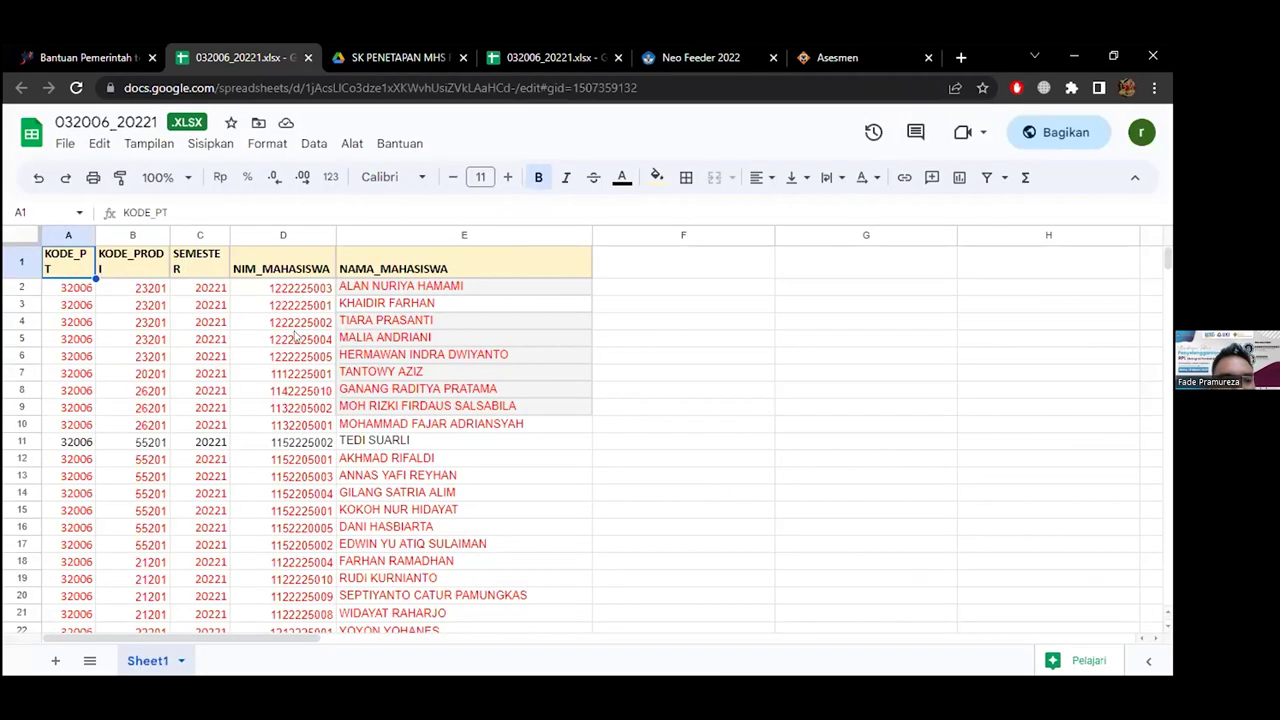
pyautogui.click(297, 322)
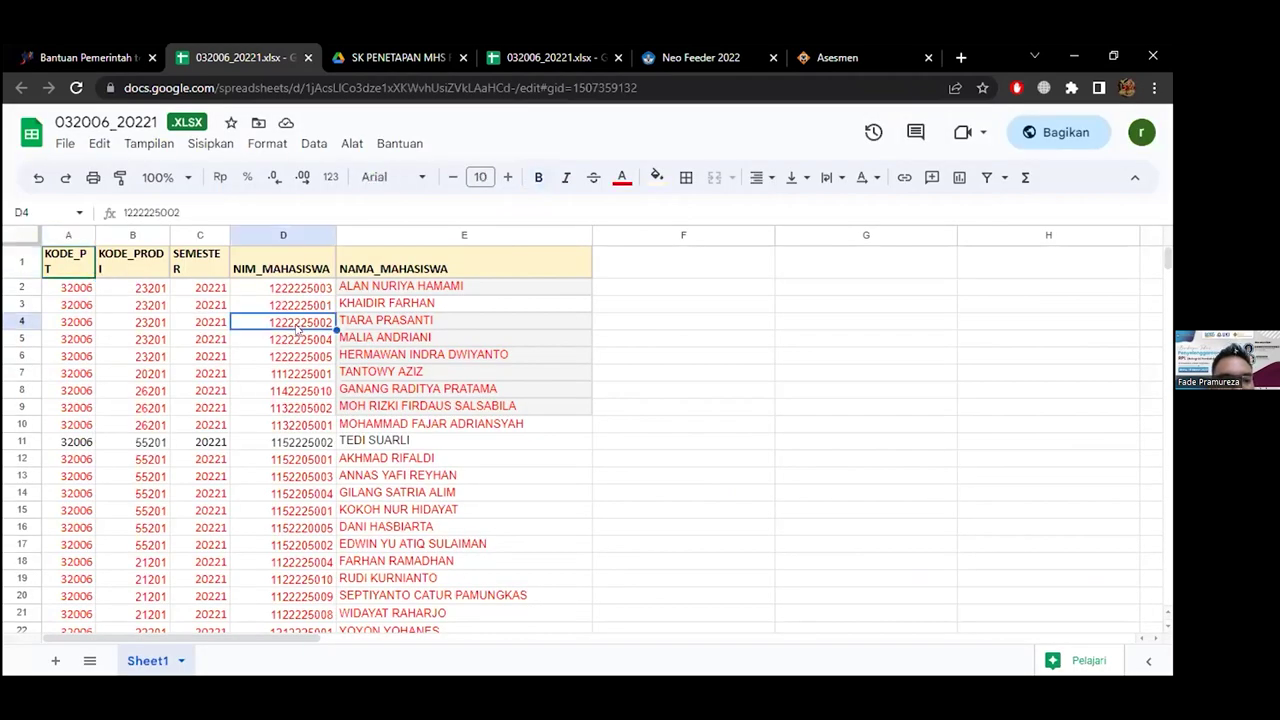
pyautogui.hotkey('ctrl', '5')
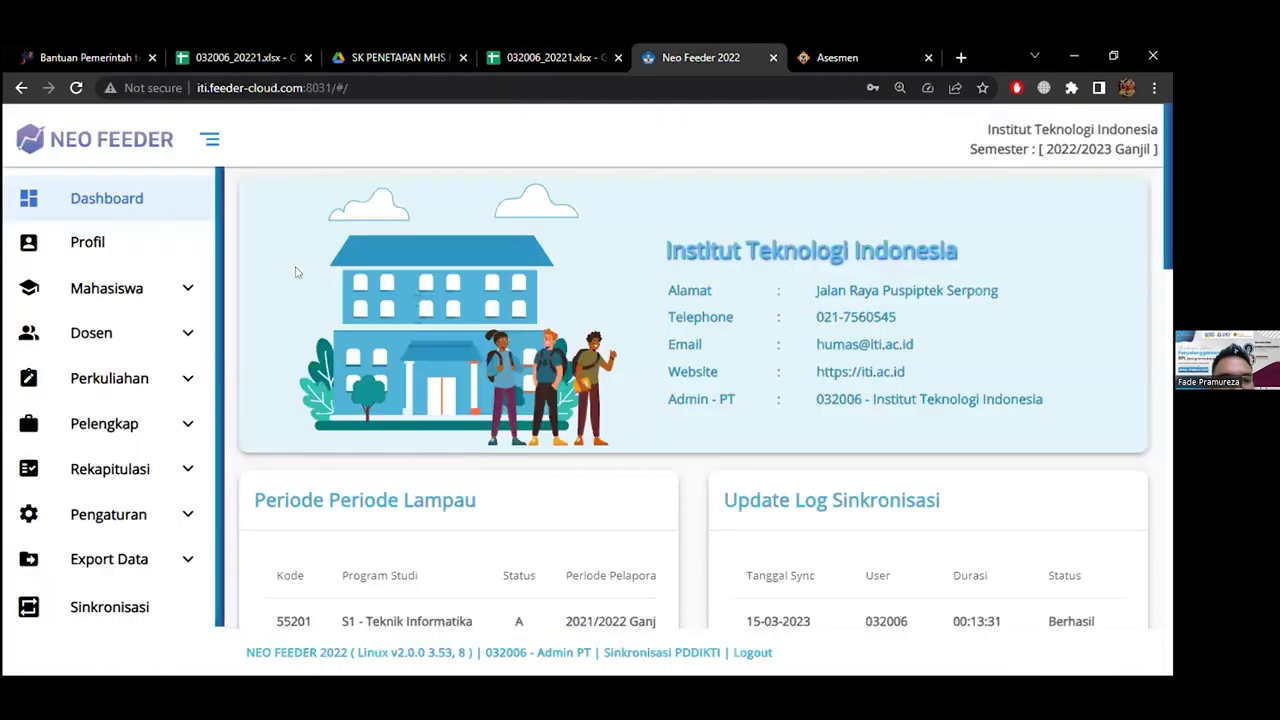
# Search Daftar Mahasiswa by the student's pasted NIM and open her record from the result
pyautogui.click(177, 291)
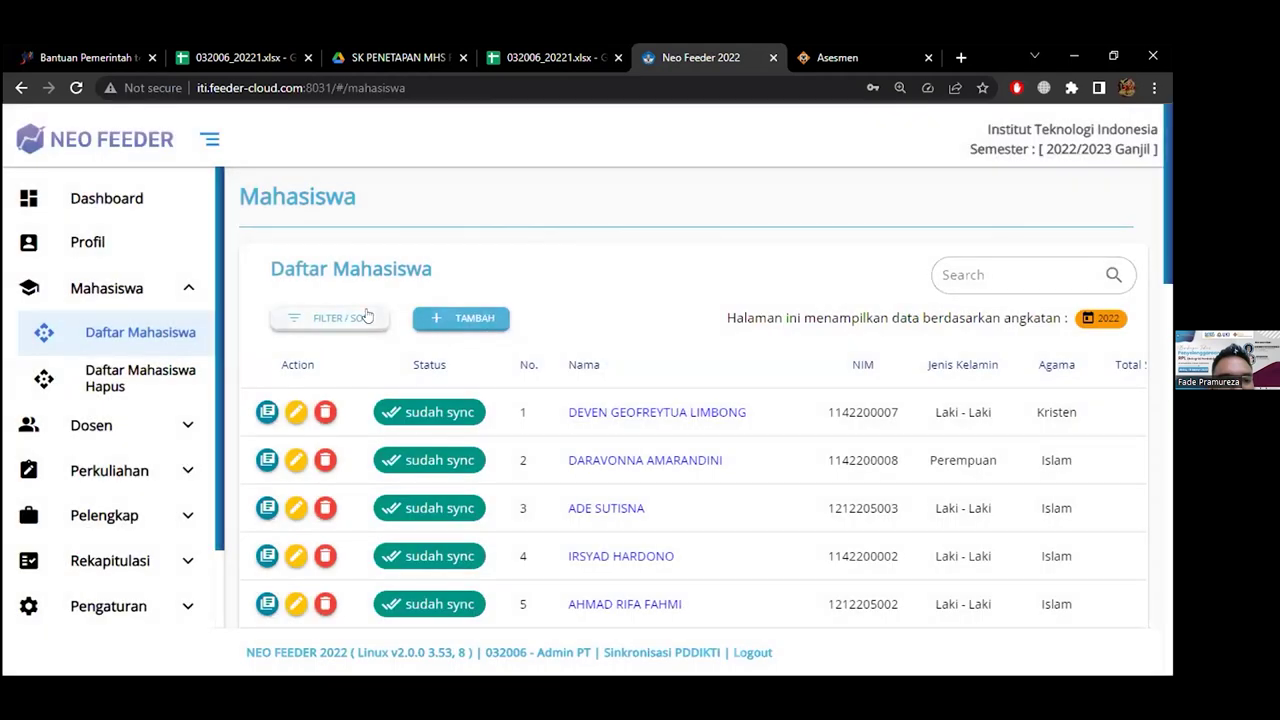
pyautogui.click(1013, 272)
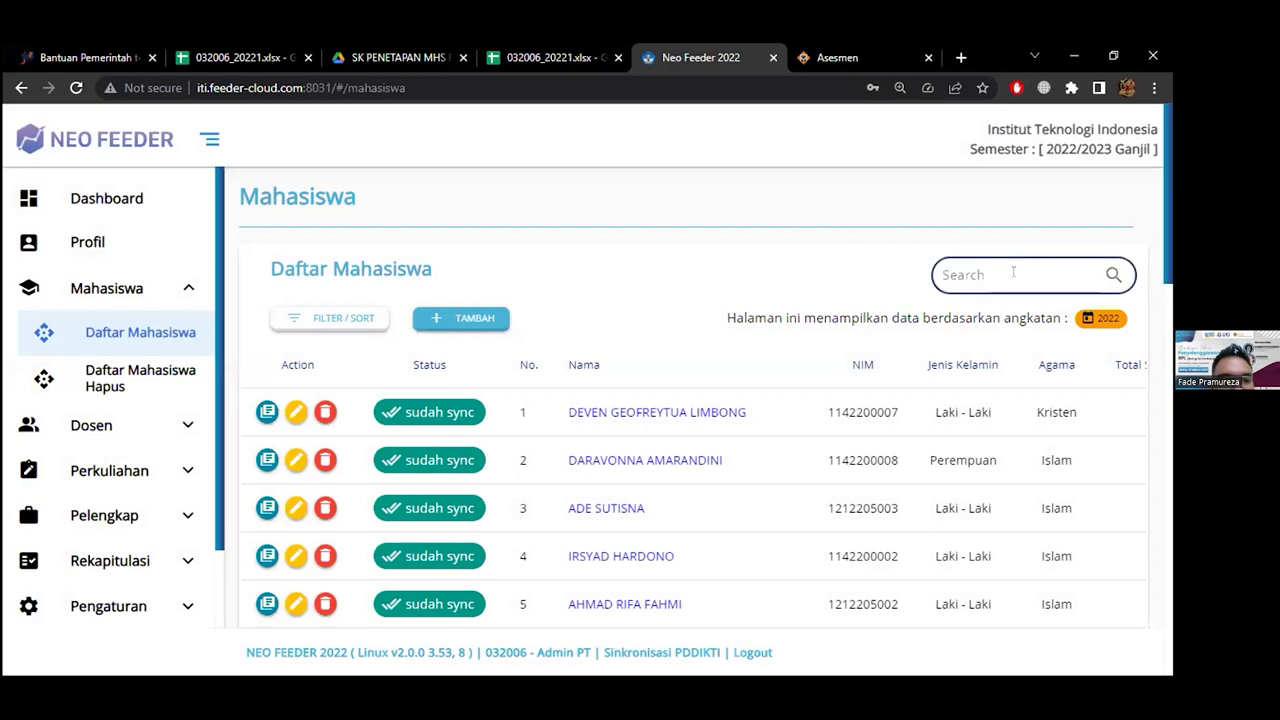
pyautogui.hotkey('ctrl', 'v')
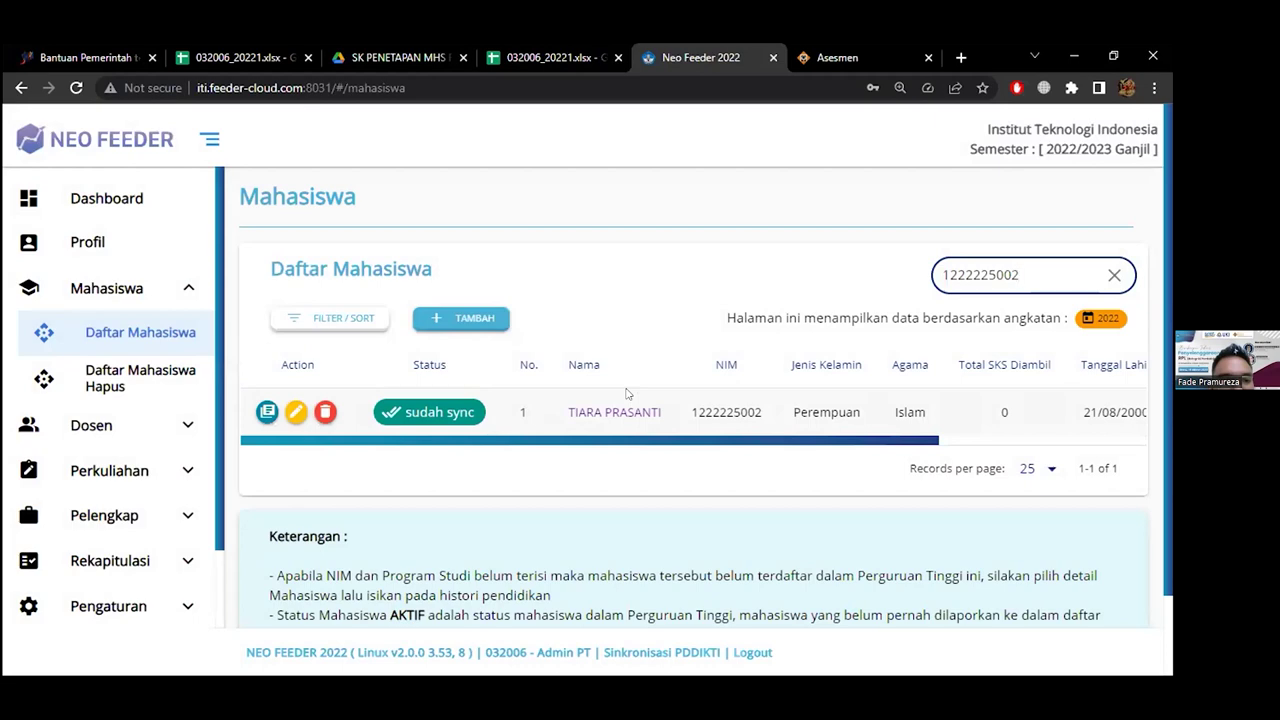
pyautogui.click(607, 411)
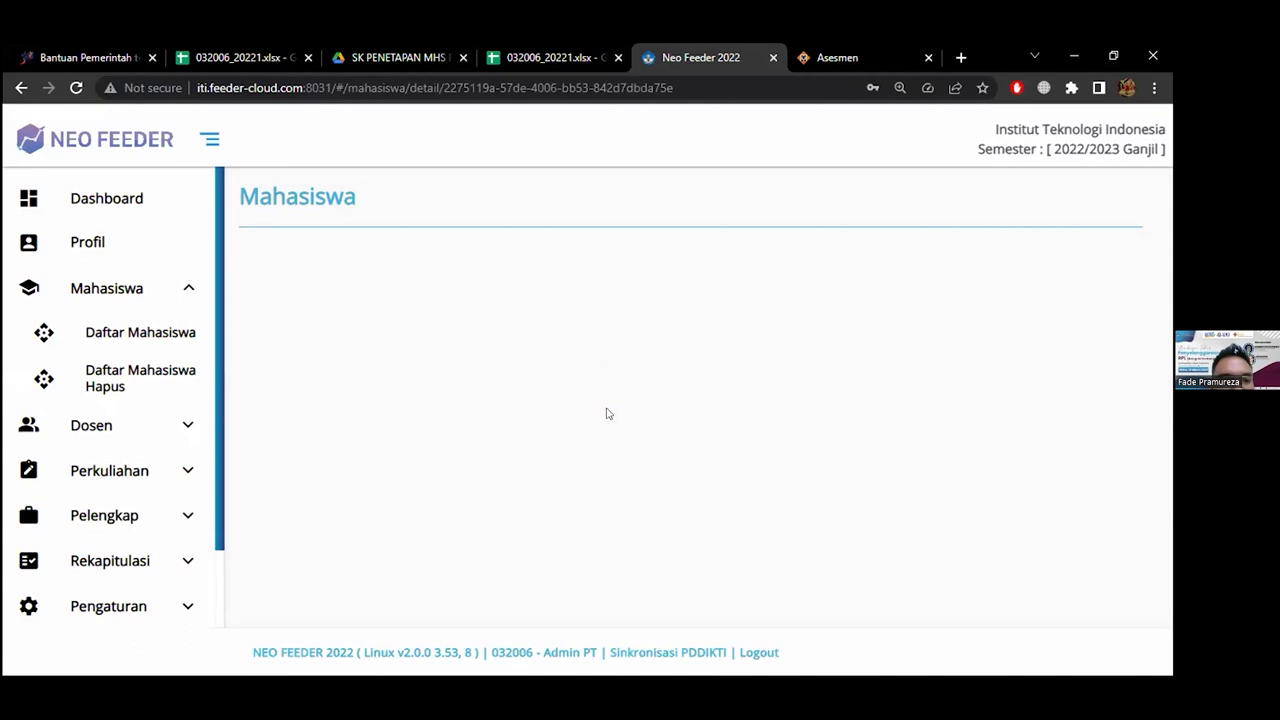
# Show HISTORI PENDIDIKAN and highlight her RPL Perolehan SKS admission type
pyautogui.scroll(-12, 607, 413)
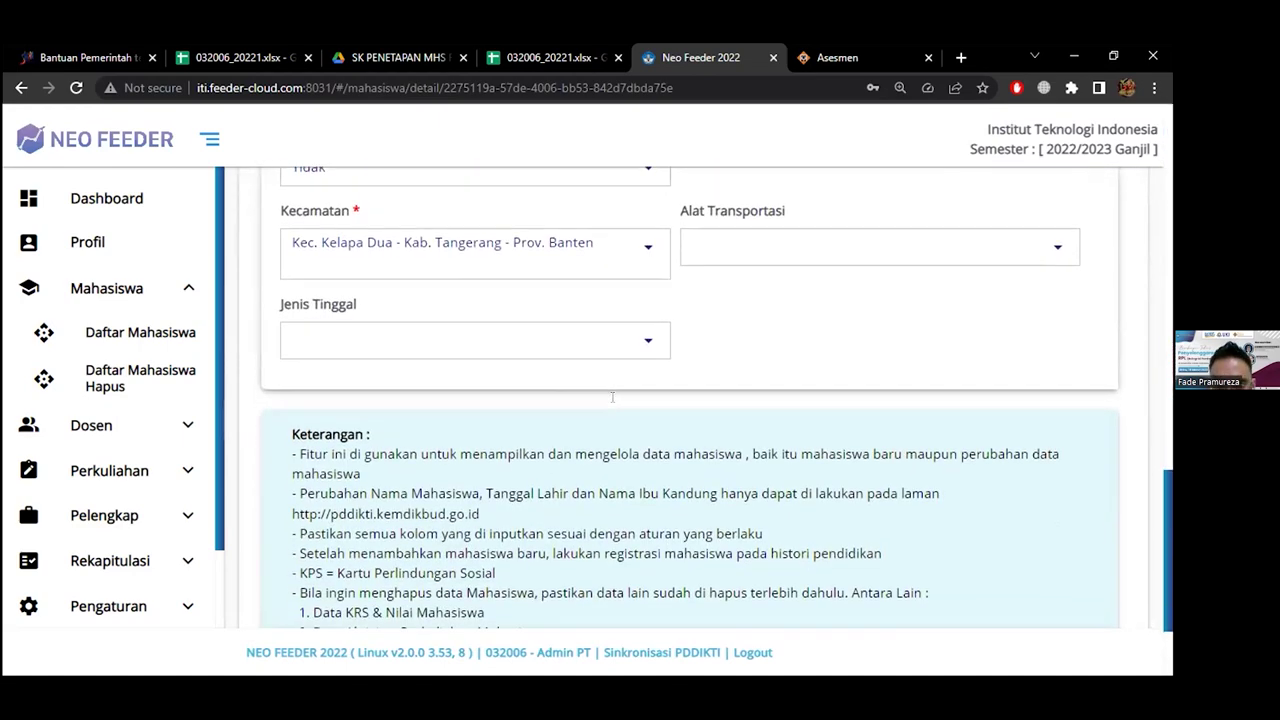
pyautogui.scroll(12, 612, 397)
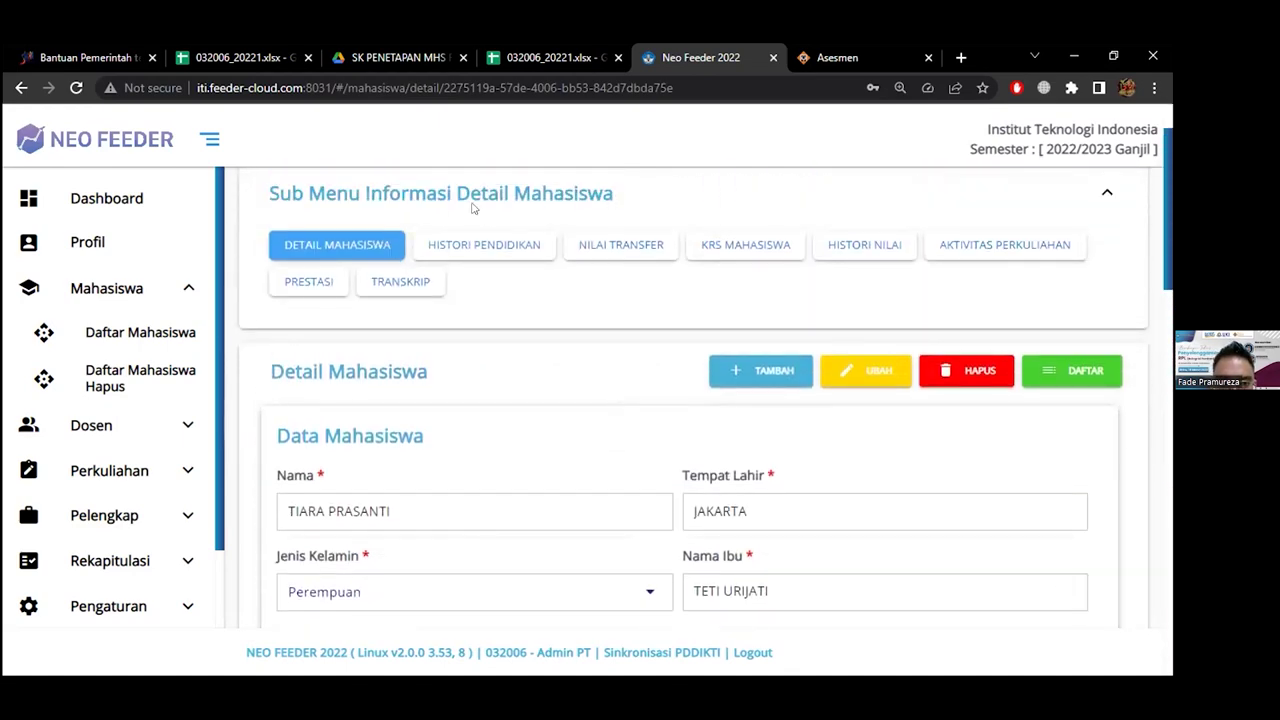
pyautogui.click(462, 247)
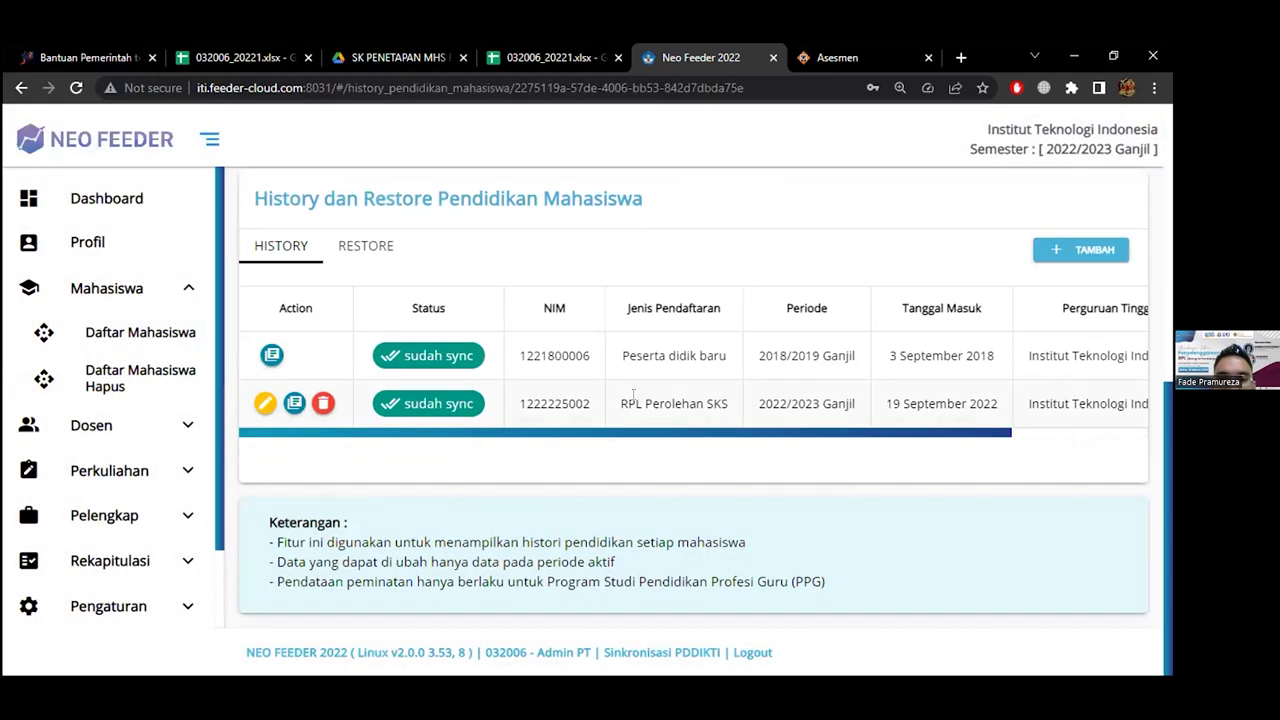
pyautogui.moveTo(620, 403); pyautogui.dragTo(726, 406)
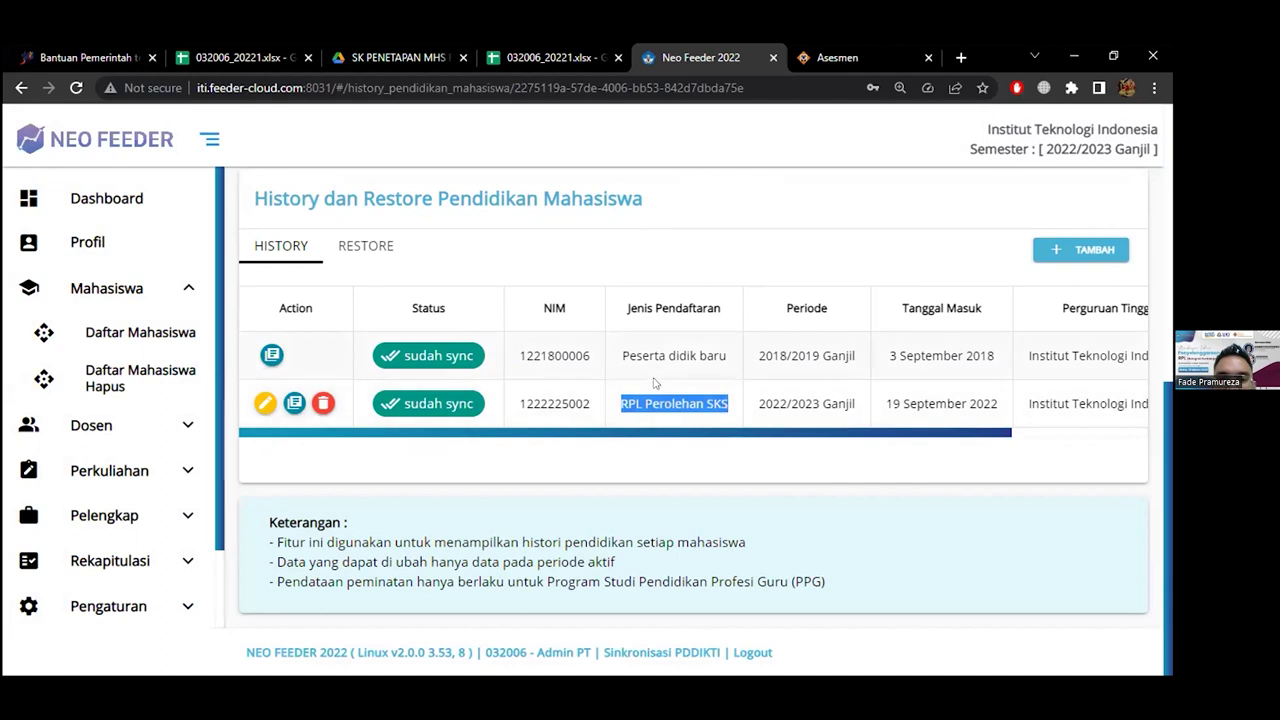
pyautogui.click(712, 400)
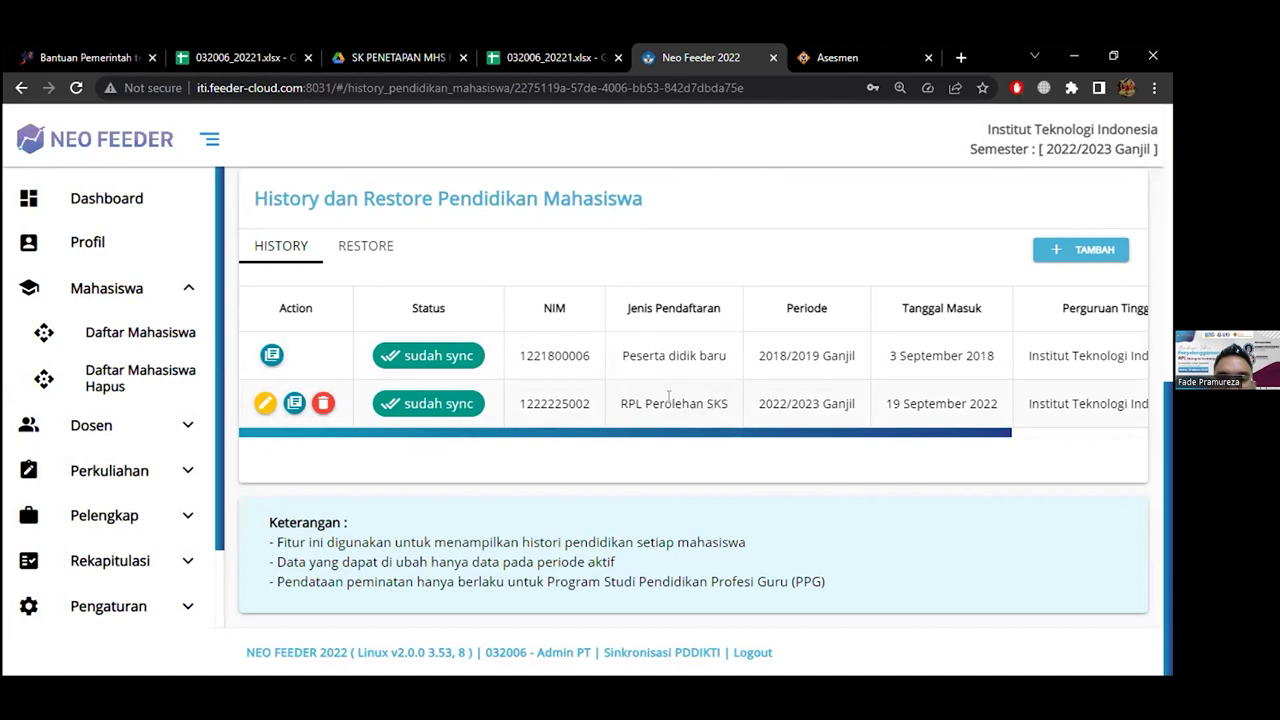
# Open the student's NILAI TRANSFER page
pyautogui.scroll(1, 736, 393)
pyautogui.scroll(5, 736, 393)
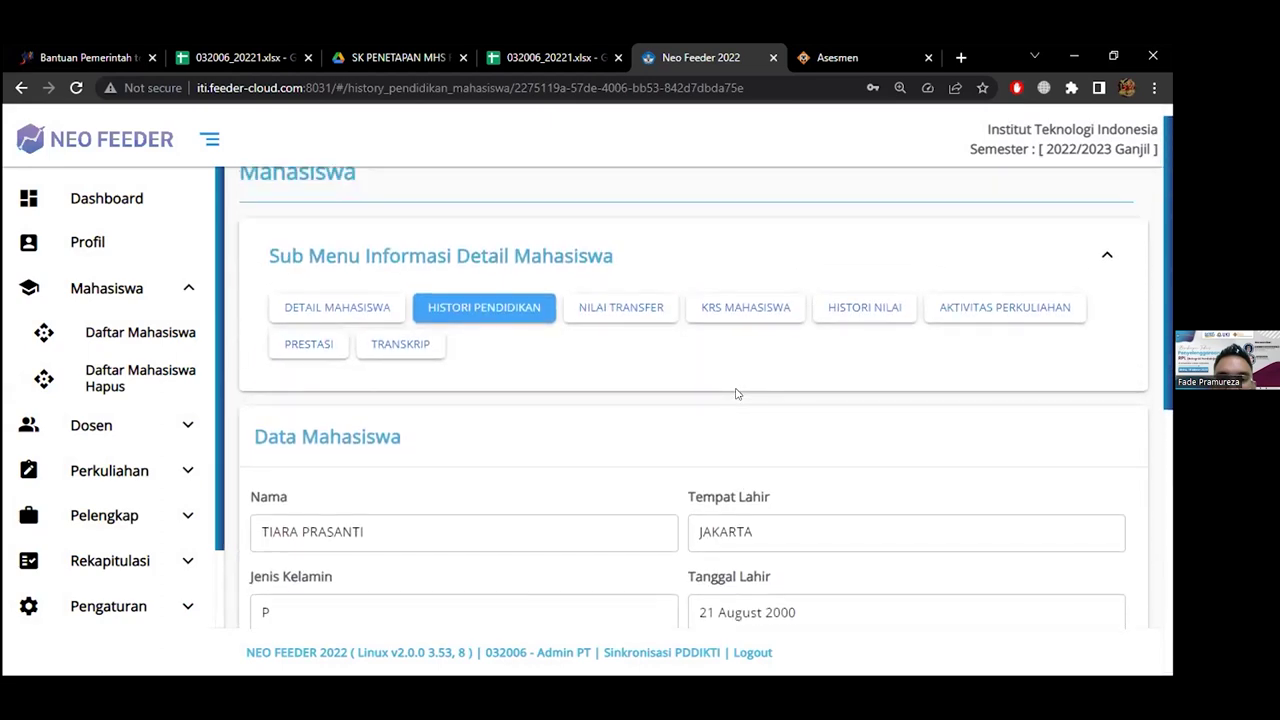
pyautogui.click(600, 310)
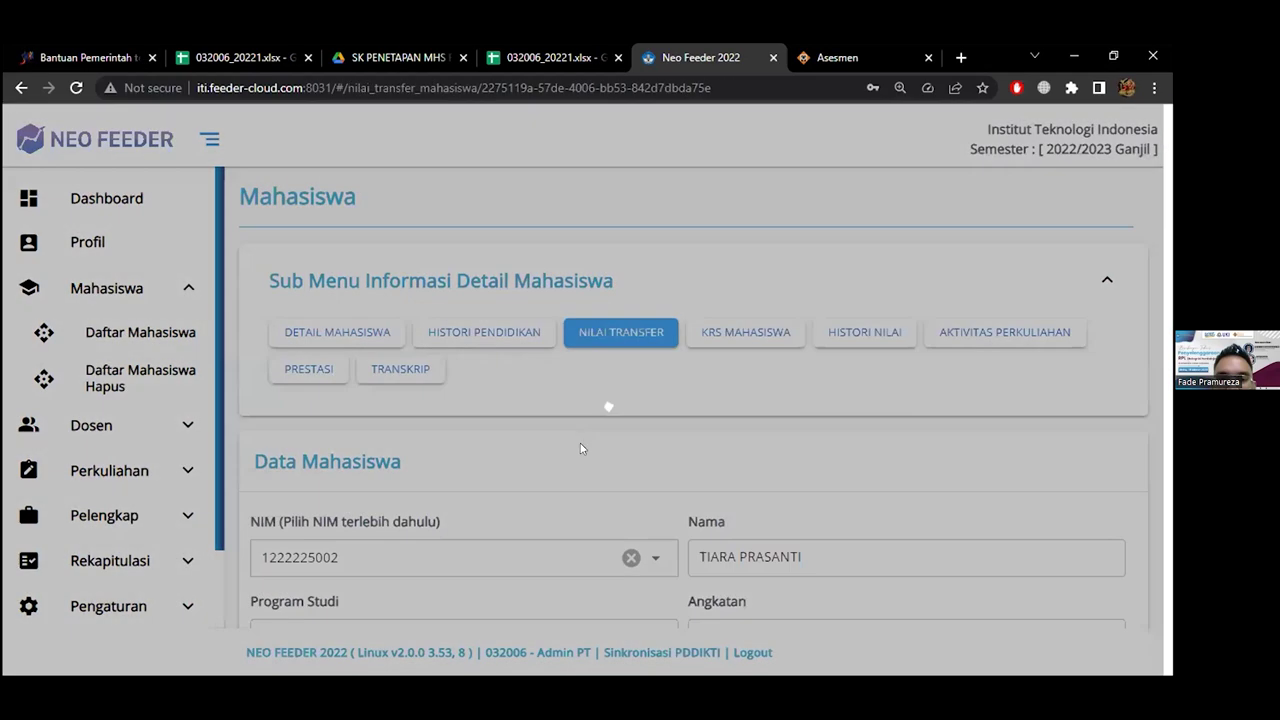
pyautogui.scroll(-1, 580, 447)
pyautogui.scroll(-5, 580, 451)
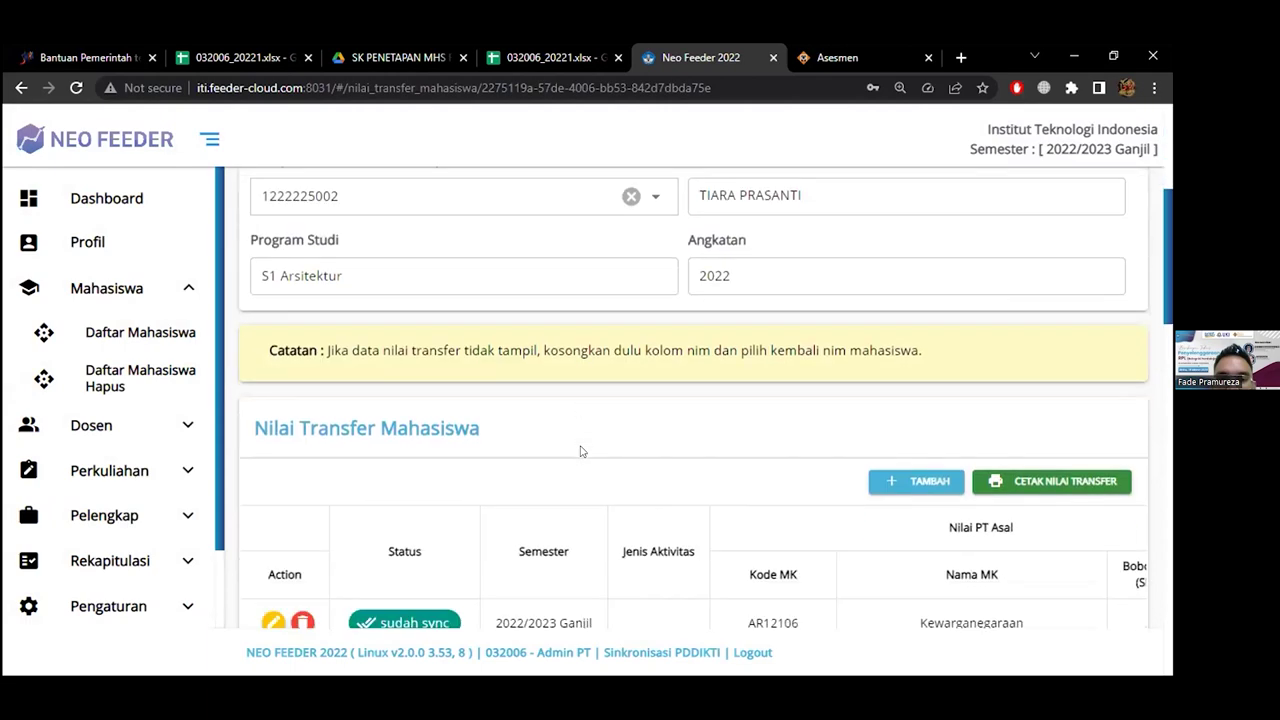
pyautogui.scroll(-2, 578, 447)
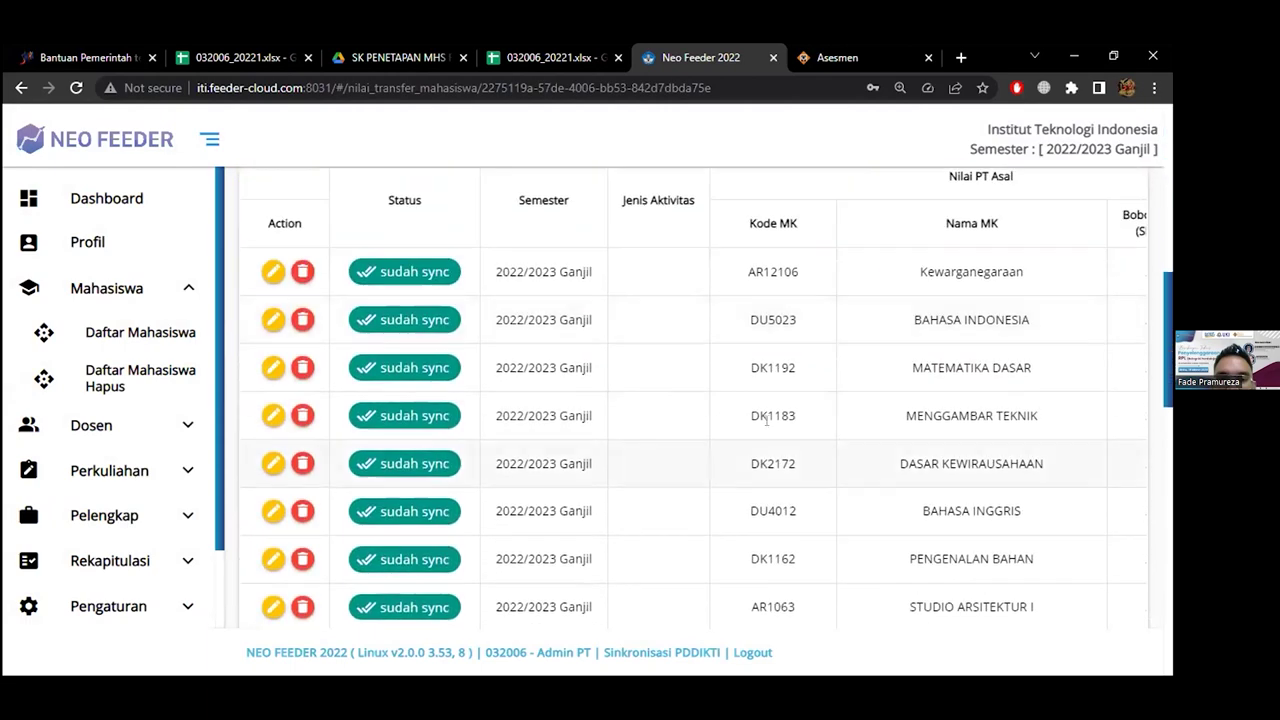
pyautogui.hscroll(3, 700, 430)
pyautogui.hscroll(-2, 775, 426)
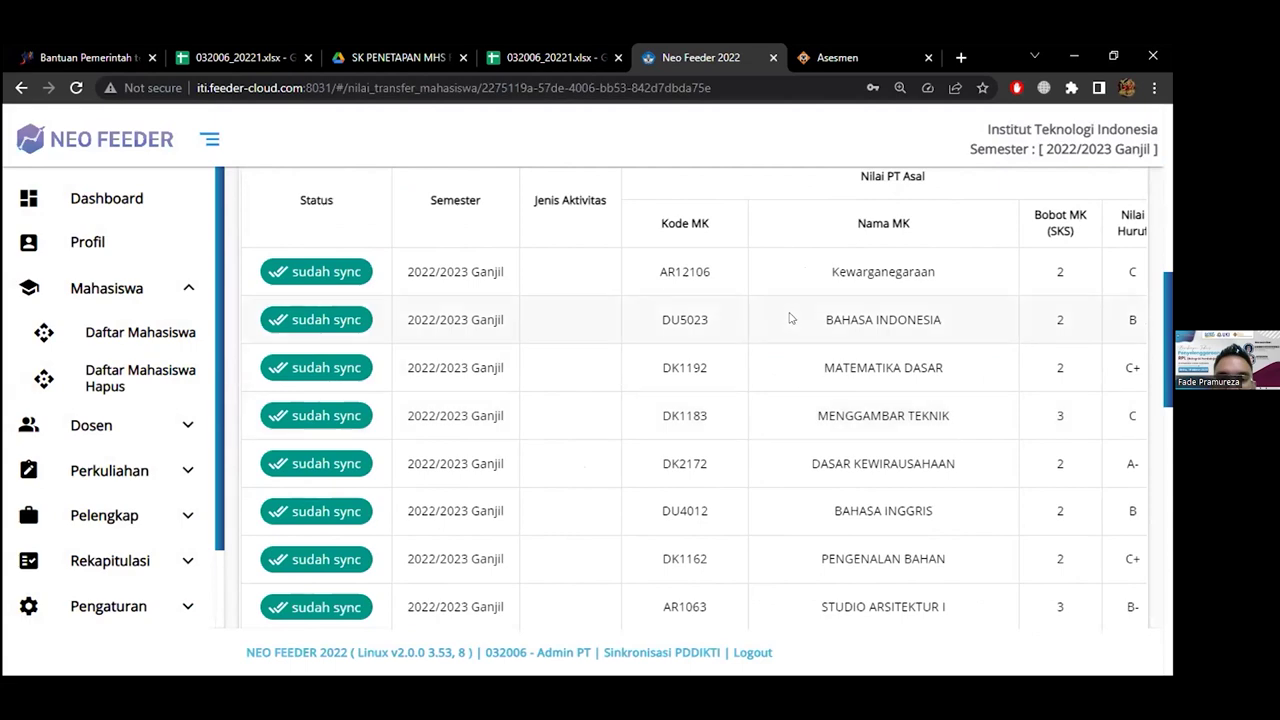
pyautogui.scroll(4, 800, 323)
pyautogui.scroll(-4, 750, 522)
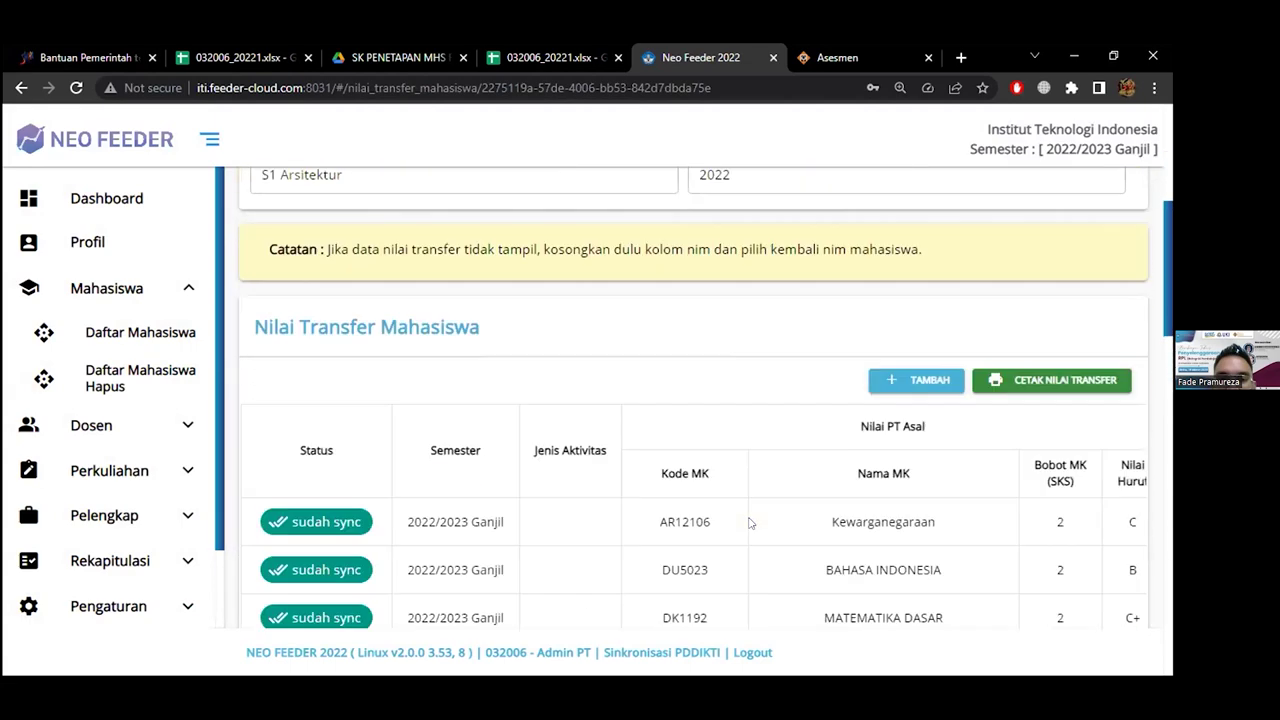
pyautogui.scroll(-4, 874, 502)
pyautogui.scroll(-6, 874, 502)
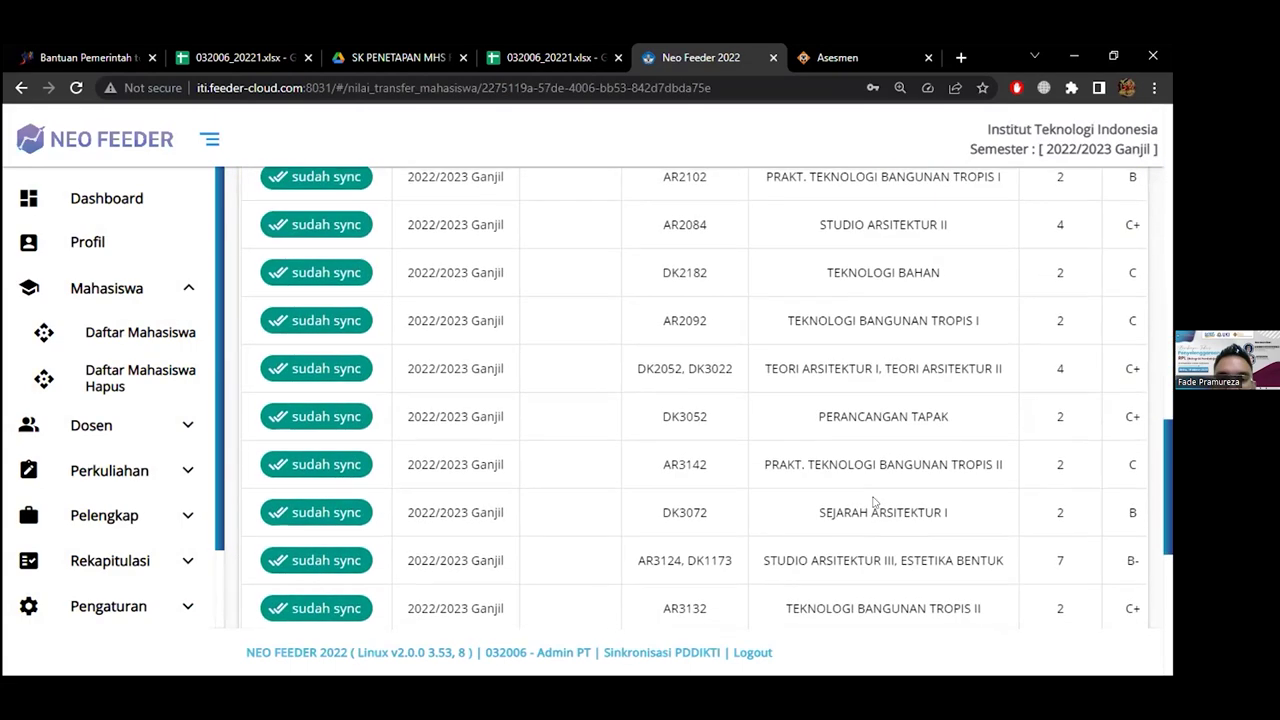
pyautogui.scroll(-3, 874, 502)
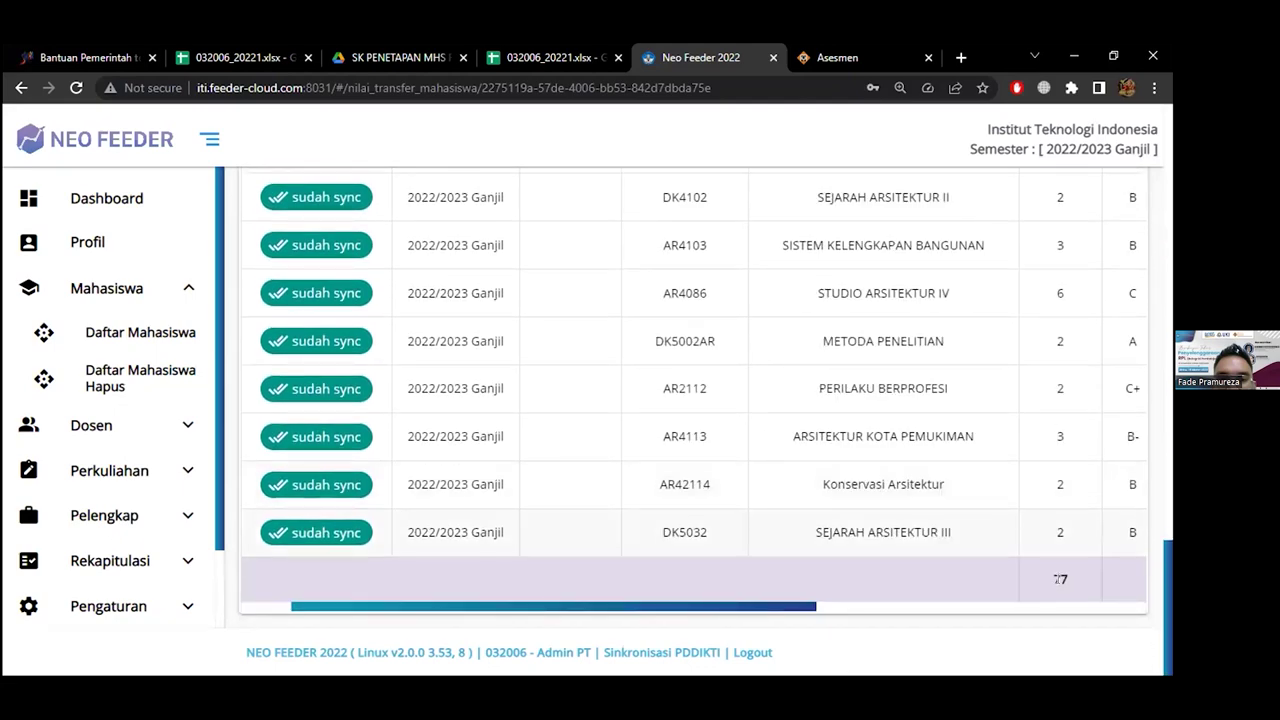
pyautogui.scroll(15, 826, 418)
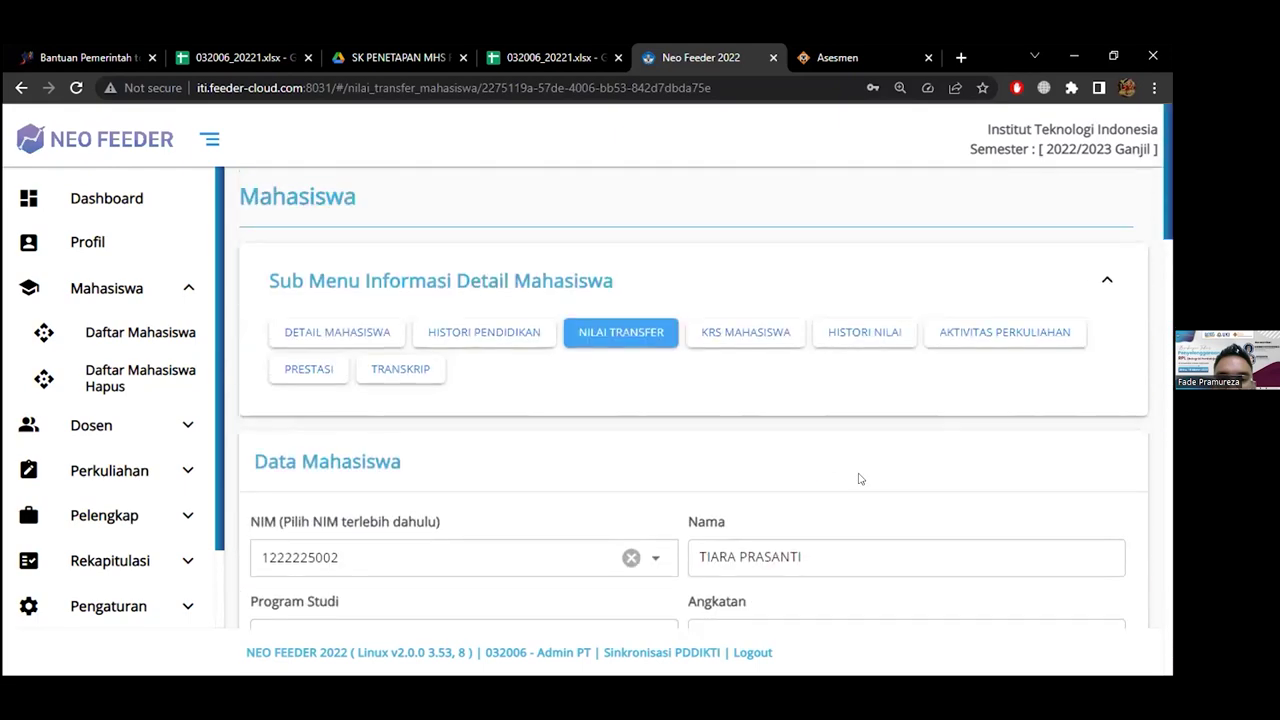
pyautogui.scroll(-2, 858, 479)
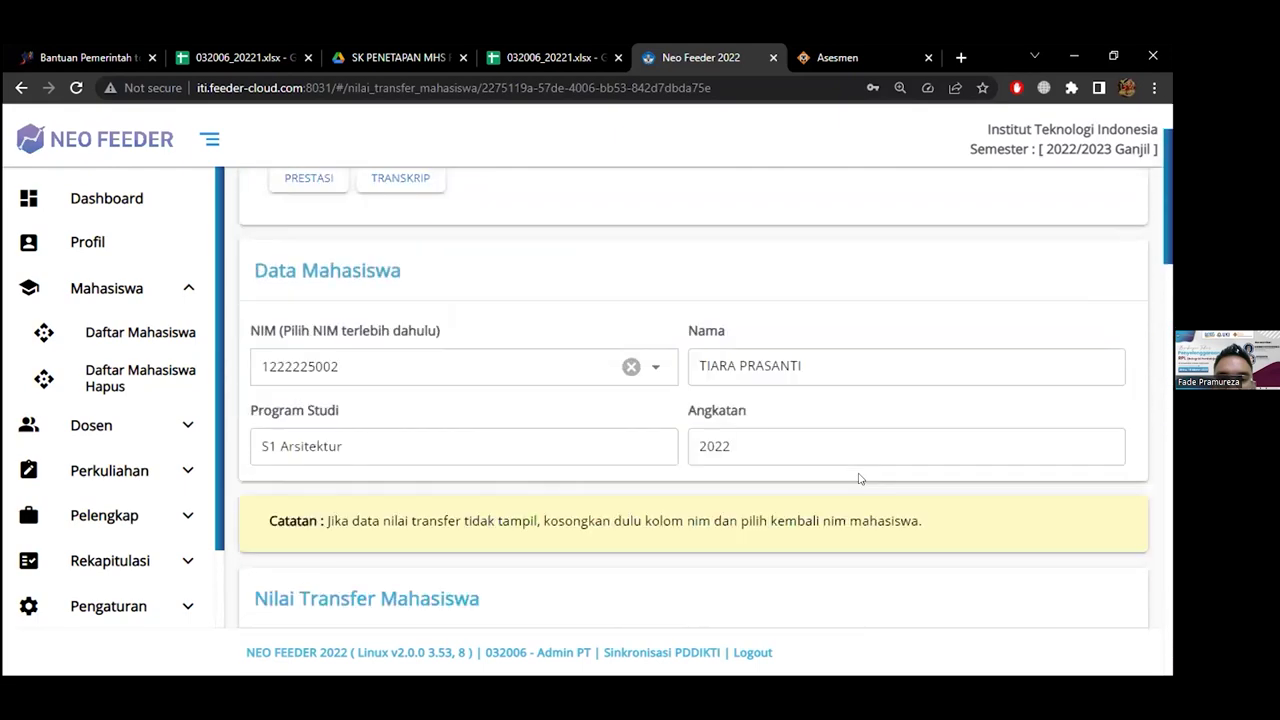
pyautogui.scroll(-4, 858, 479)
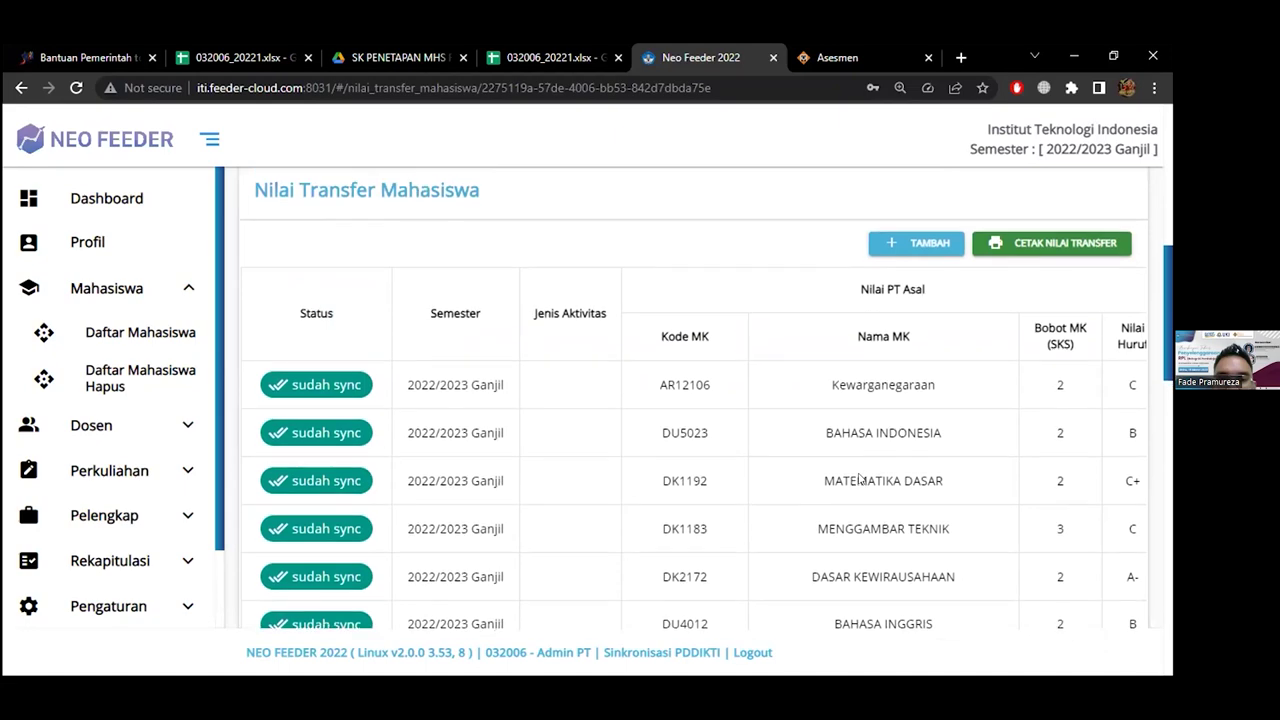
pyautogui.moveTo(858, 479); pyautogui.dragTo(497, 303)
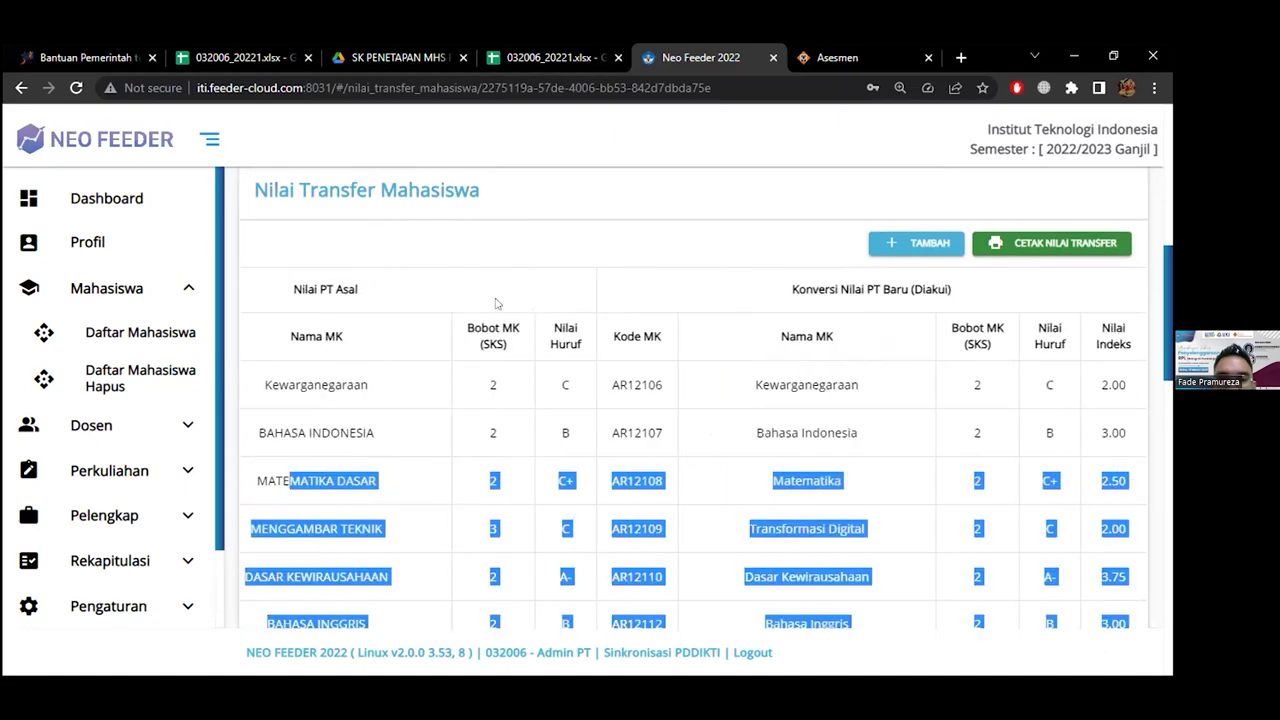
pyautogui.click(395, 300)
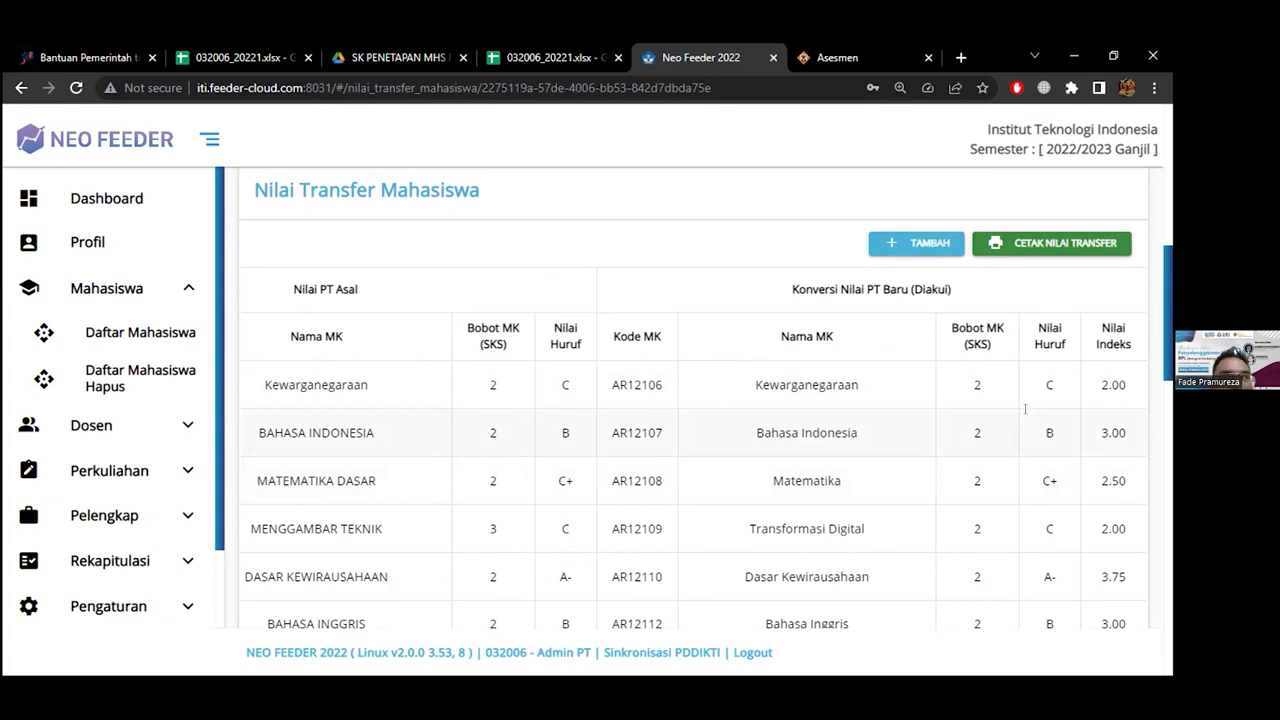
pyautogui.scroll(10, 1024, 408)
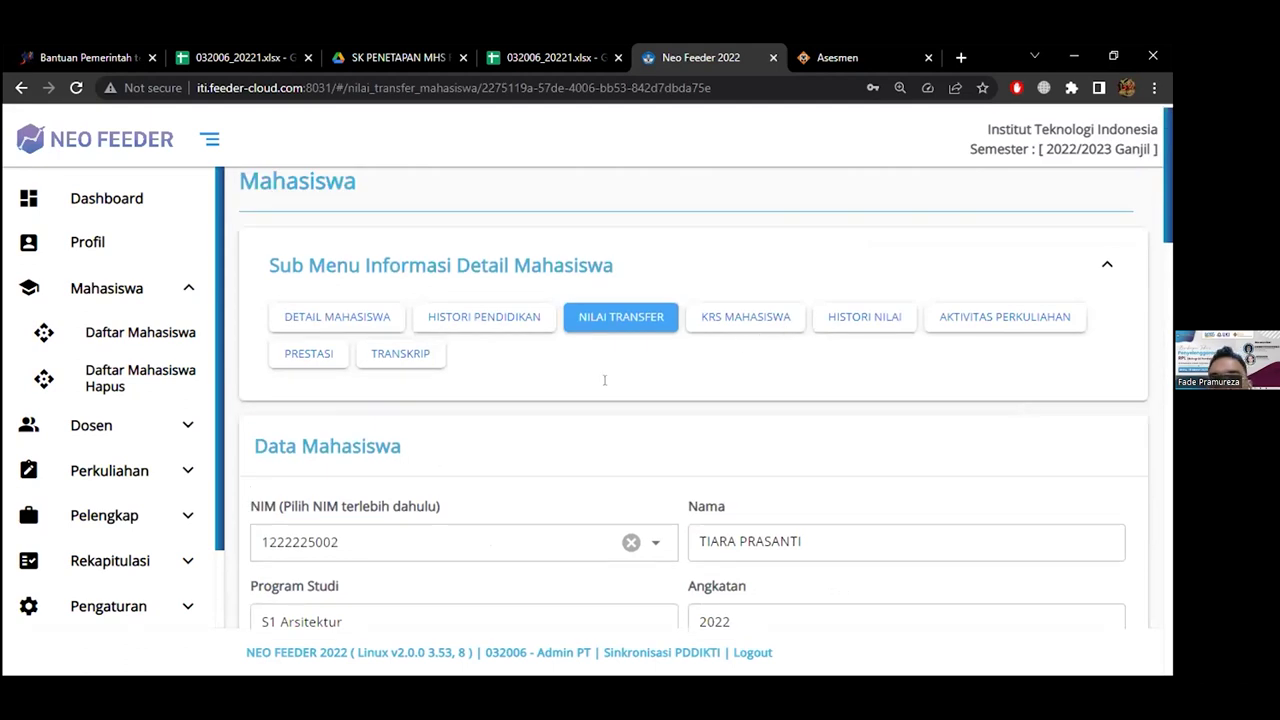
pyautogui.scroll(-7, 604, 380)
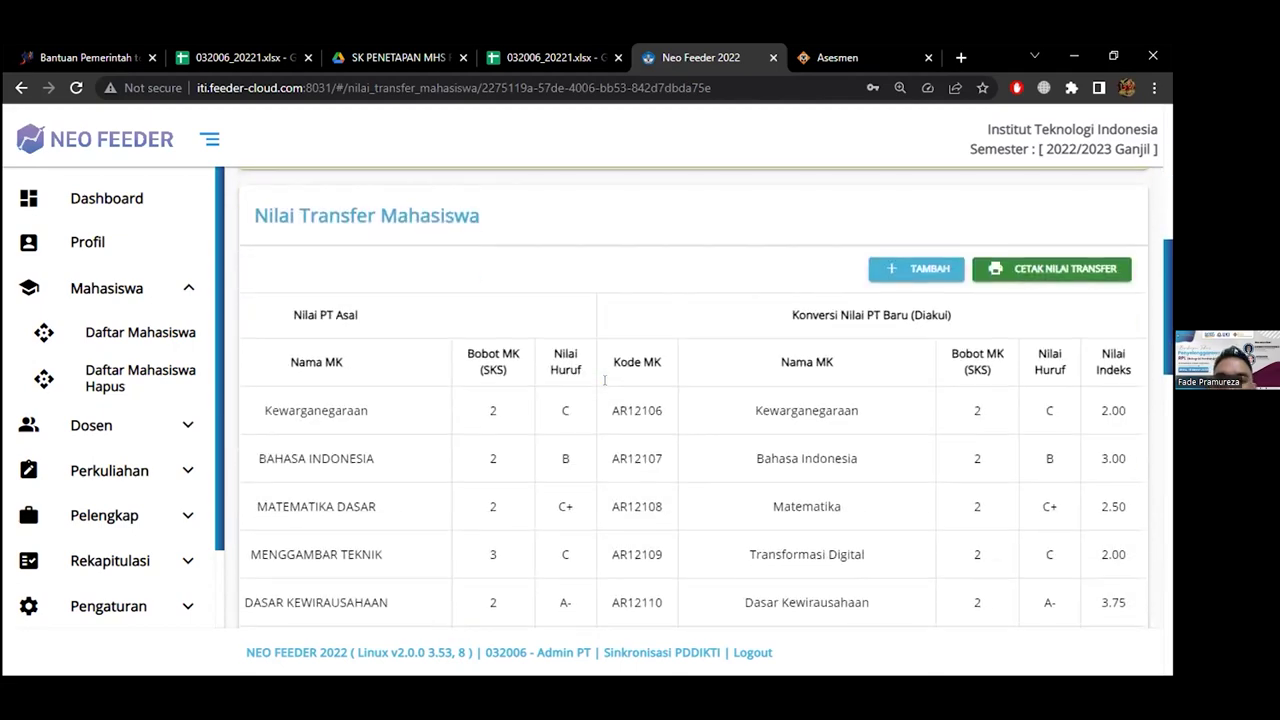
pyautogui.scroll(-3, 474, 407)
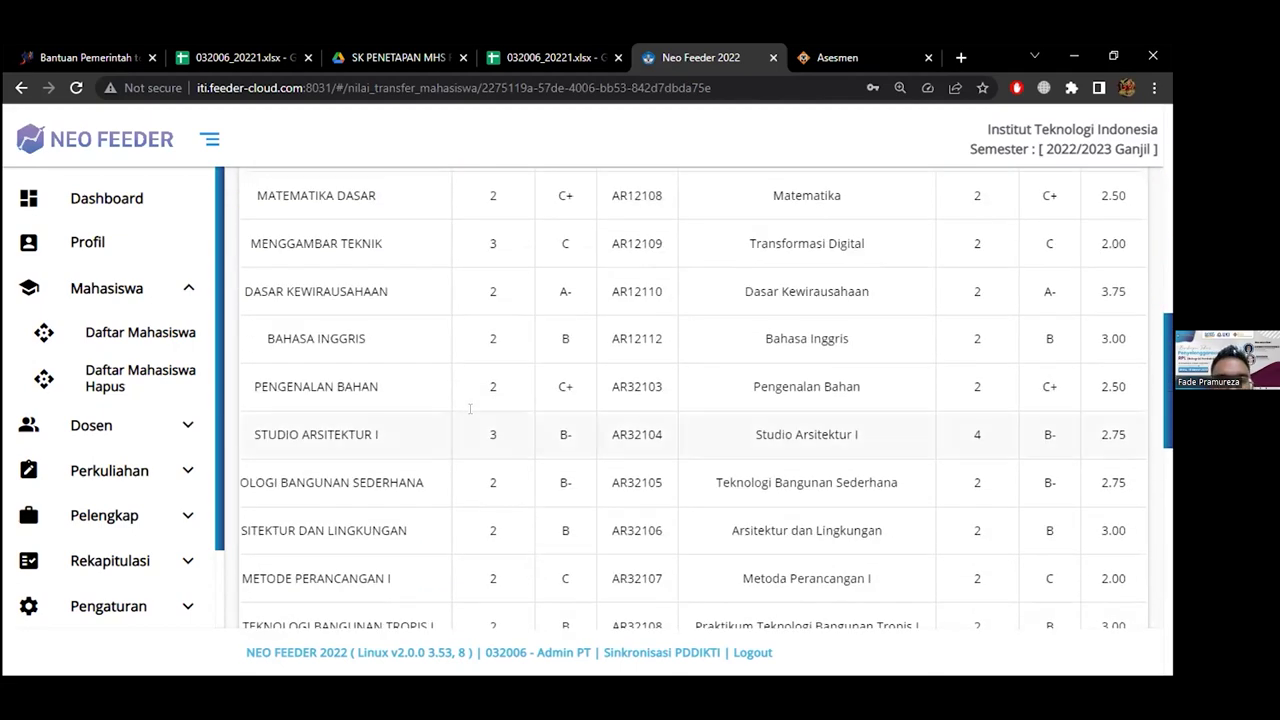
pyautogui.scroll(3, 470, 408)
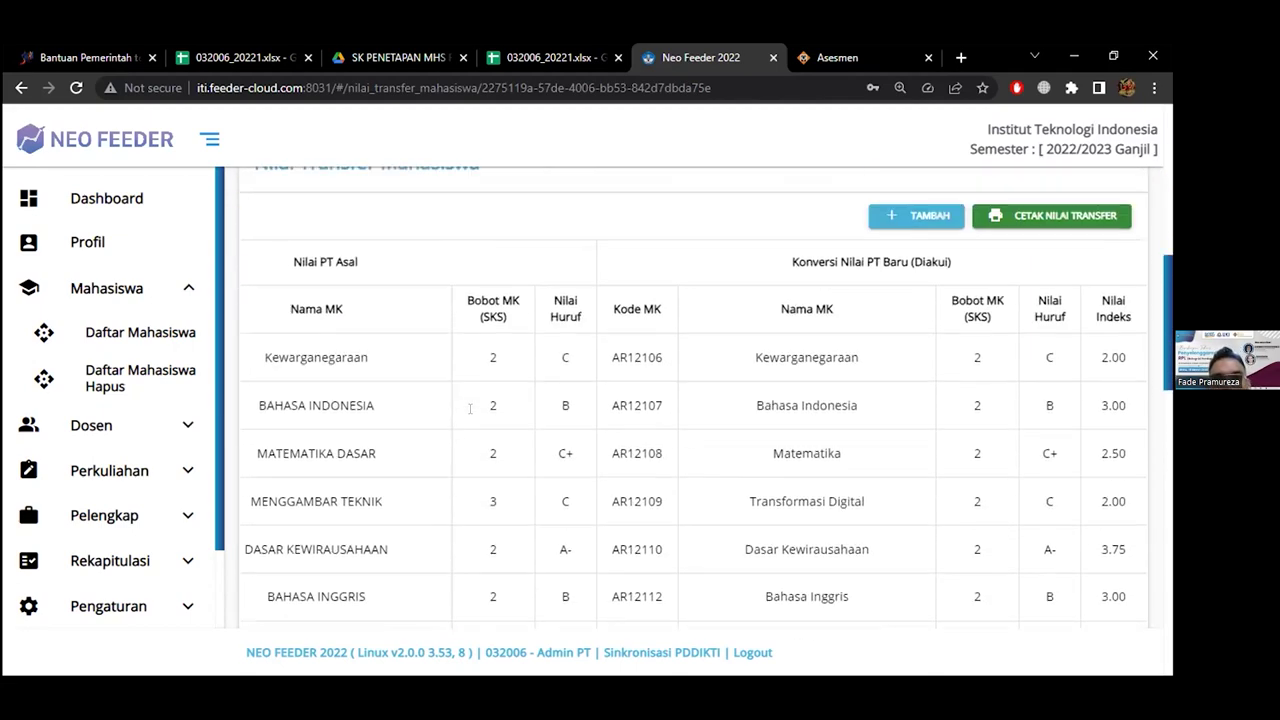